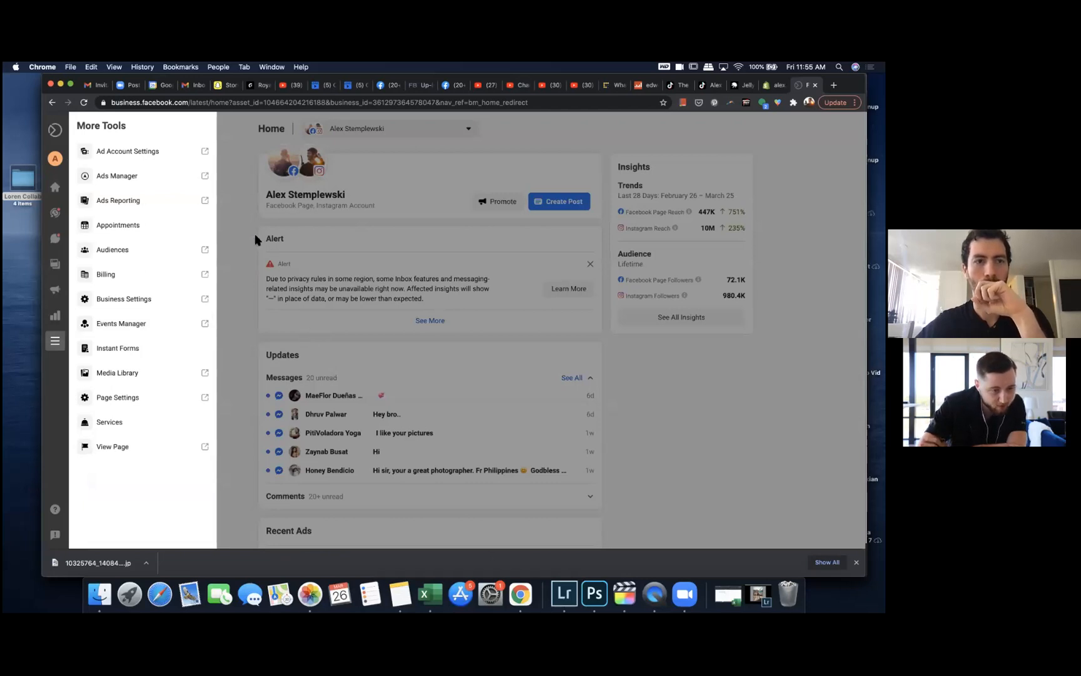
Step: Open Business Settings and go to the Pixels section under Data Sources
{"action": "left_click", "coordinate": [136, 300]}
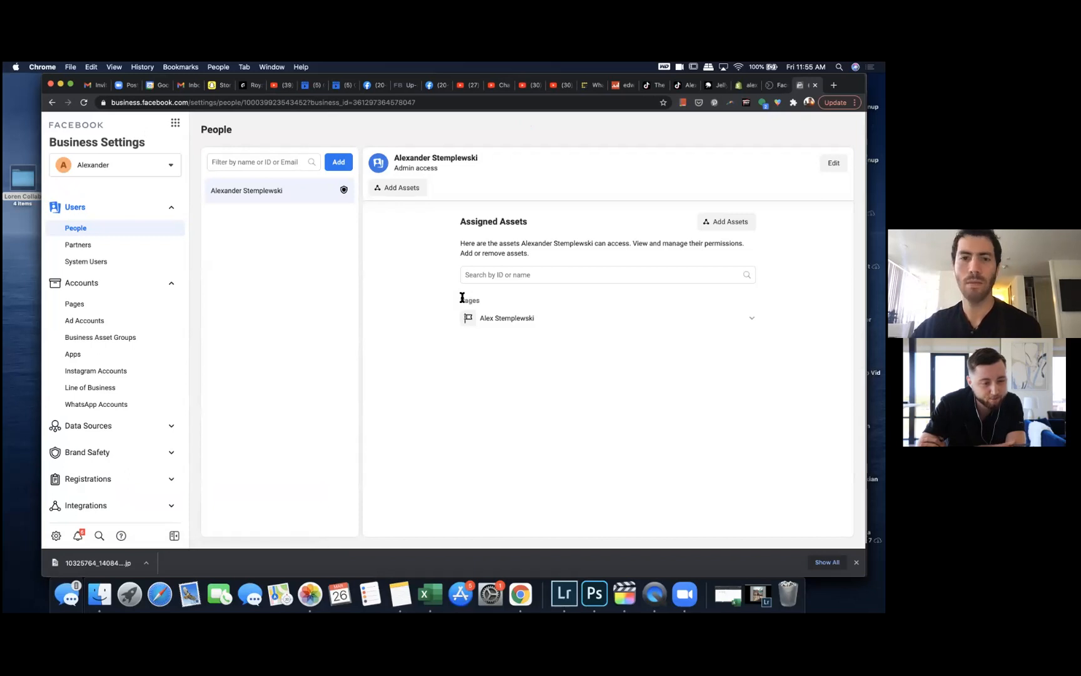
{"action": "left_click", "coordinate": [120, 431]}
{"action": "scroll", "coordinate": [119, 425], "scroll_direction": "down", "scroll_amount": 3}
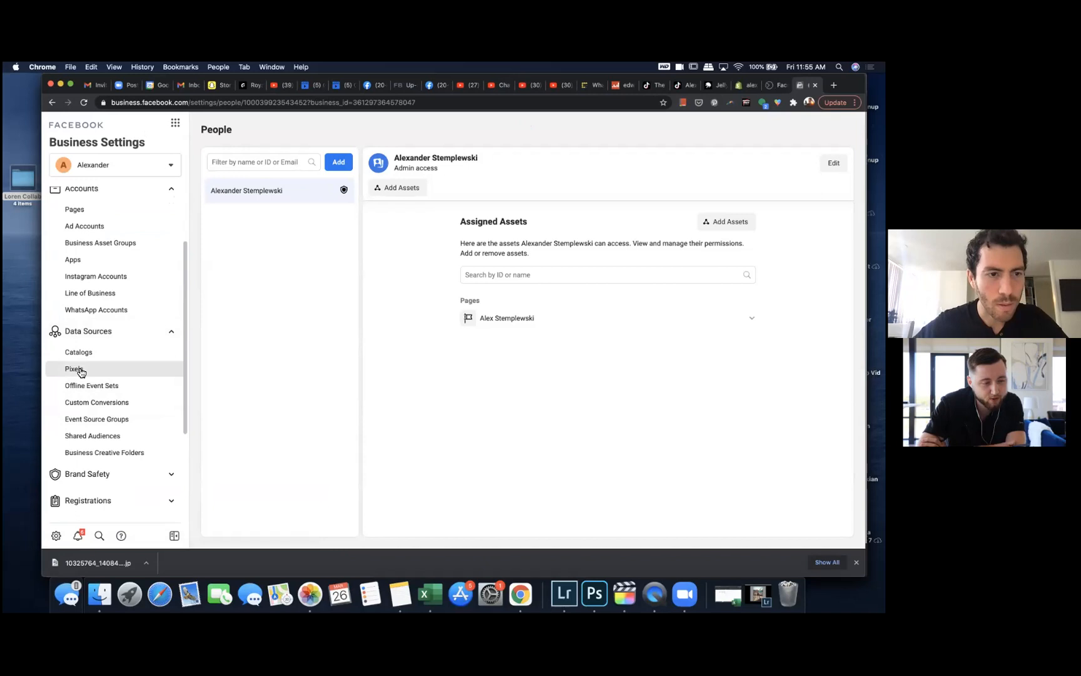
{"action": "left_click", "coordinate": [75, 369]}
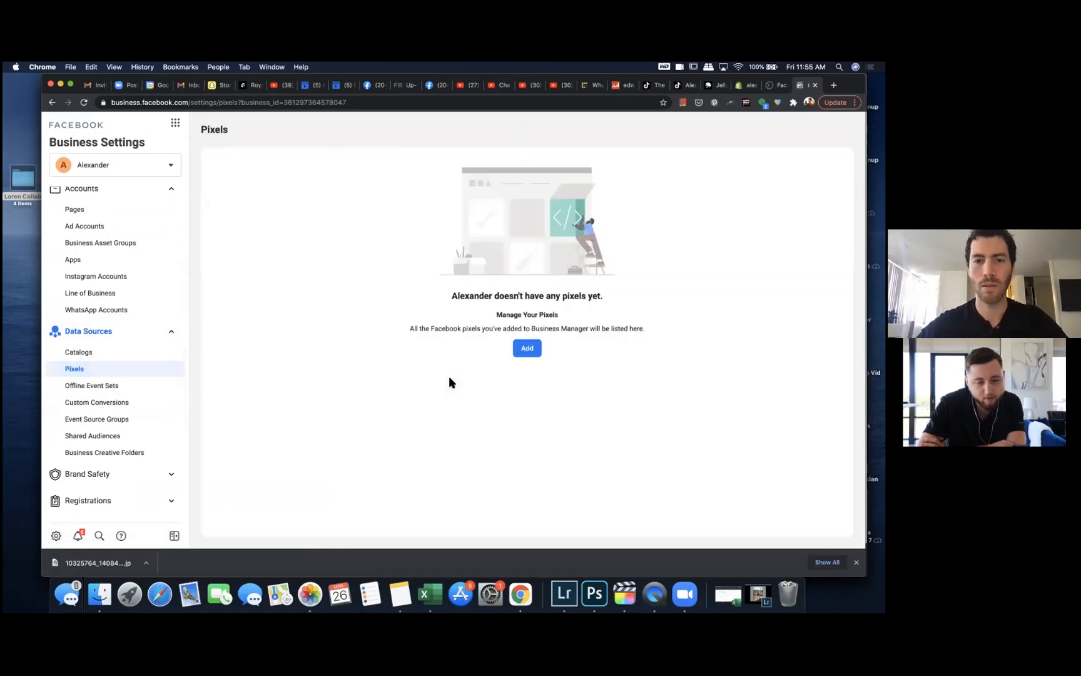
Step: Add a new pixel named "Alexander's Shopify Pixel" without a website URL and continue
{"action": "left_click", "coordinate": [526, 346]}
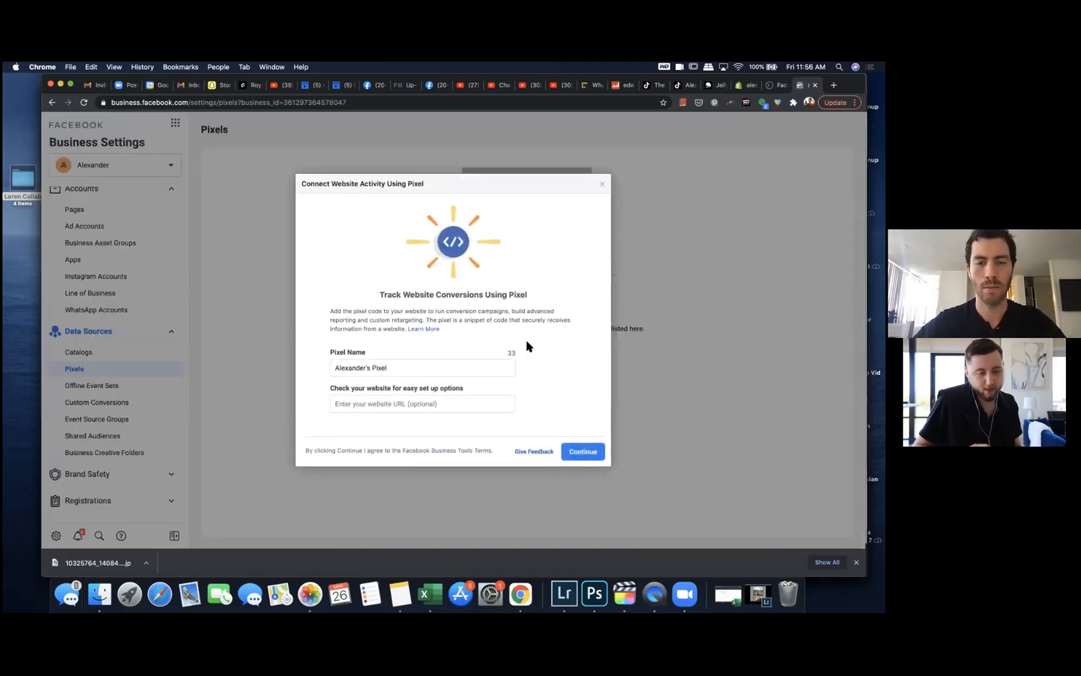
{"action": "left_click", "coordinate": [452, 369]}
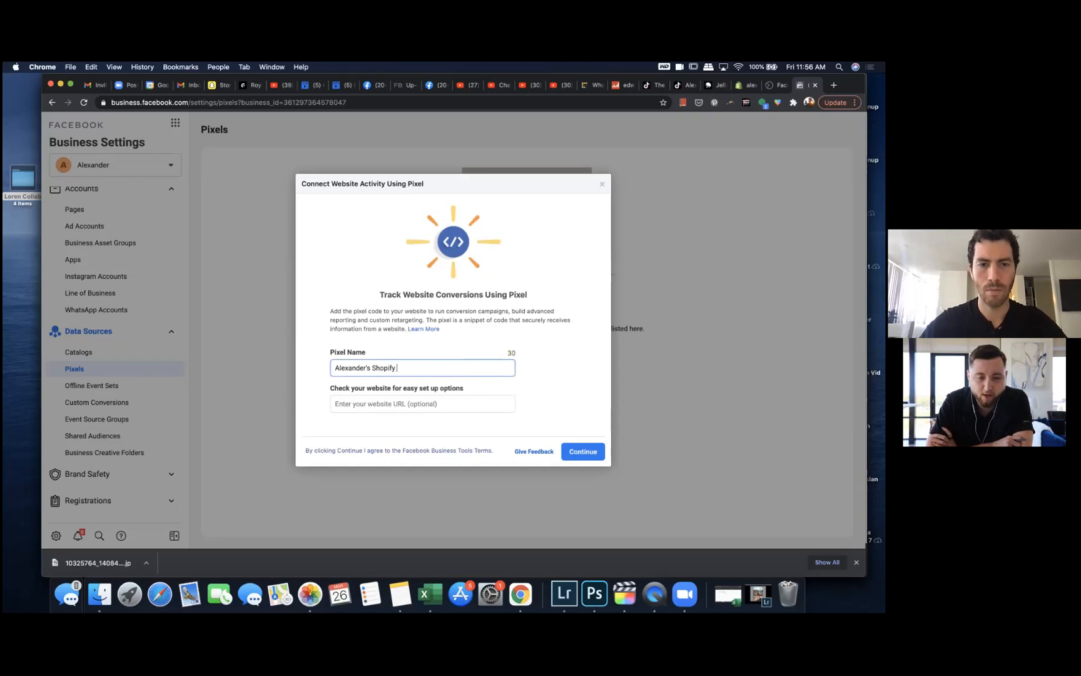
{"action": "left_click", "coordinate": [423, 406]}
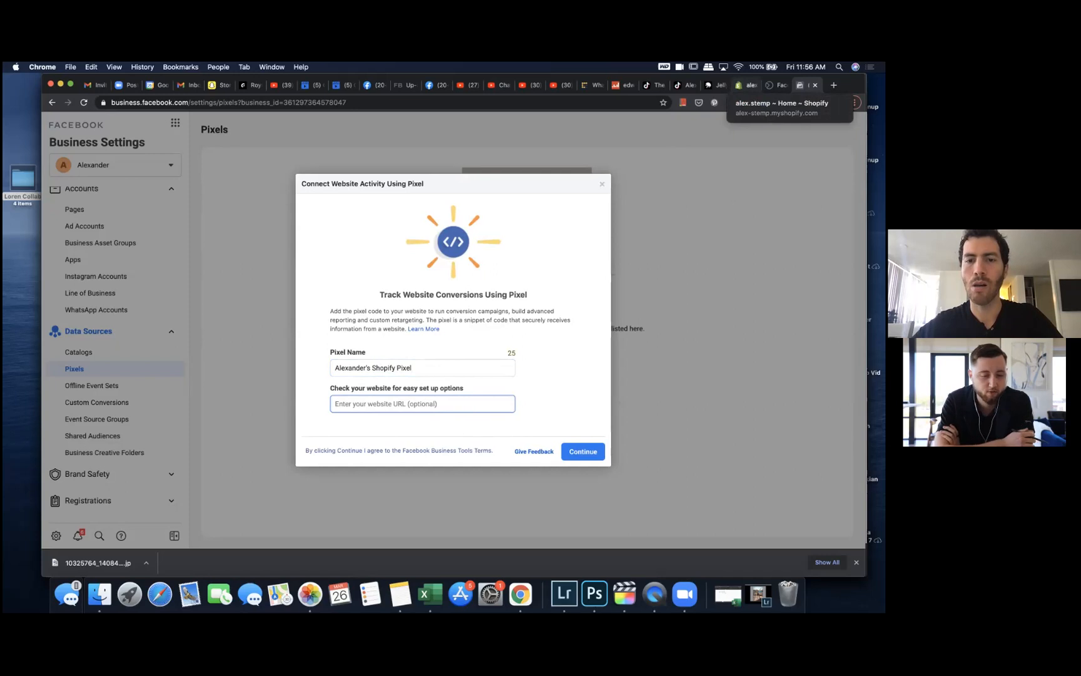
{"action": "left_click", "coordinate": [590, 452]}
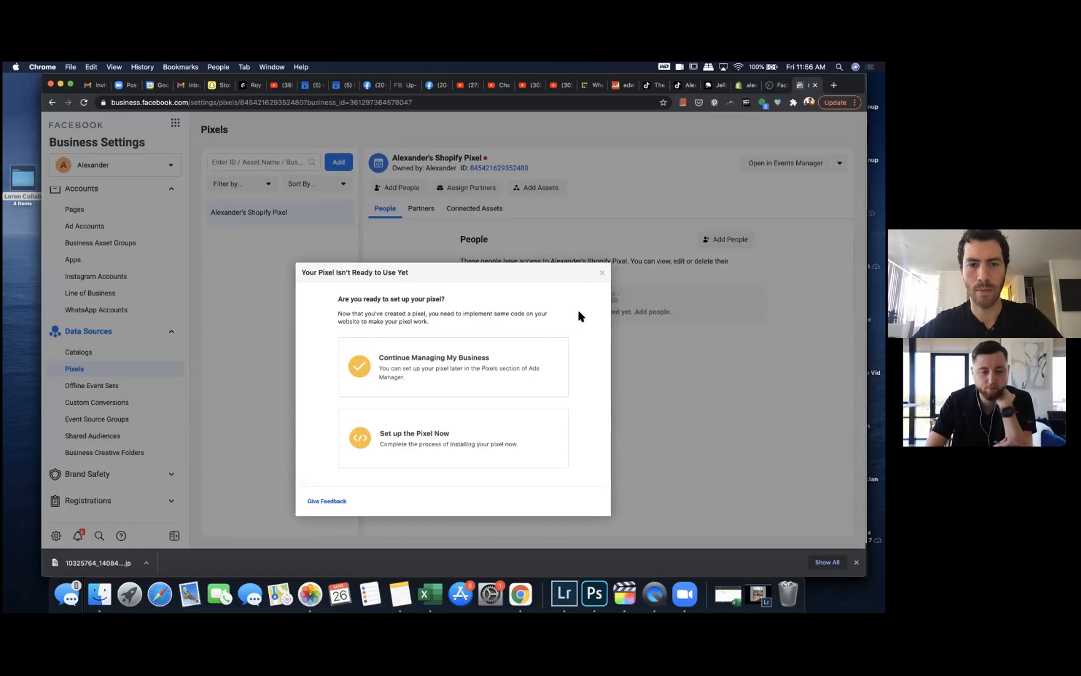
Step: Choose to set up the pixel now through a partner integration, picking Shopify as the partner
{"action": "left_click", "coordinate": [456, 441]}
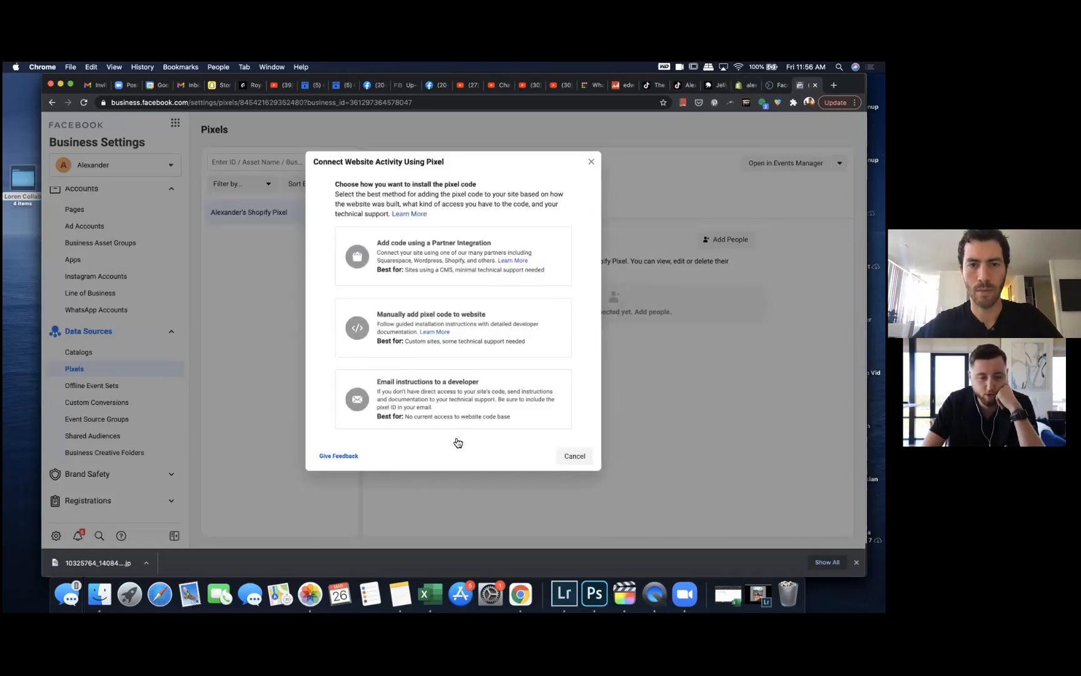
{"action": "left_click", "coordinate": [448, 253]}
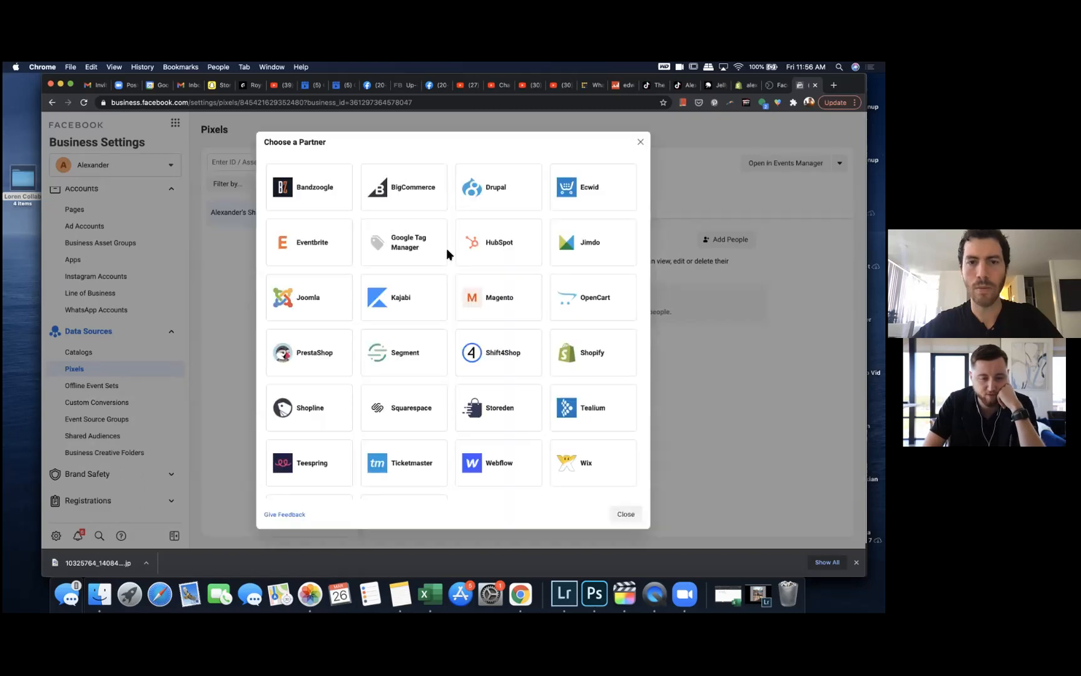
{"action": "left_click", "coordinate": [563, 344]}
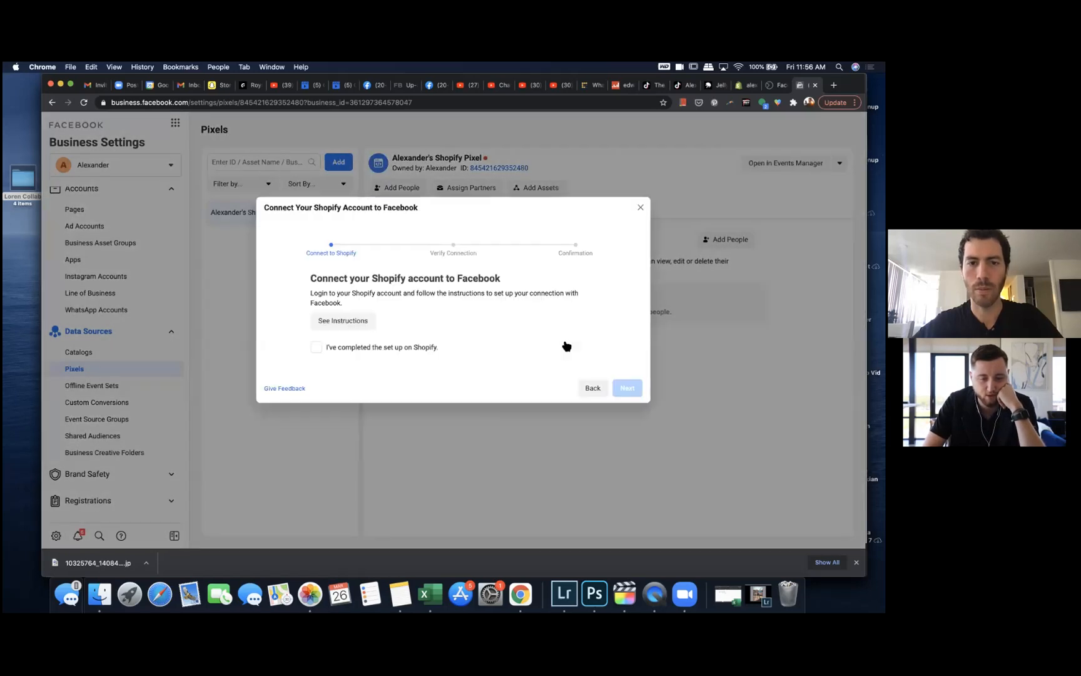
Step: Open the instructions for connecting a Shopify account to Facebook and read through them
{"action": "left_click", "coordinate": [318, 348]}
{"action": "left_click", "coordinate": [316, 348]}
{"action": "left_click", "coordinate": [330, 322]}
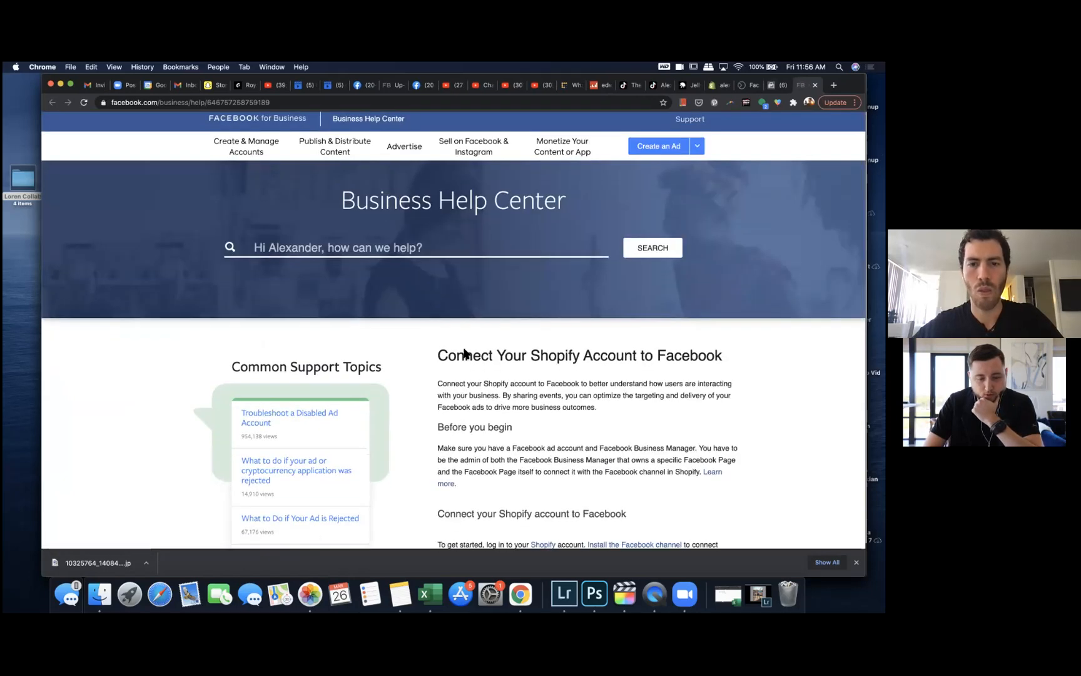
{"action": "scroll", "coordinate": [465, 353], "scroll_direction": "down", "scroll_amount": 3}
{"action": "scroll", "coordinate": [463, 354], "scroll_direction": "down", "scroll_amount": 4}
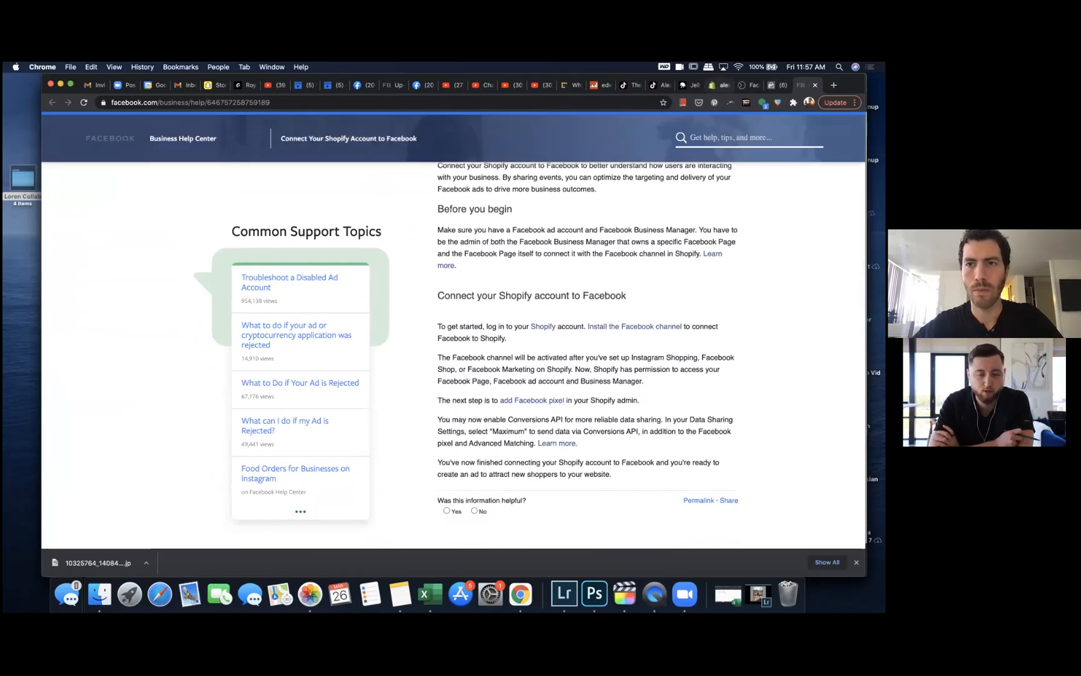
Step: Switch to the Shopify admin tab and add Facebook as a new sales channel
{"action": "left_click", "coordinate": [719, 85]}
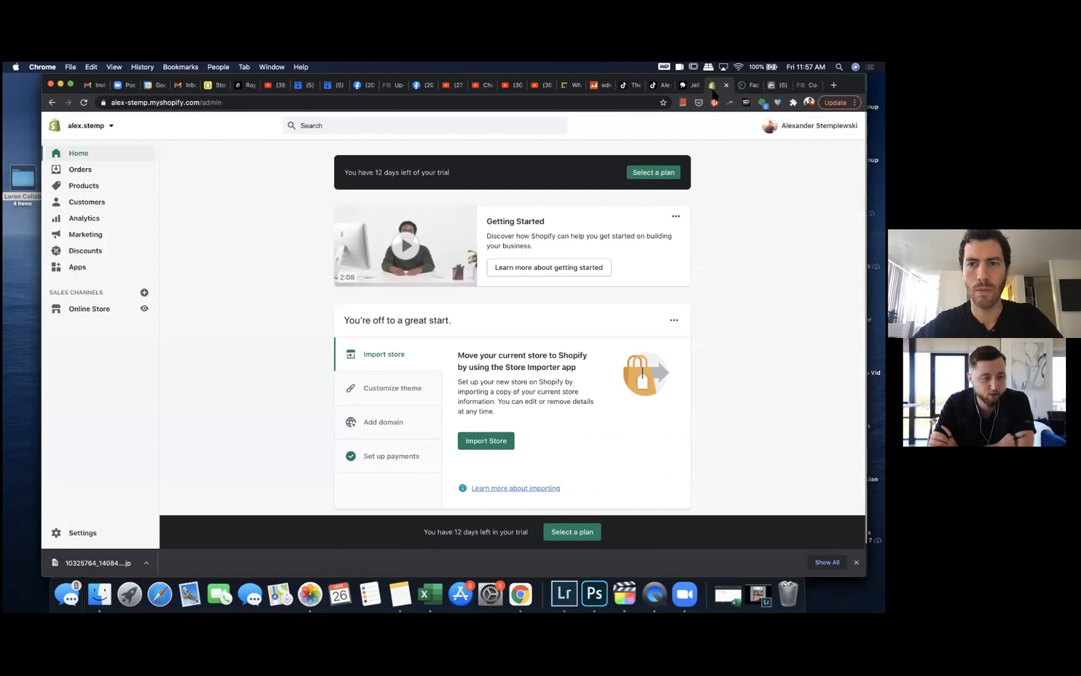
{"action": "left_click", "coordinate": [105, 309]}
{"action": "left_click", "coordinate": [143, 292]}
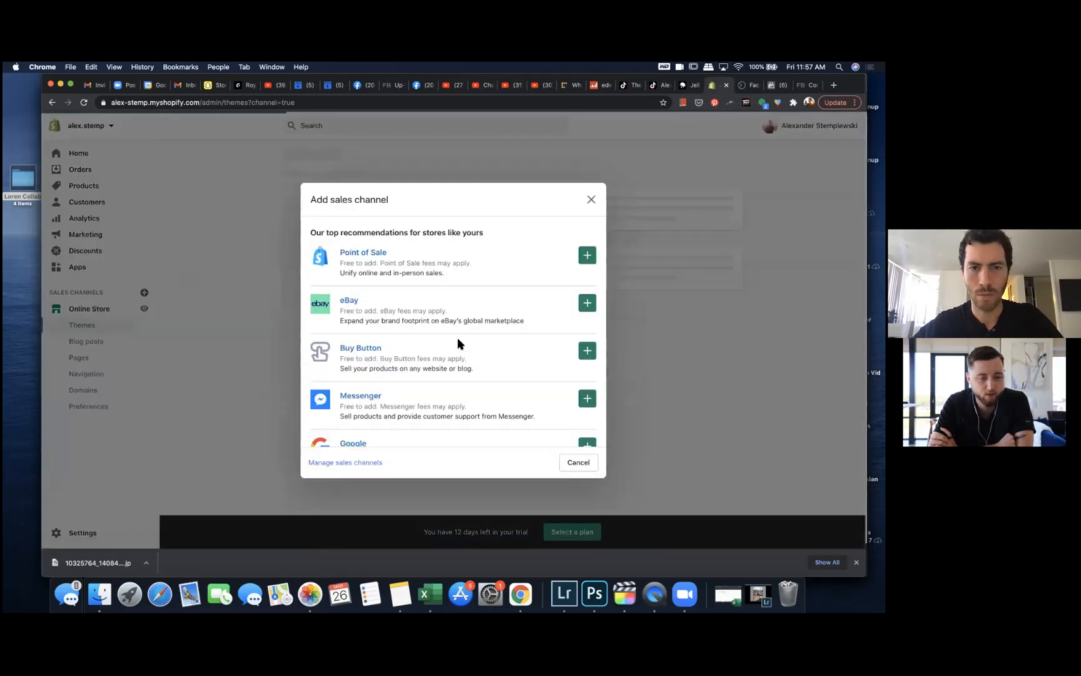
{"action": "scroll", "coordinate": [460, 344], "scroll_direction": "down", "scroll_amount": 5}
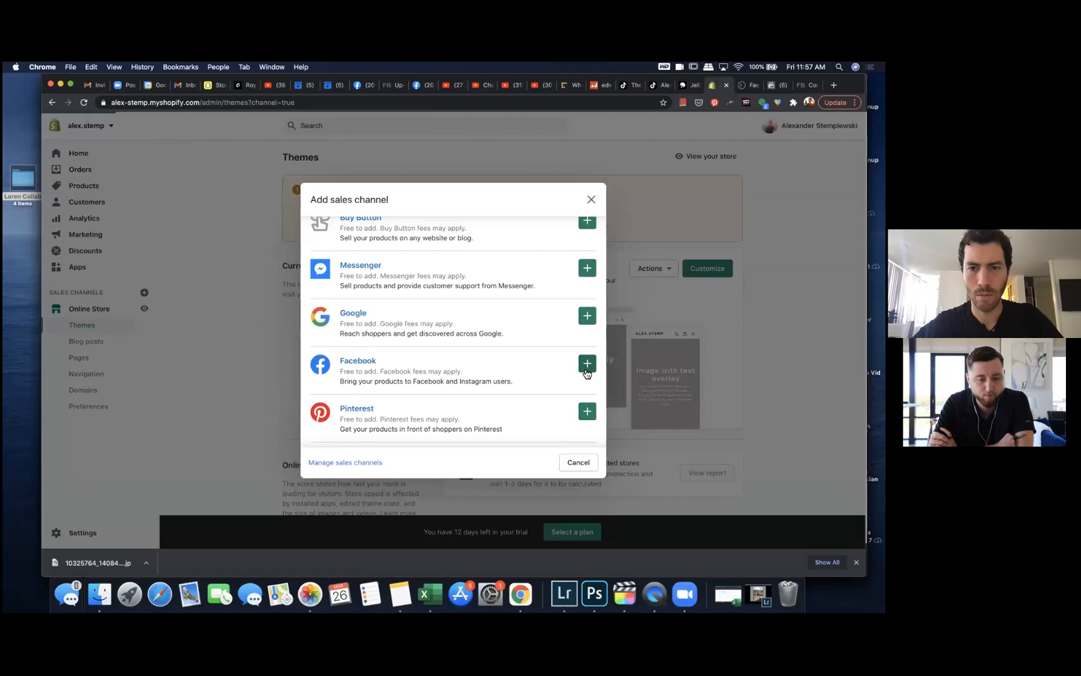
{"action": "left_click", "coordinate": [588, 363]}
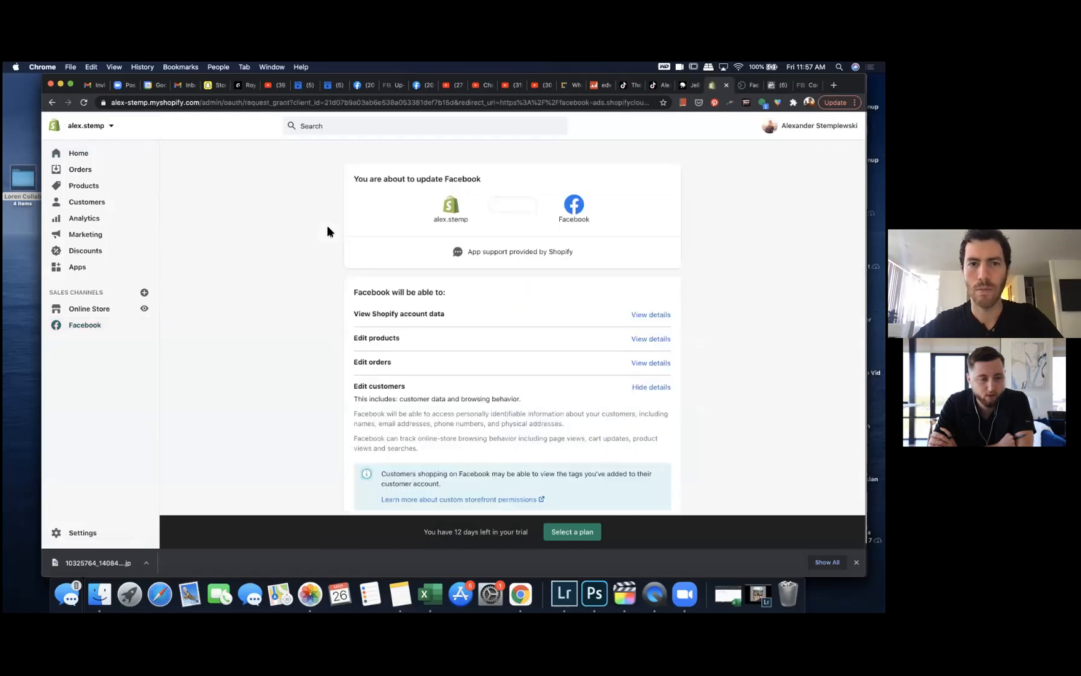
Step: Review the permissions Facebook will receive and approve the sales channel update
{"action": "scroll", "coordinate": [313, 249], "scroll_direction": "down", "scroll_amount": 2}
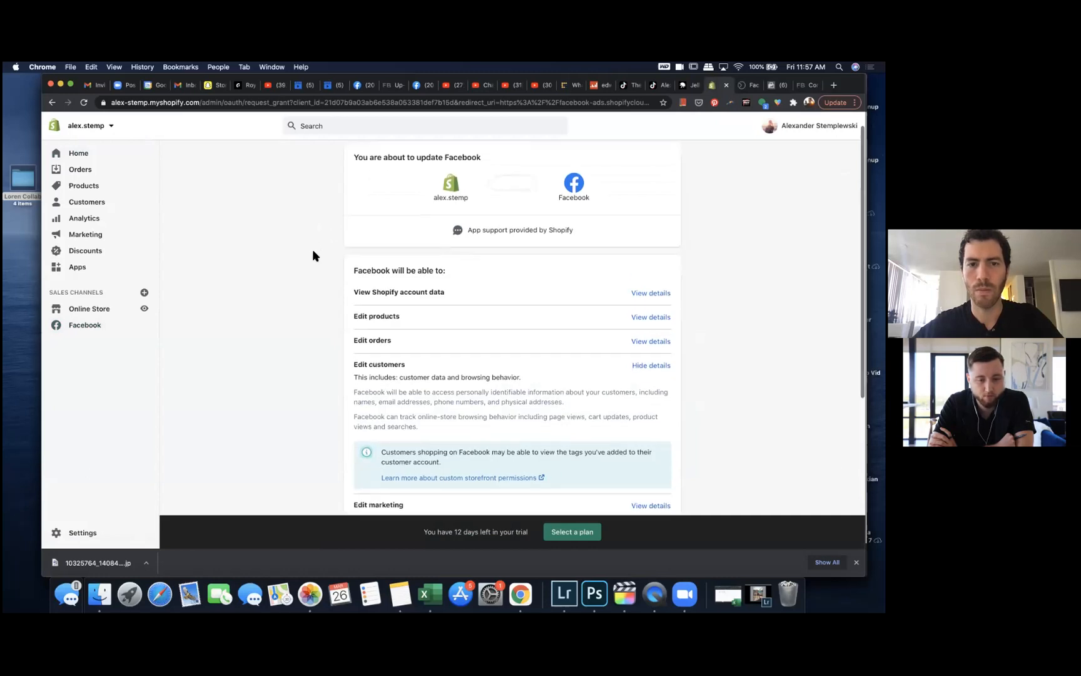
{"action": "scroll", "coordinate": [314, 269], "scroll_direction": "down", "scroll_amount": 1}
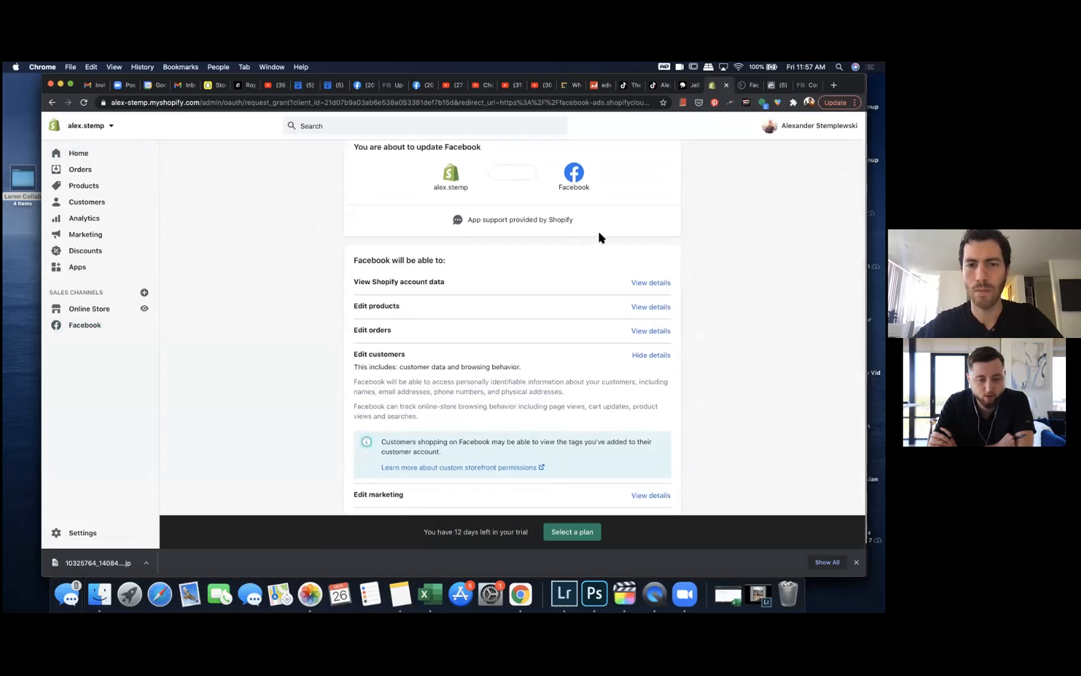
{"action": "left_click", "coordinate": [650, 282]}
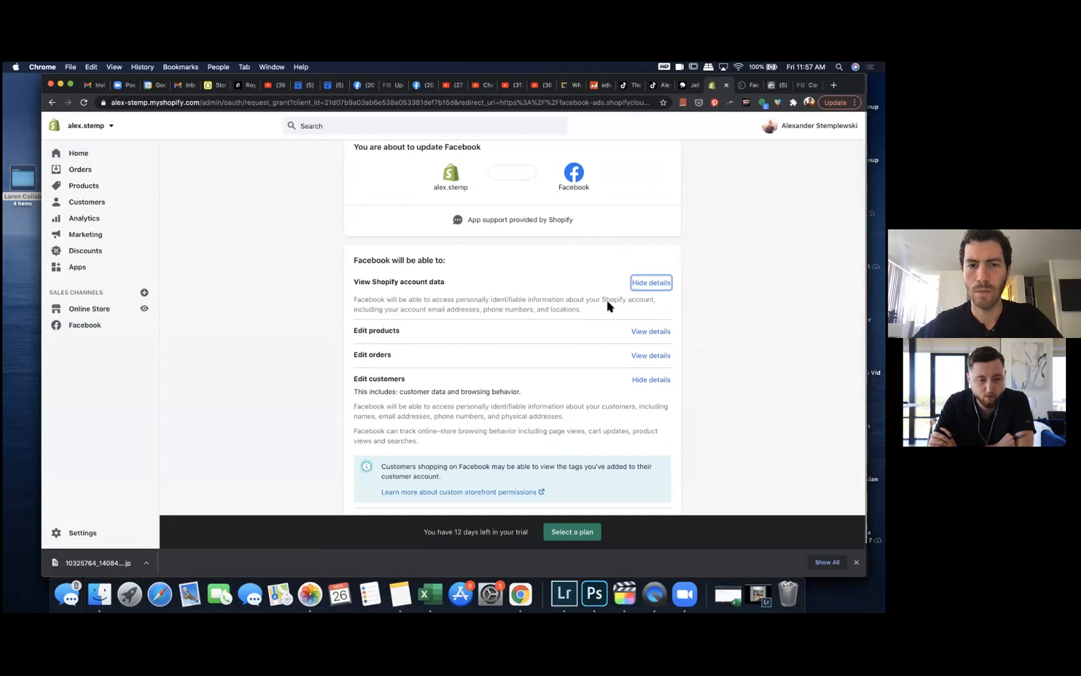
{"action": "scroll", "coordinate": [595, 335], "scroll_direction": "down", "scroll_amount": 4}
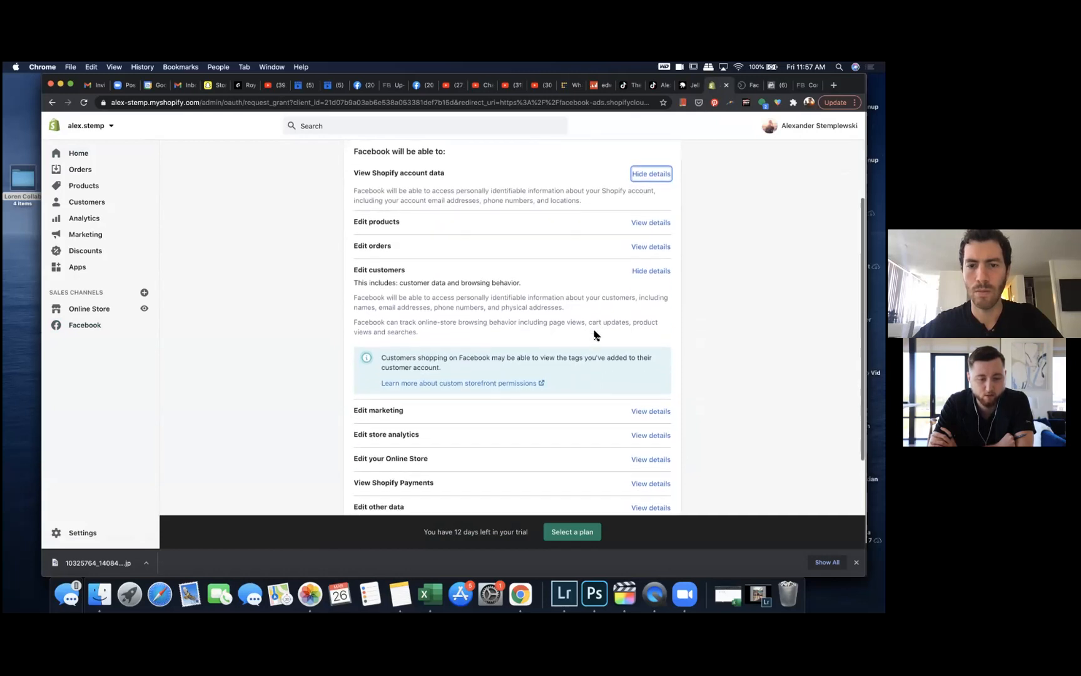
{"action": "scroll", "coordinate": [594, 335], "scroll_direction": "up", "scroll_amount": 5}
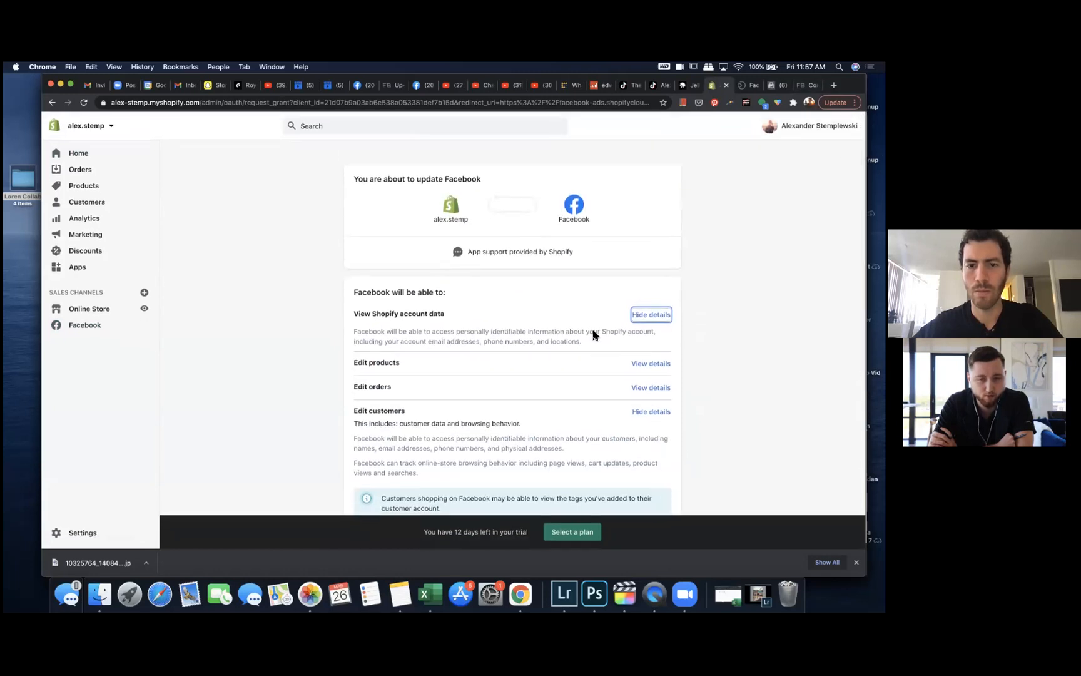
{"action": "scroll", "coordinate": [593, 335], "scroll_direction": "down", "scroll_amount": 10}
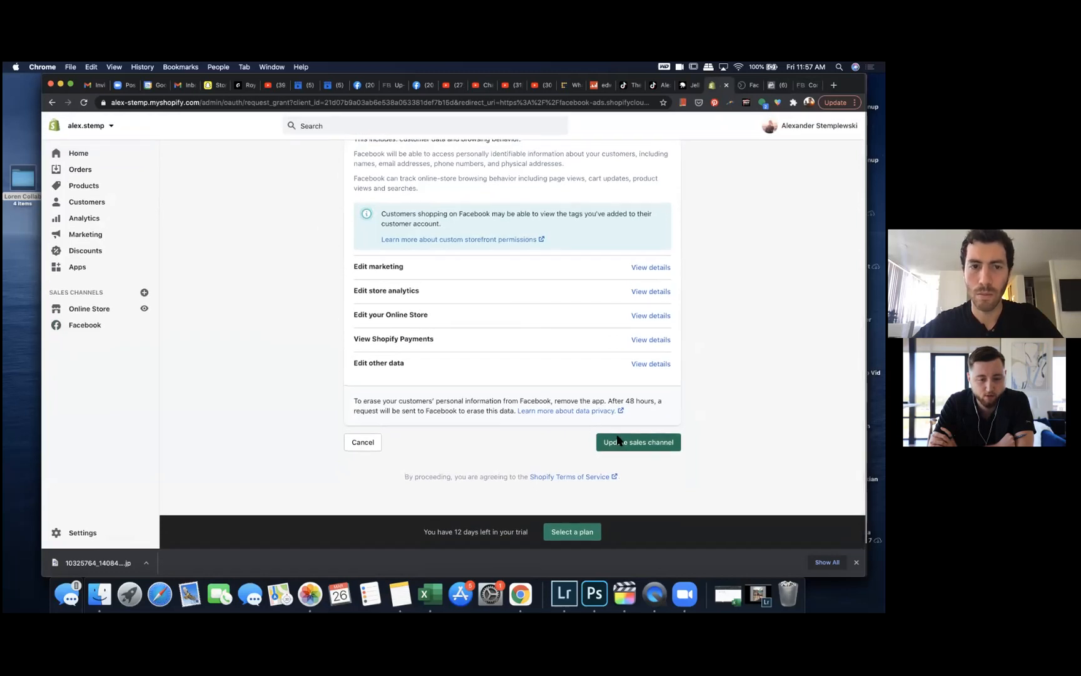
{"action": "left_click", "coordinate": [618, 441]}
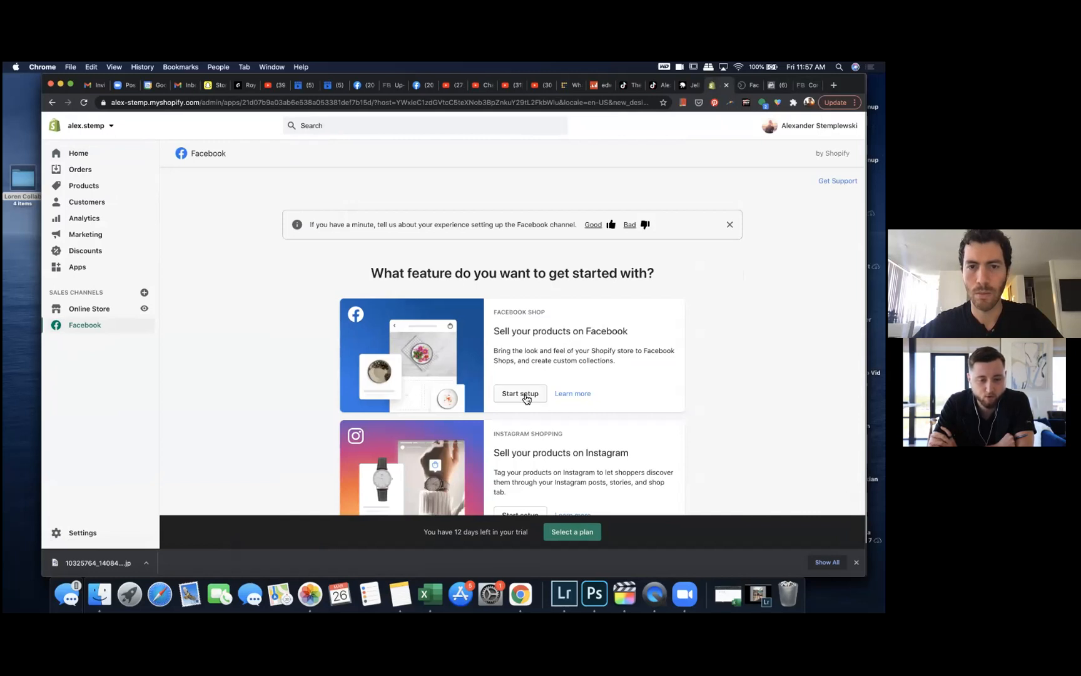
Step: Start the Facebook Marketing setup and authorize Shopify through the Facebook login window
{"action": "scroll", "coordinate": [525, 395], "scroll_direction": "down", "scroll_amount": 3}
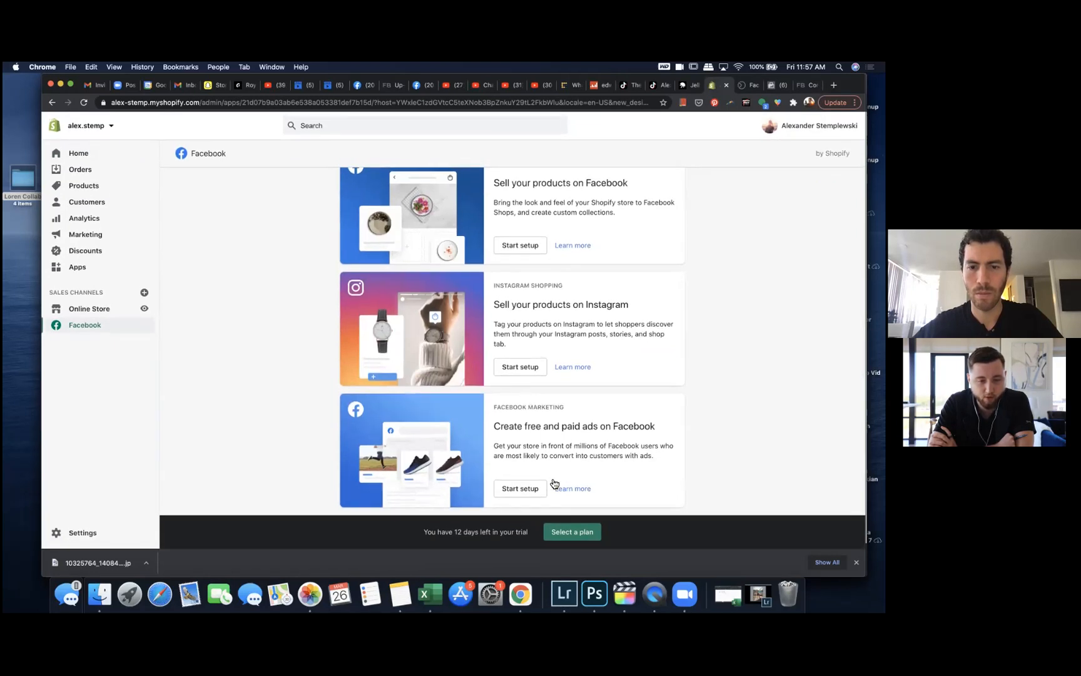
{"action": "left_click", "coordinate": [529, 490]}
{"action": "left_click", "coordinate": [626, 372]}
{"action": "left_click", "coordinate": [487, 343]}
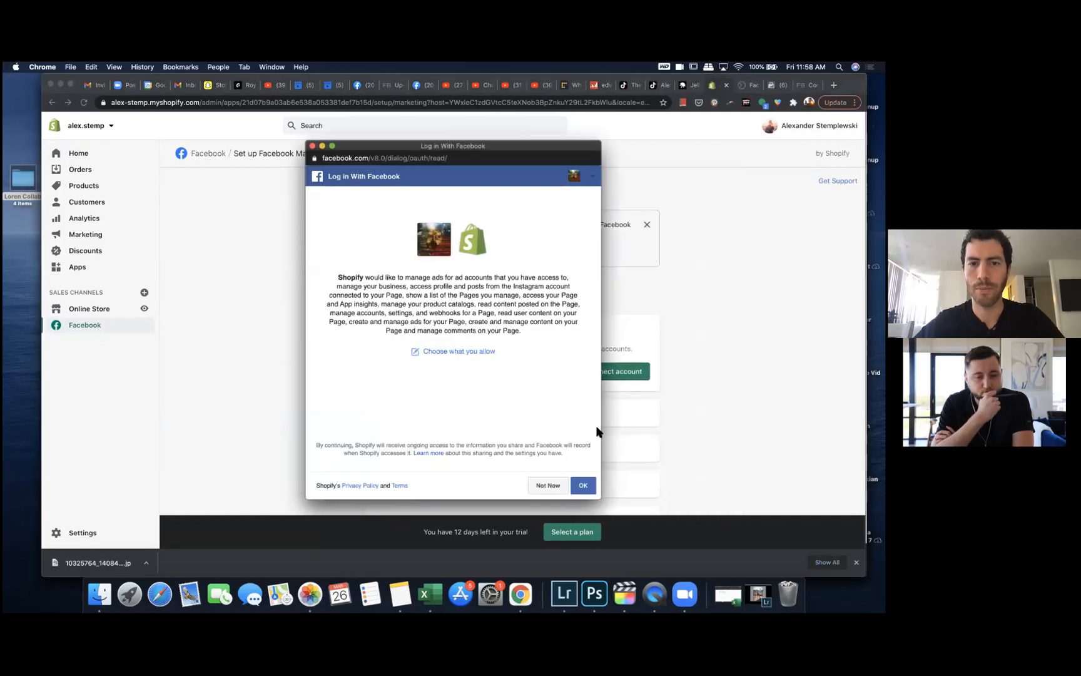
{"action": "left_click", "coordinate": [584, 483]}
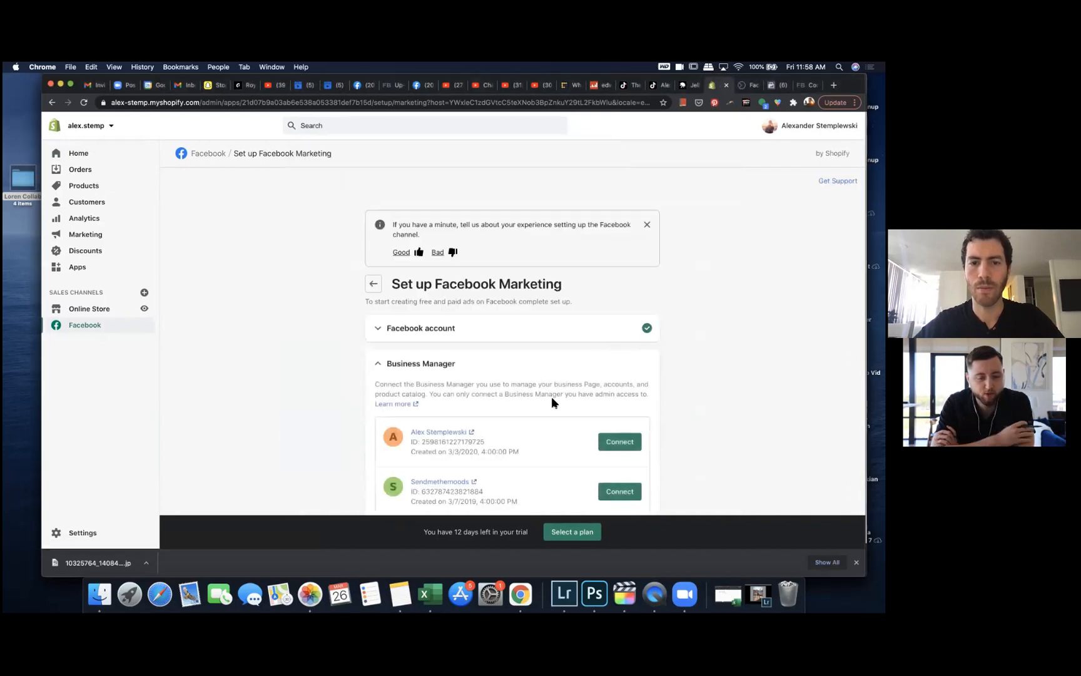
Step: Connect the first listed Business Manager in the Facebook Marketing setup
{"action": "scroll", "coordinate": [551, 396], "scroll_direction": "down", "scroll_amount": 3}
{"action": "scroll", "coordinate": [552, 402], "scroll_direction": "down", "scroll_amount": 1}
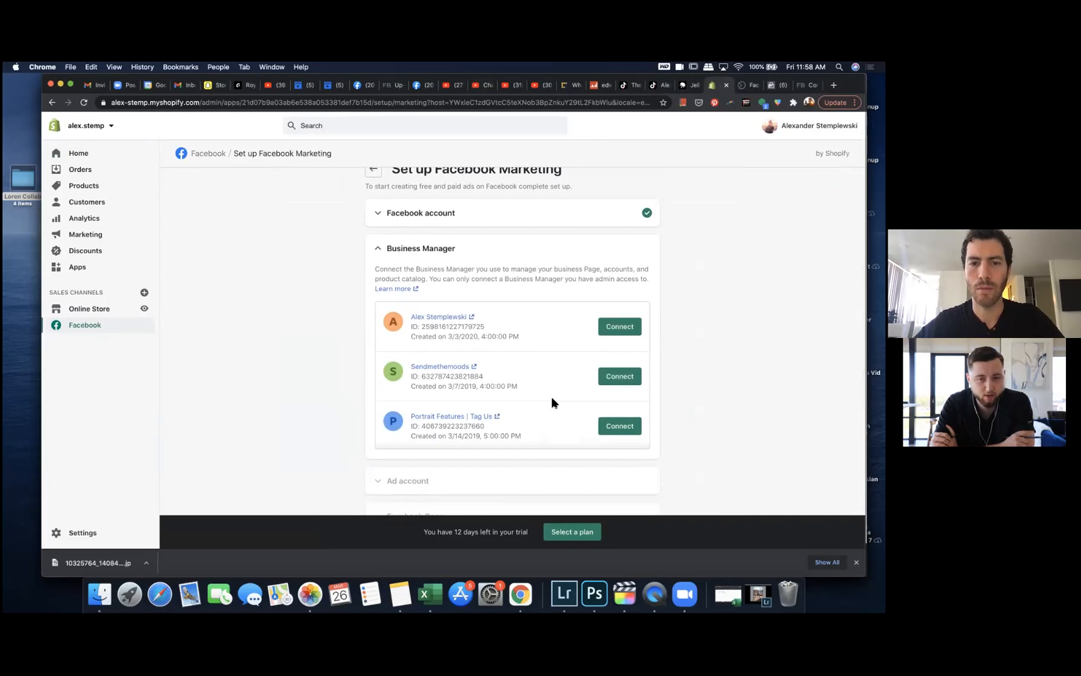
{"action": "left_click", "coordinate": [619, 326]}
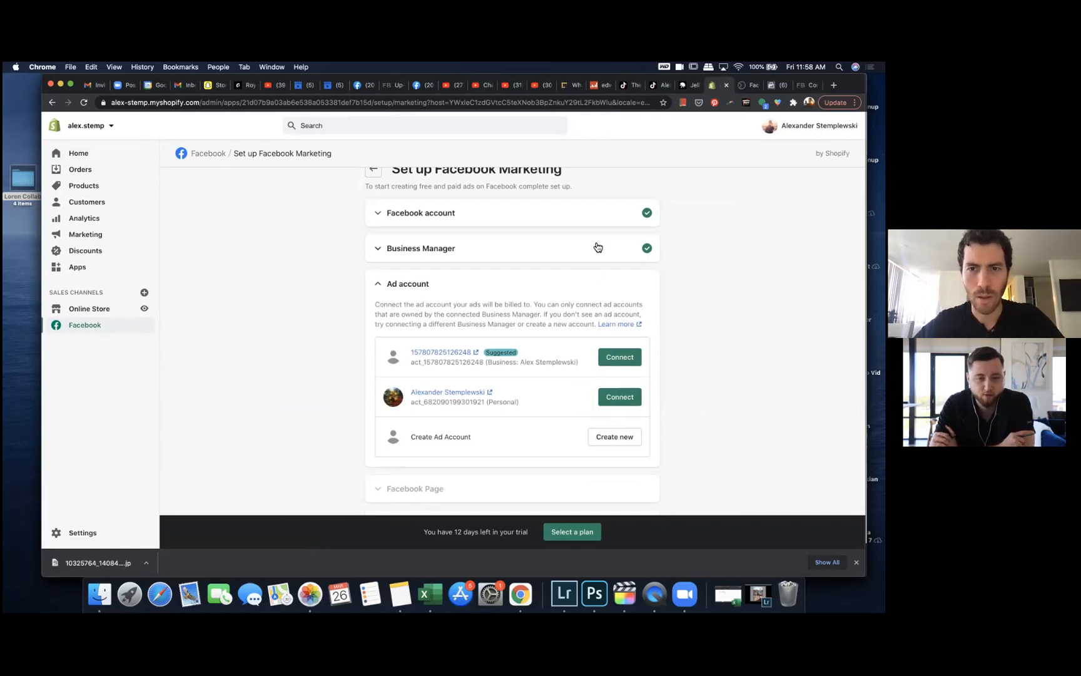
Step: Return to the Business Settings tab and close the Shopify connection dialog
{"action": "left_click", "coordinate": [805, 86]}
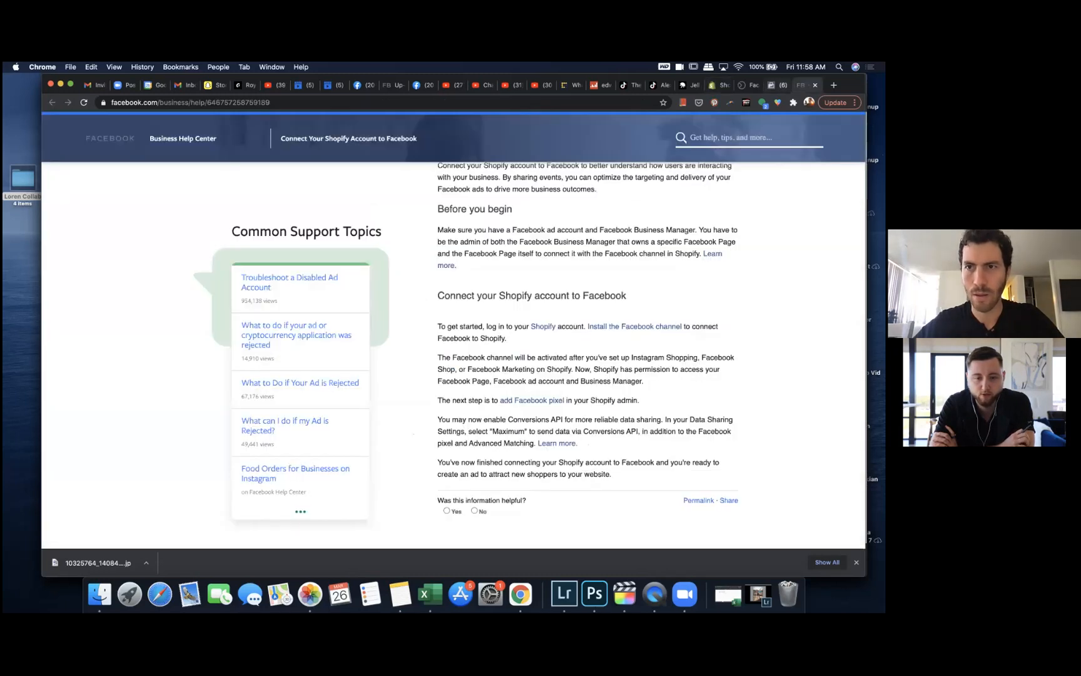
{"action": "left_click", "coordinate": [777, 85]}
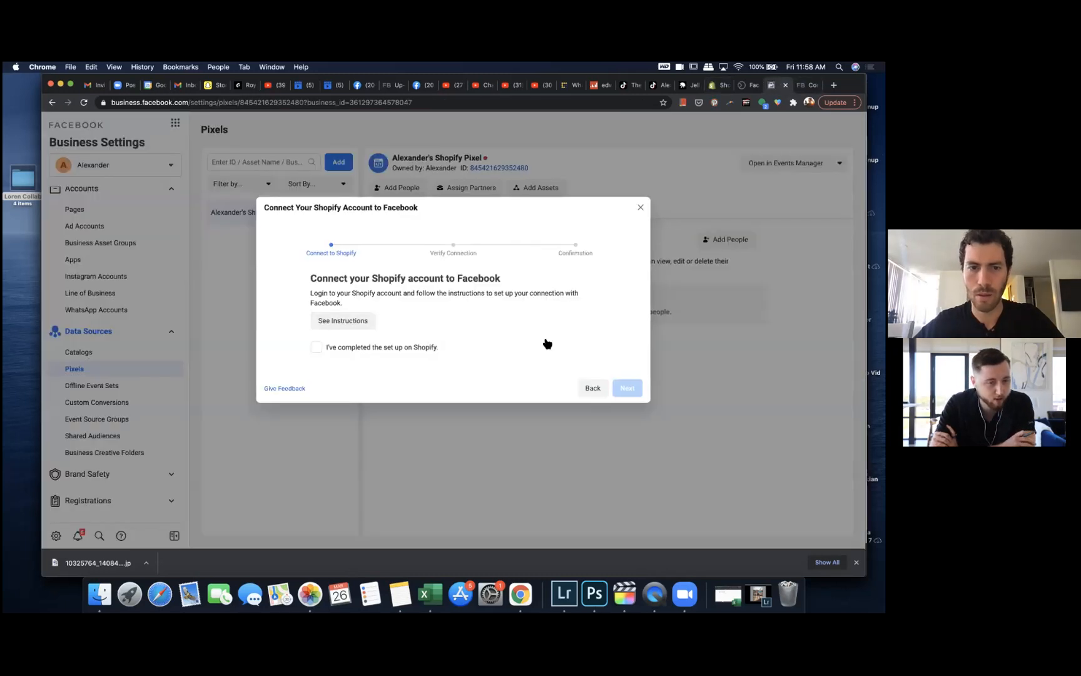
{"action": "left_click", "coordinate": [640, 208]}
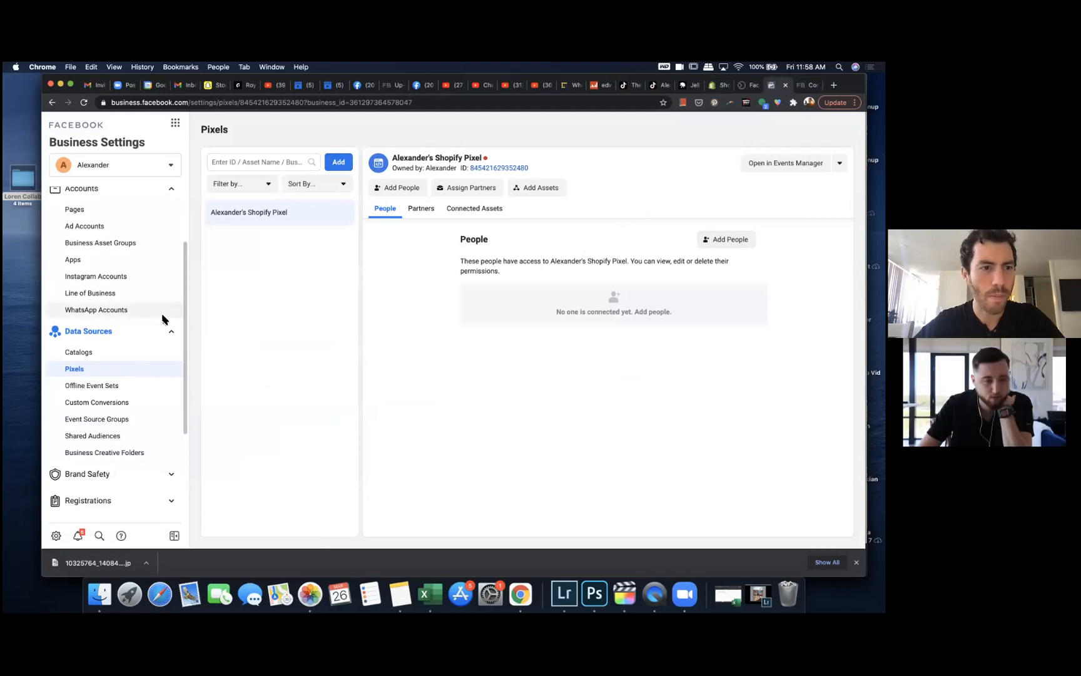
Step: Create a new ad account for your own business, naming it with the owner's full name and keeping the default time zone and currency
{"action": "left_click", "coordinate": [112, 228]}
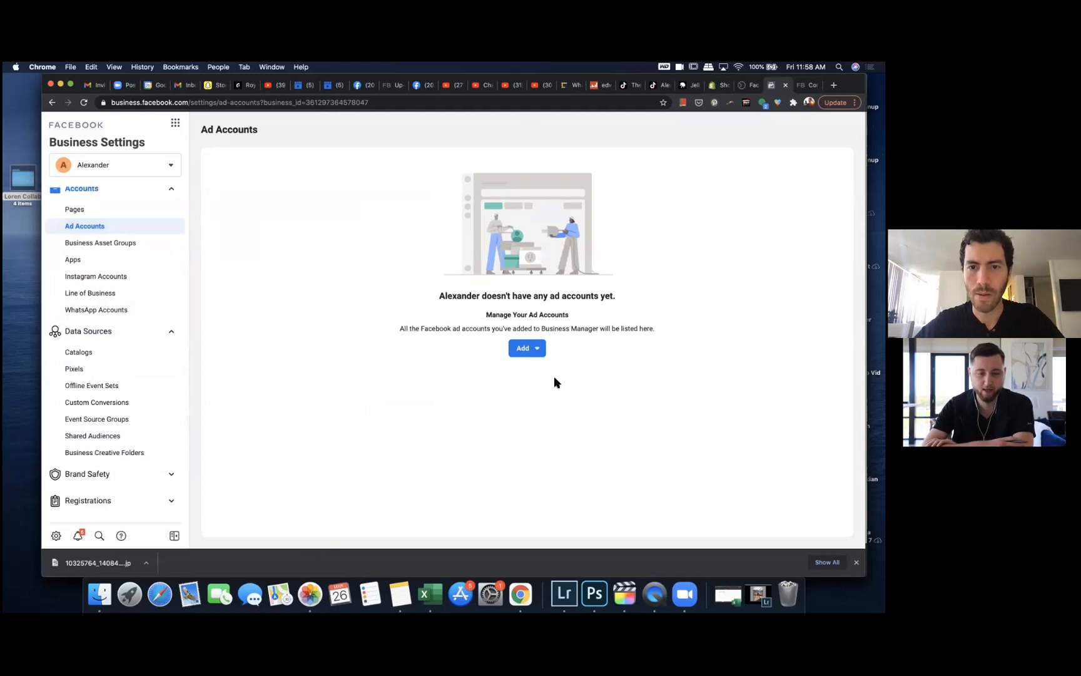
{"action": "left_click", "coordinate": [540, 351]}
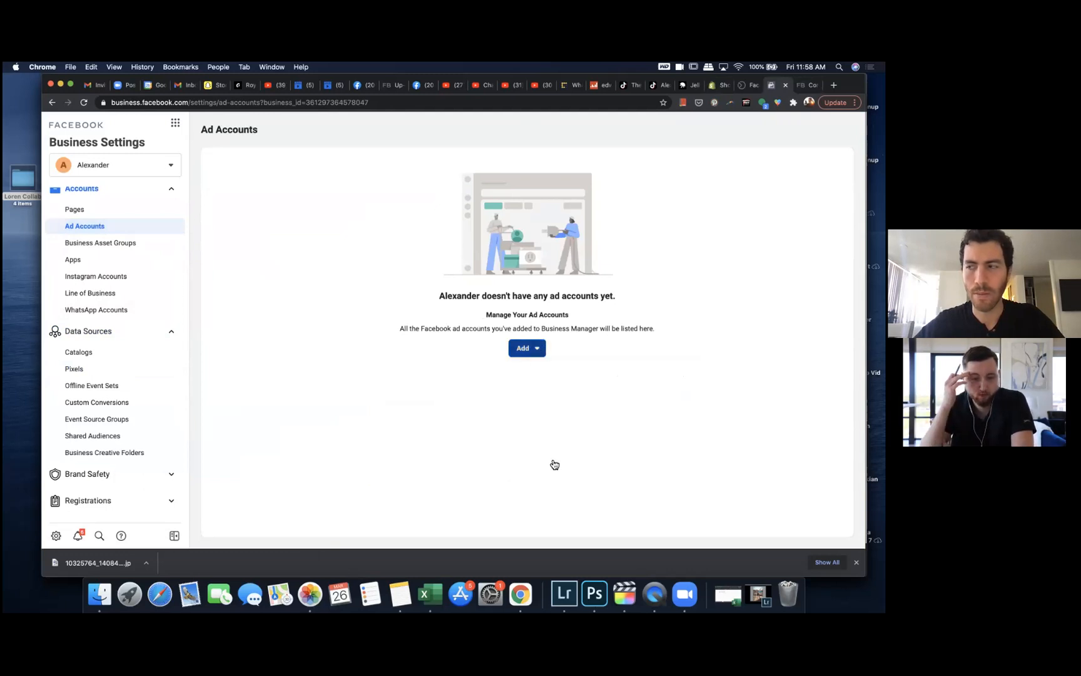
{"action": "left_click", "coordinate": [550, 461]}
{"action": "left_click", "coordinate": [477, 353]}
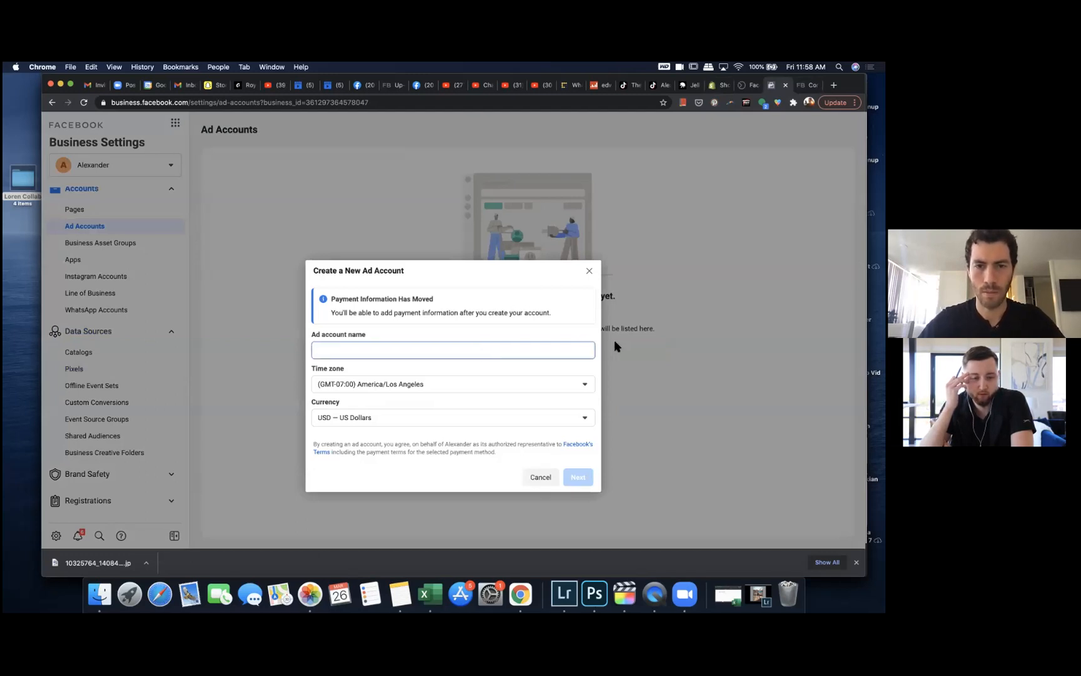
{"action": "type", "text": "Alex Stemplewsk"}
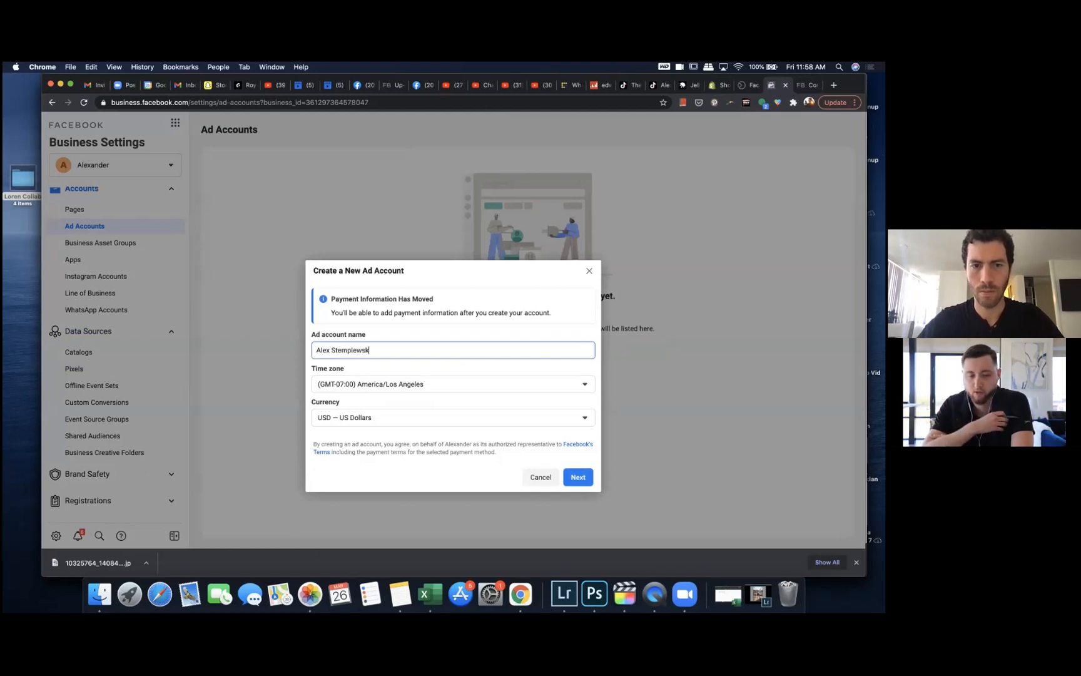
{"action": "type", "text": "i"}
{"action": "left_click", "coordinate": [578, 479]}
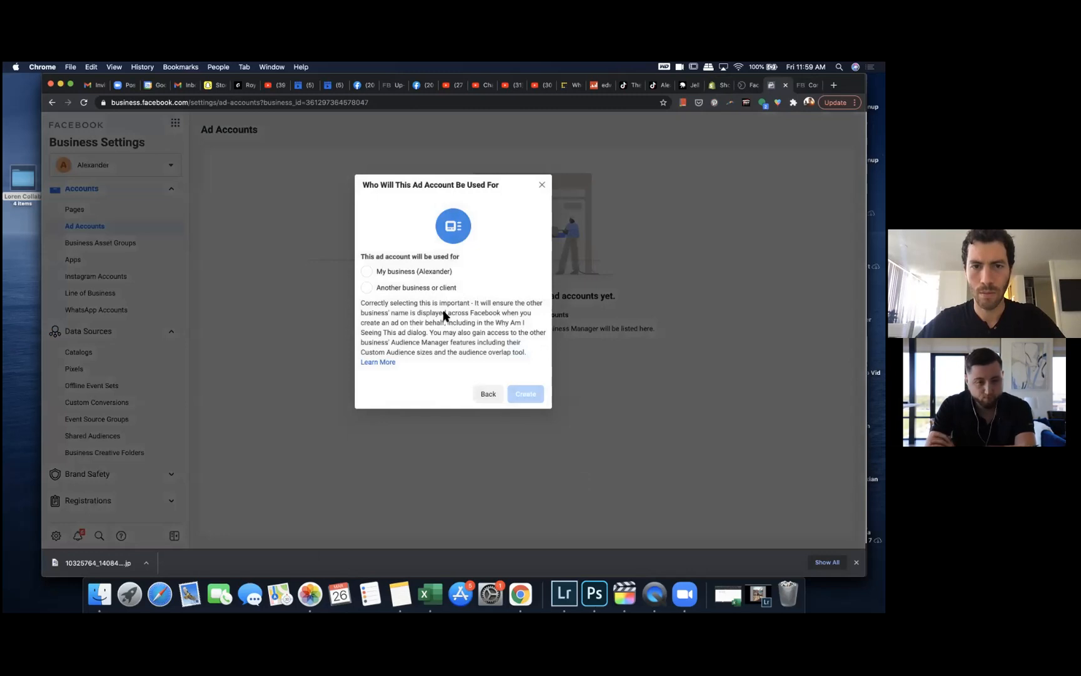
{"action": "left_click", "coordinate": [367, 273]}
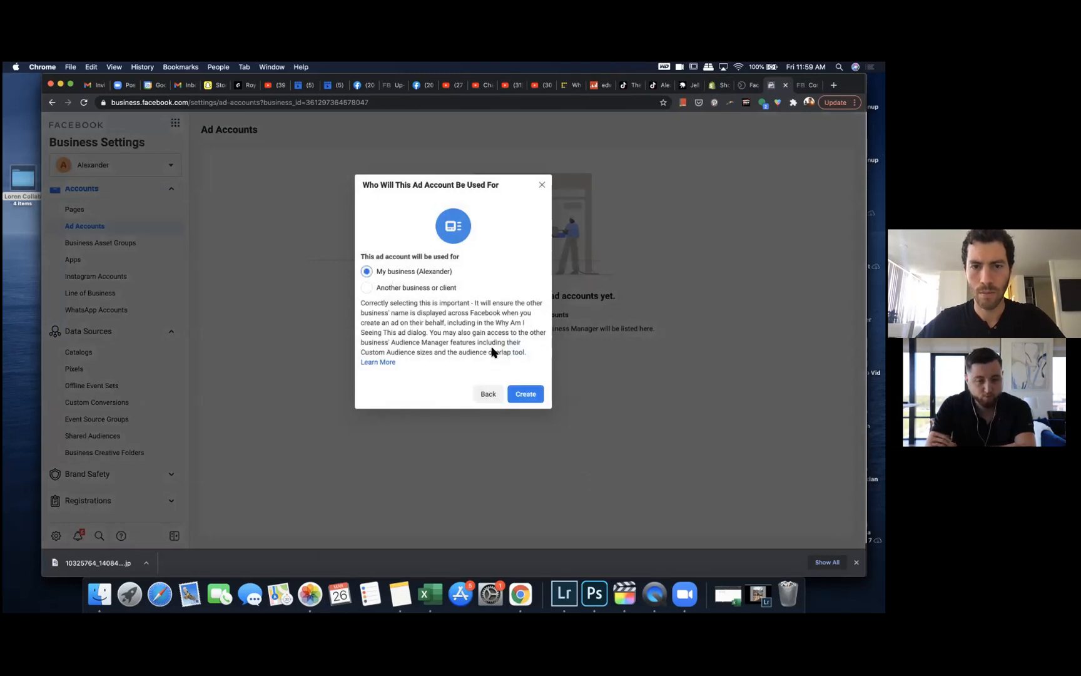
{"action": "left_click", "coordinate": [525, 390]}
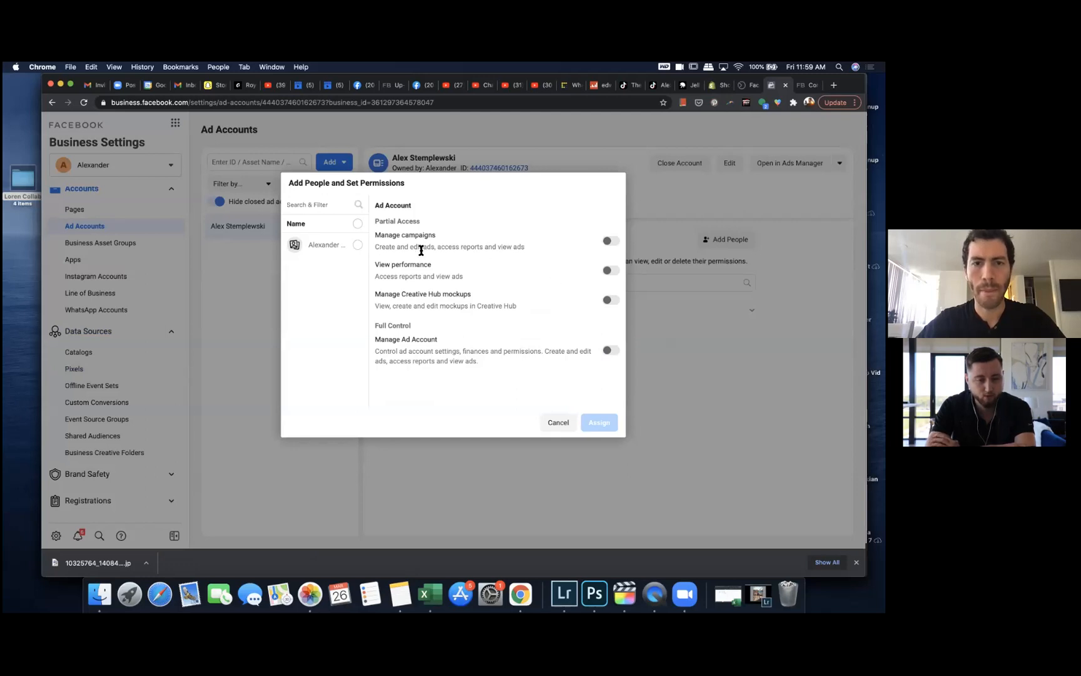
Step: Assign yourself full Manage Ad Account control over the new ad account and exit without adding payment information
{"action": "left_click", "coordinate": [357, 244]}
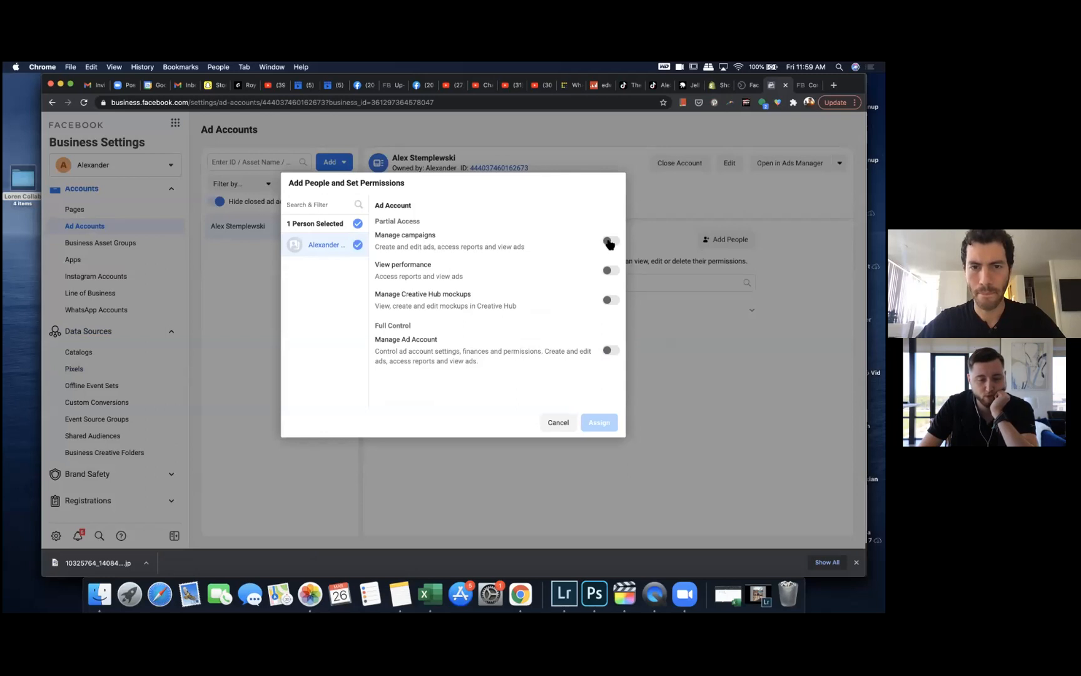
{"action": "left_click", "coordinate": [610, 350]}
{"action": "left_click", "coordinate": [598, 423]}
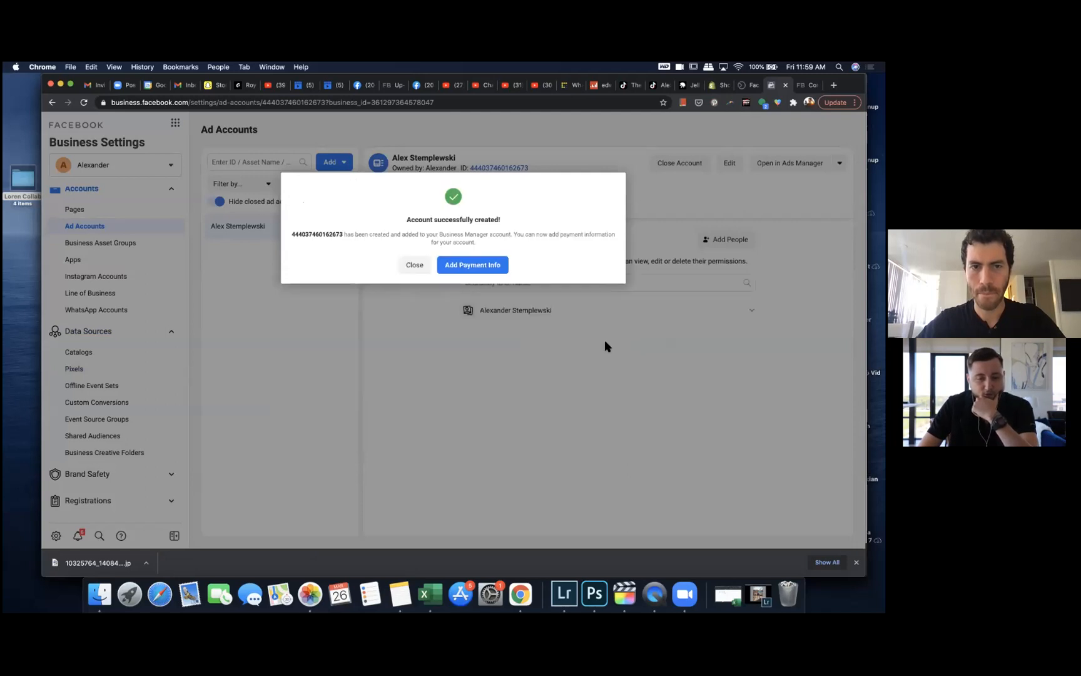
{"action": "left_click", "coordinate": [415, 269]}
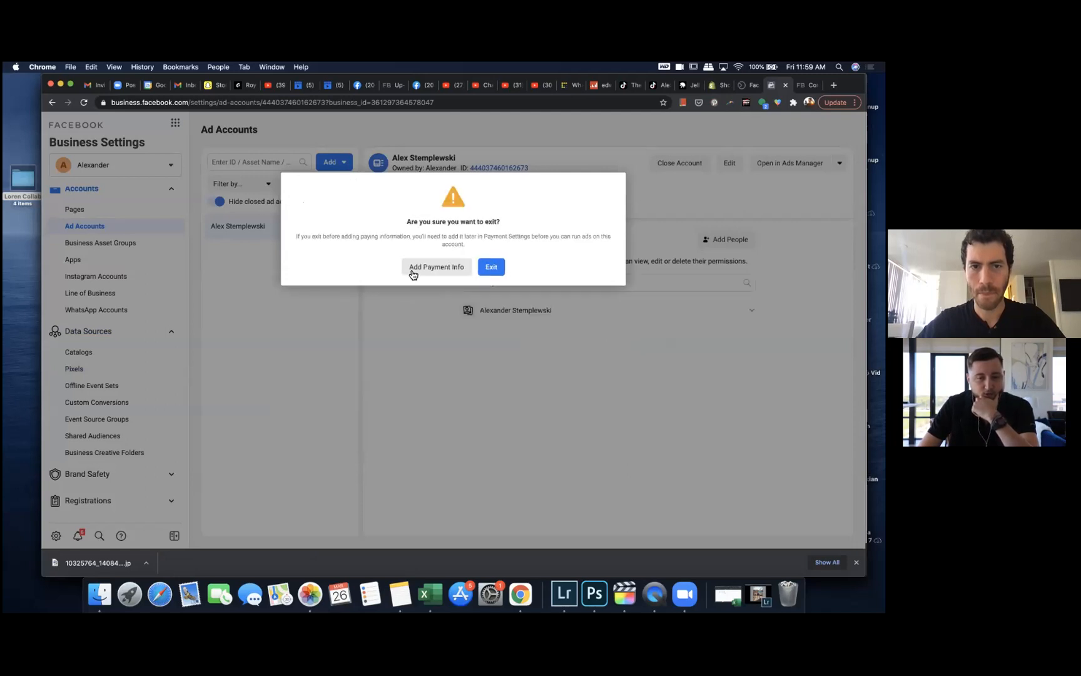
{"action": "left_click", "coordinate": [491, 267]}
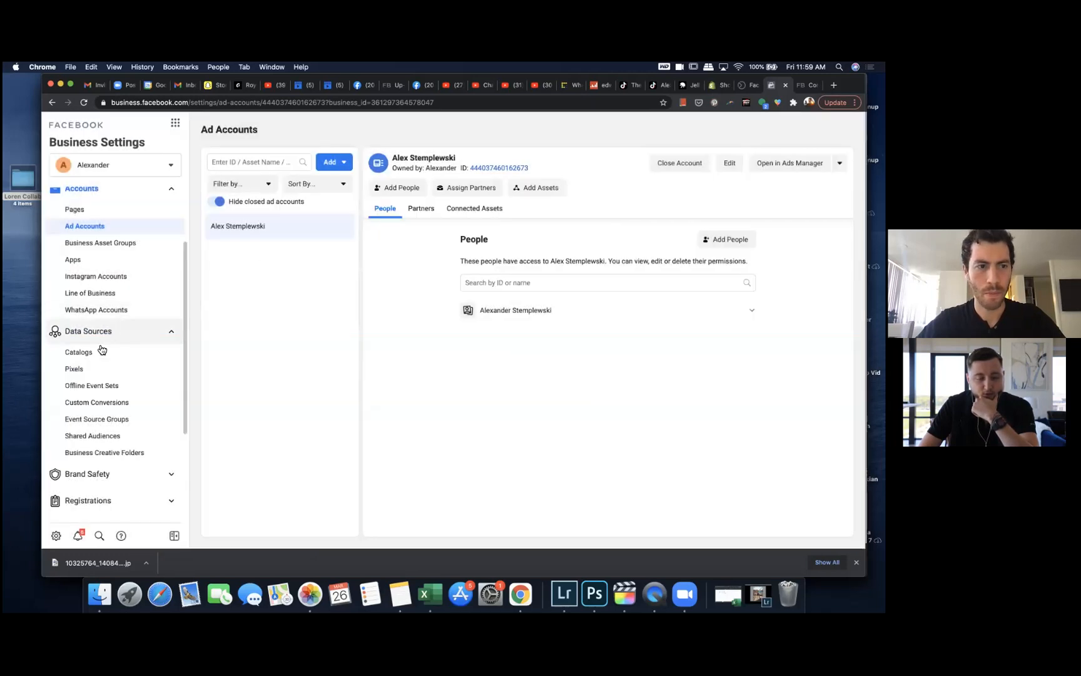
Step: Return to the Shopify Facebook setup, disconnect the current Business Manager, and connect the one that owns the new ad account
{"action": "left_click", "coordinate": [110, 369]}
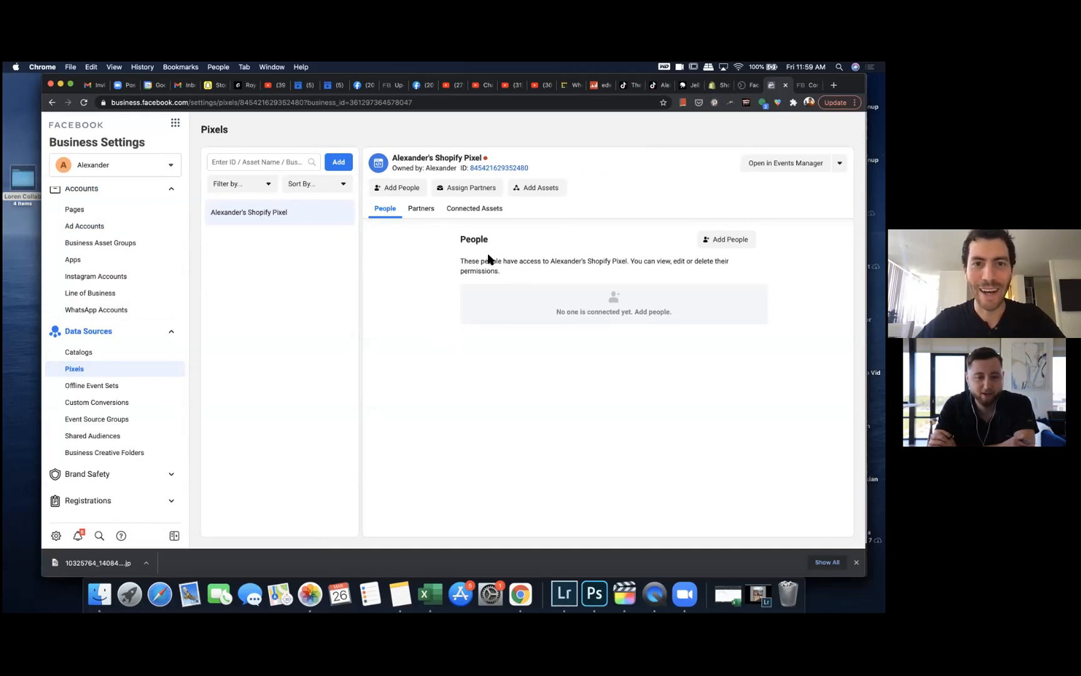
{"action": "left_click", "coordinate": [716, 85]}
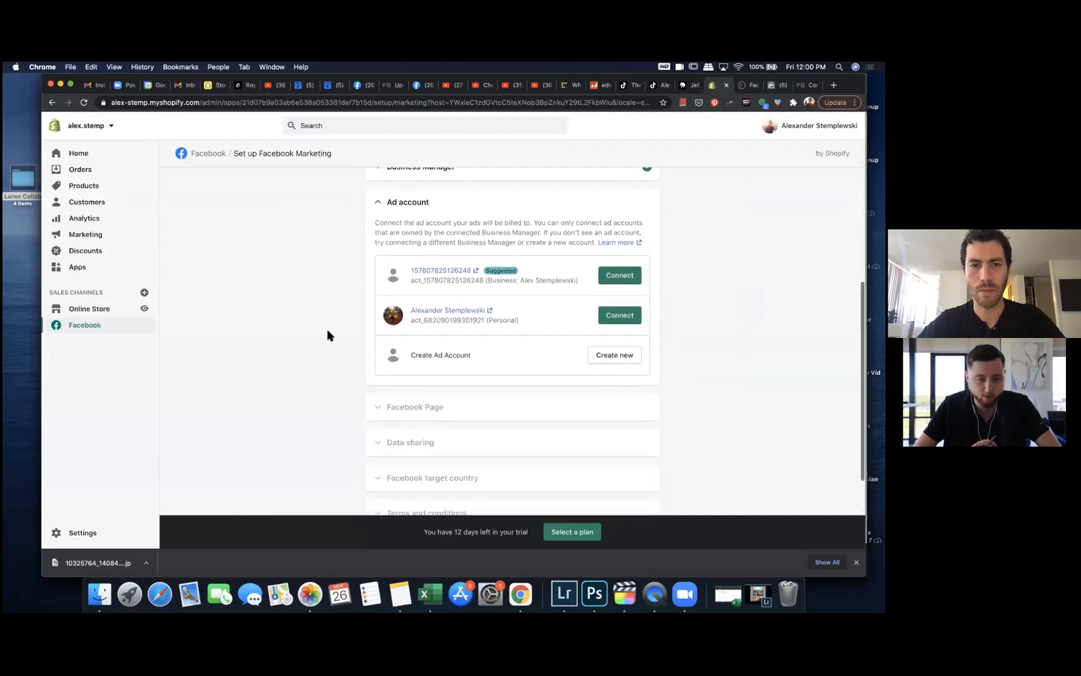
{"action": "scroll", "coordinate": [426, 332], "scroll_direction": "up", "scroll_amount": 1}
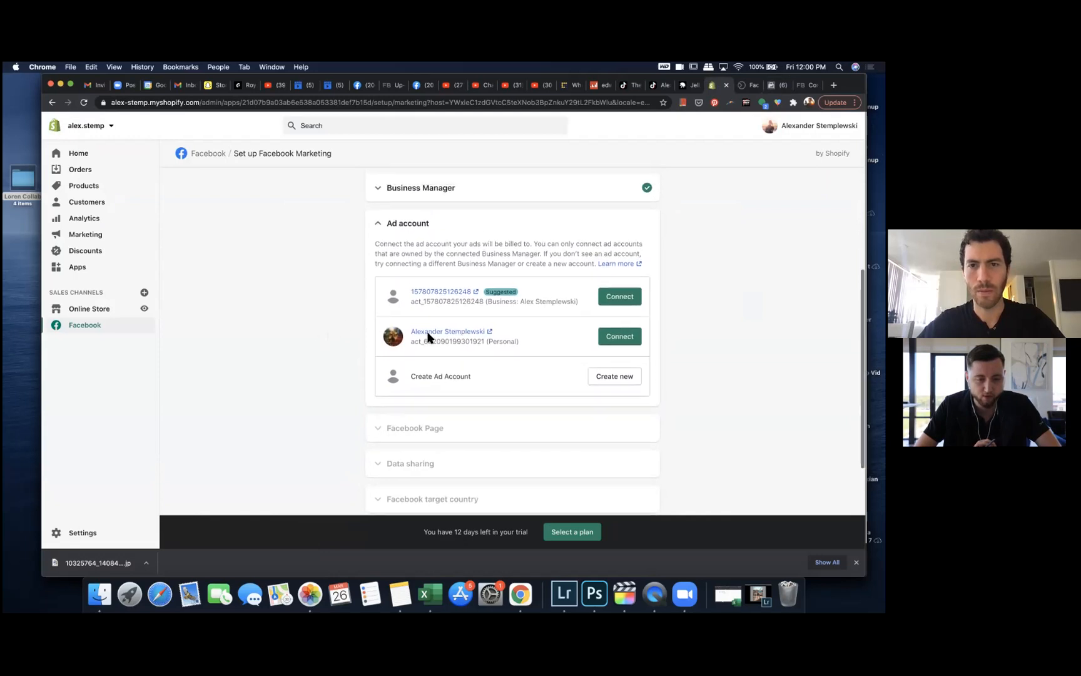
{"action": "left_click", "coordinate": [579, 192]}
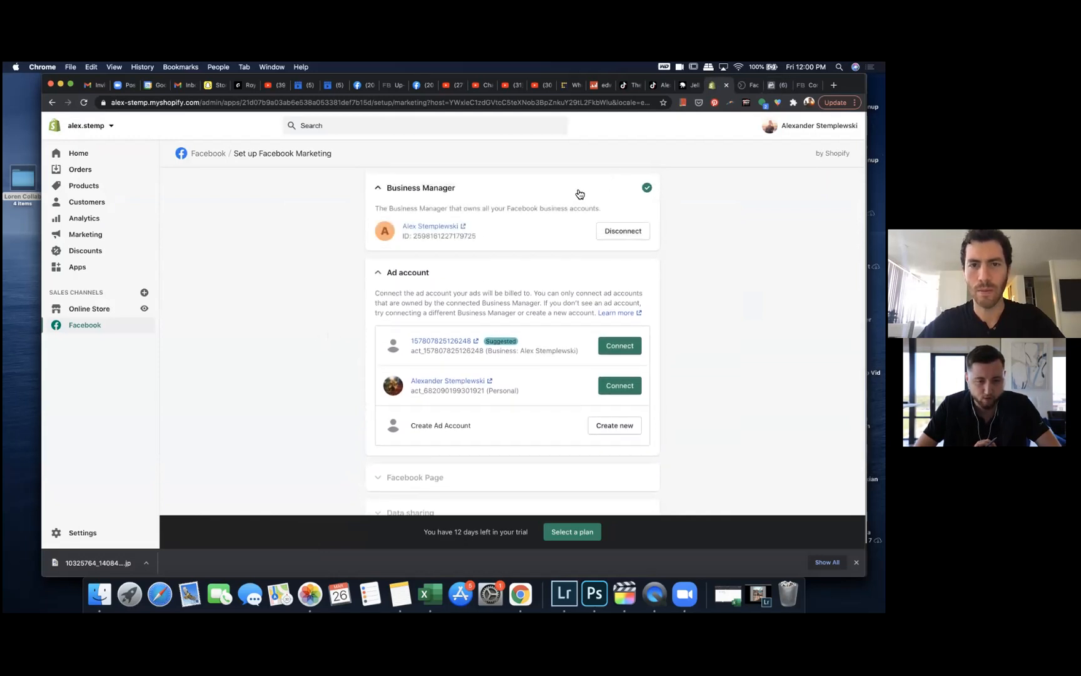
{"action": "scroll", "coordinate": [565, 225], "scroll_direction": "up", "scroll_amount": 1}
{"action": "left_click", "coordinate": [622, 264]}
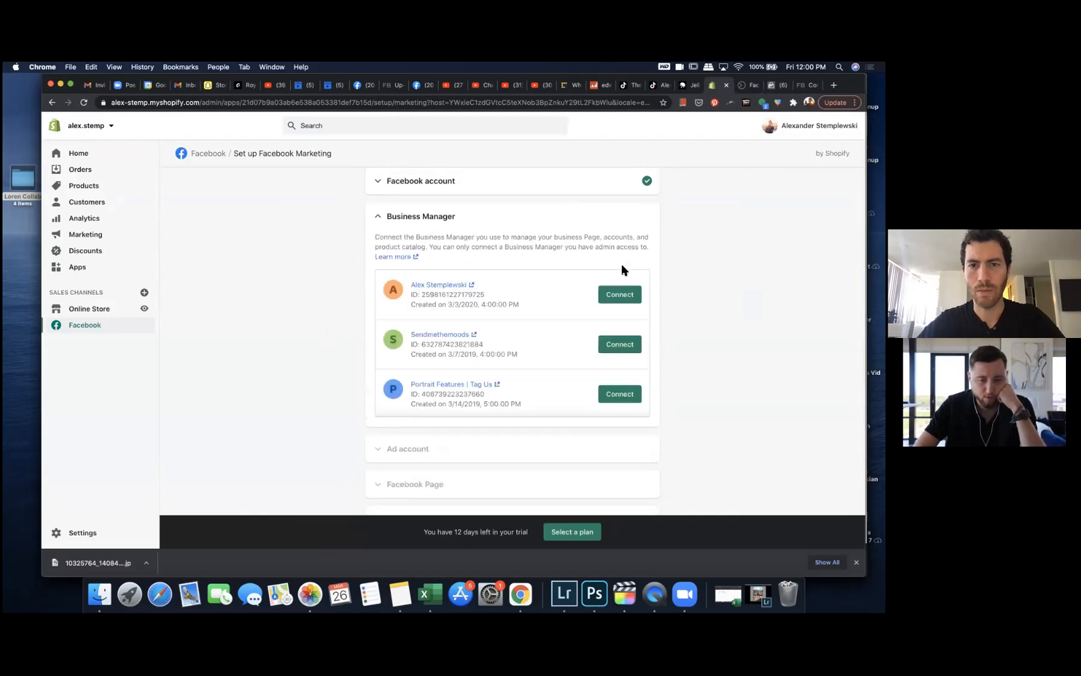
{"action": "left_click", "coordinate": [617, 292]}
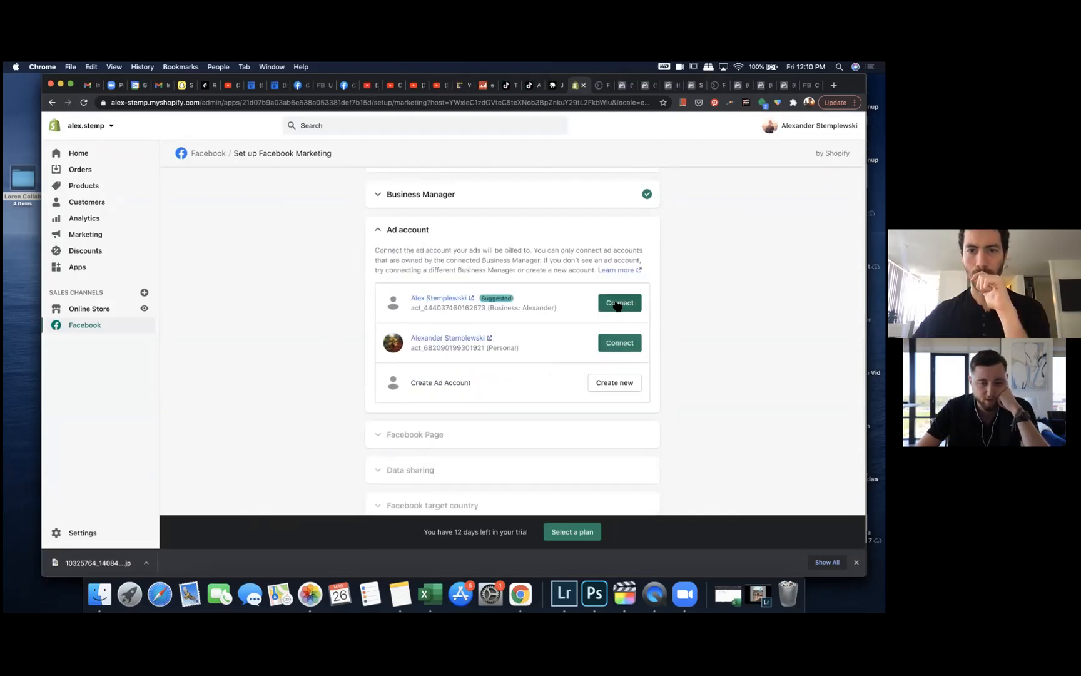
Step: Connect the new suggested ad account, accepting both the Custom Audience terms and the Facebook Business Tools terms
{"action": "left_click", "coordinate": [617, 304]}
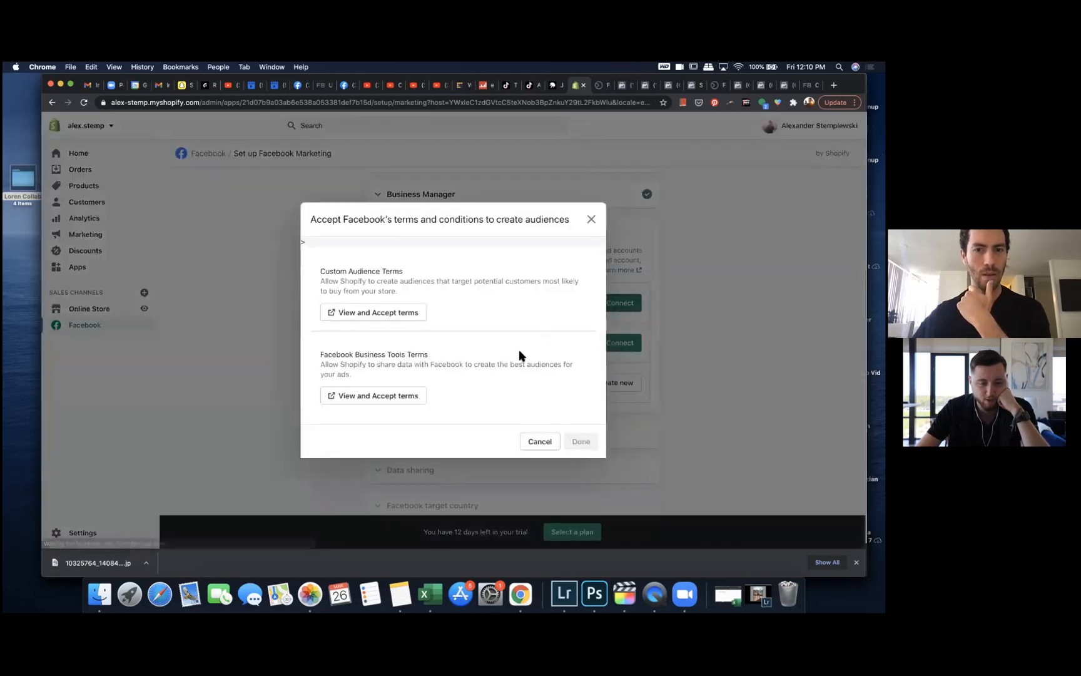
{"action": "left_click", "coordinate": [406, 312]}
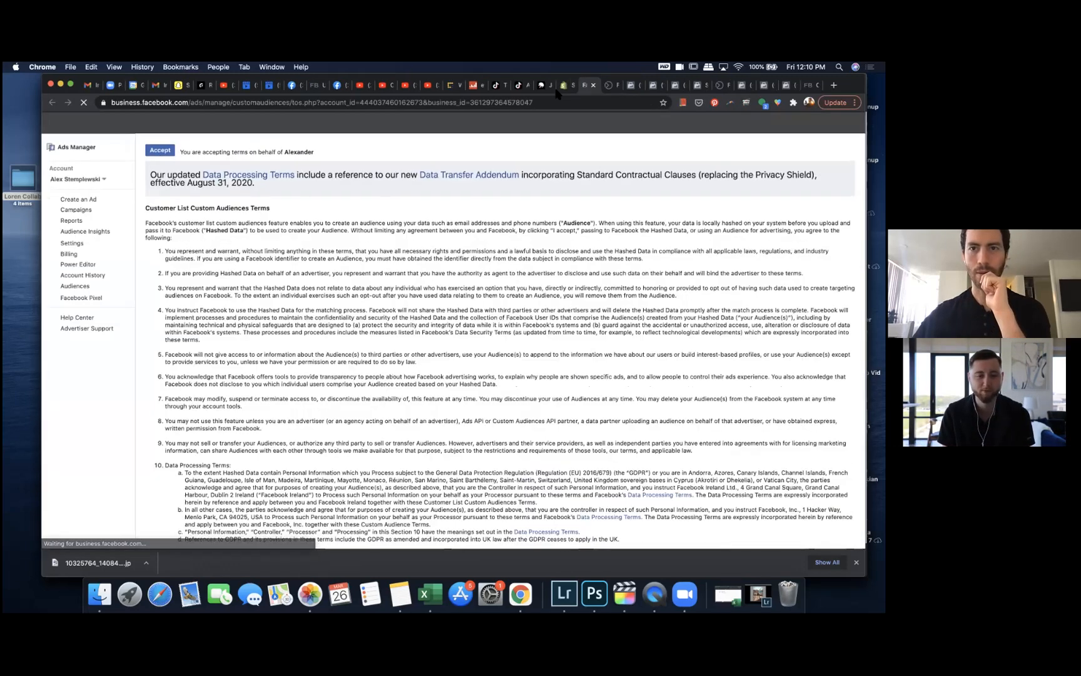
{"action": "left_click", "coordinate": [160, 152]}
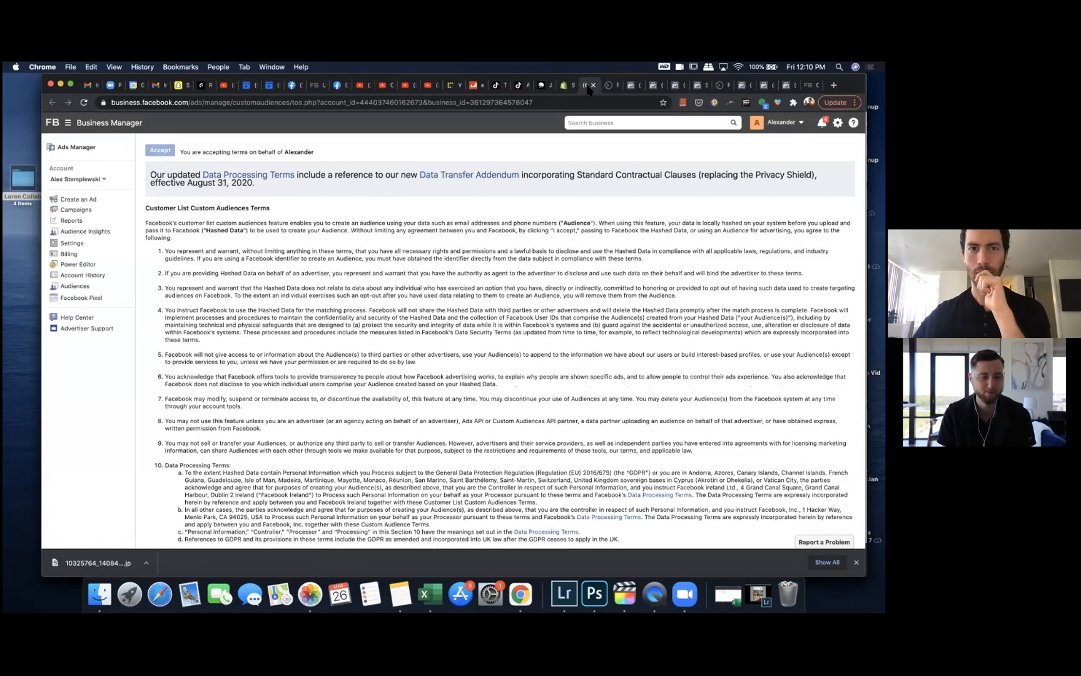
{"action": "left_click", "coordinate": [593, 85]}
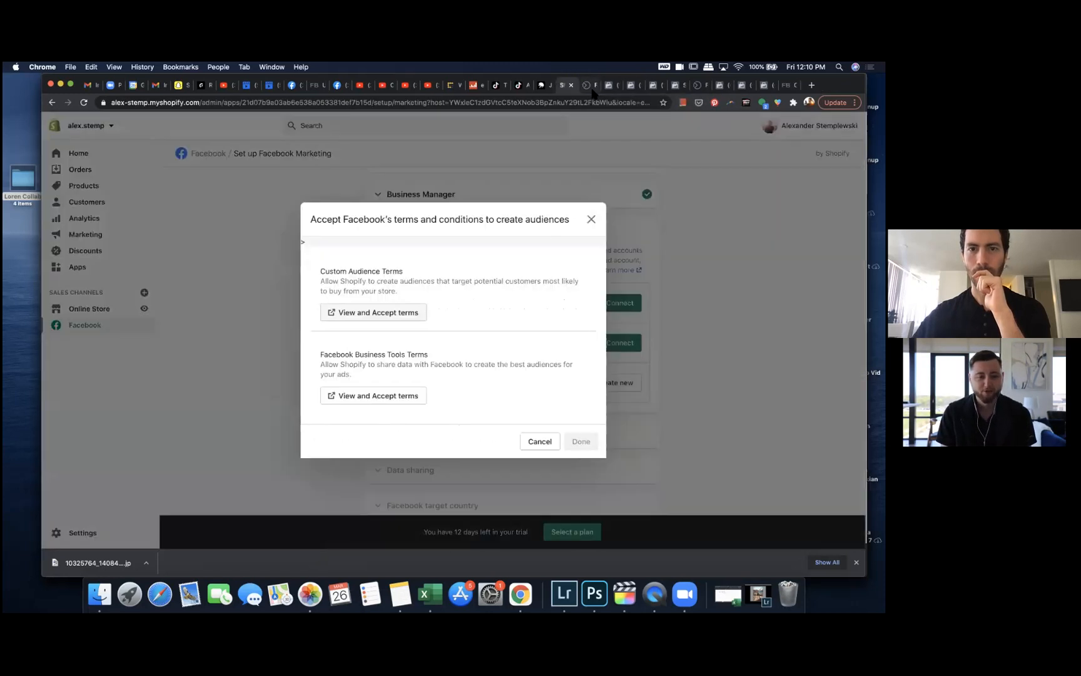
{"action": "left_click", "coordinate": [401, 313]}
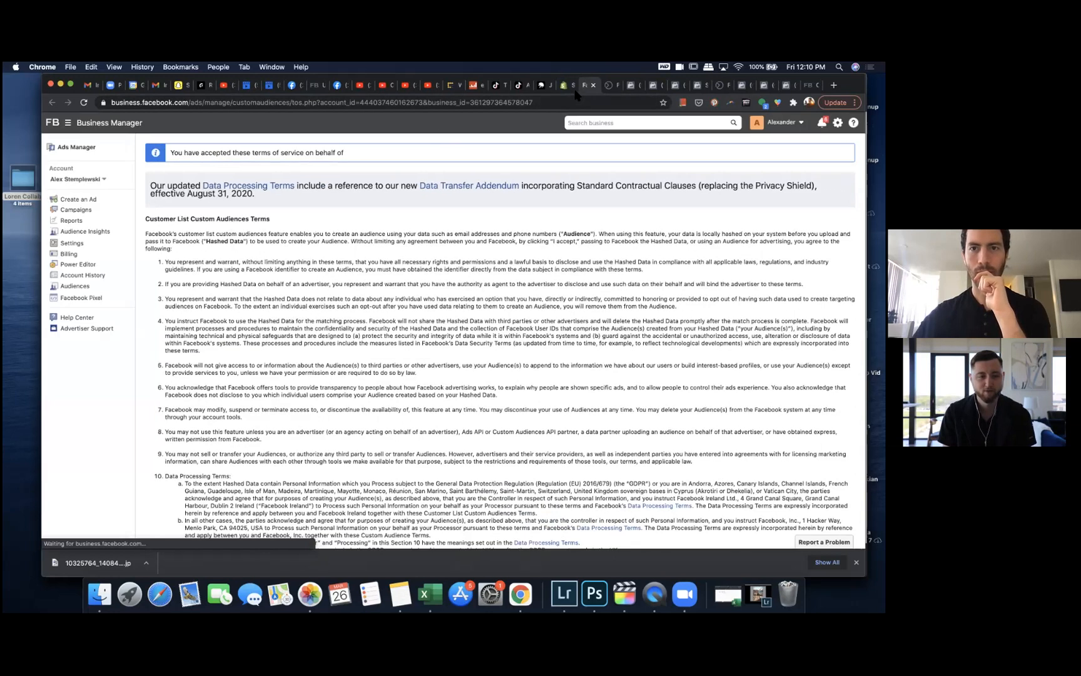
{"action": "left_click", "coordinate": [562, 87]}
{"action": "left_click", "coordinate": [383, 383]}
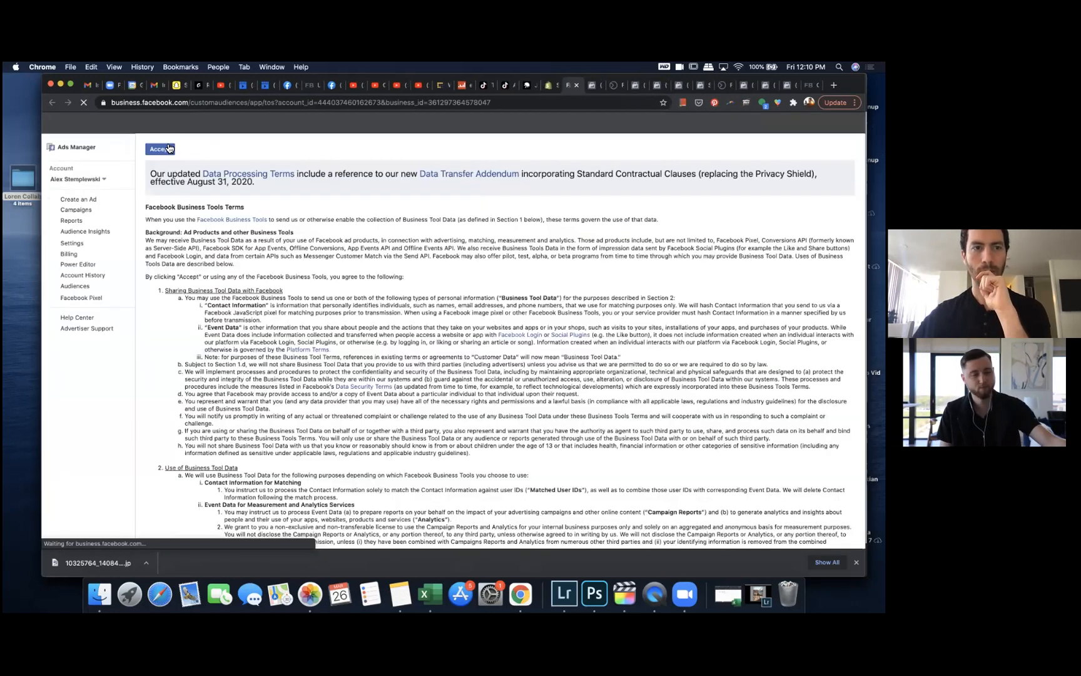
{"action": "left_click", "coordinate": [161, 148]}
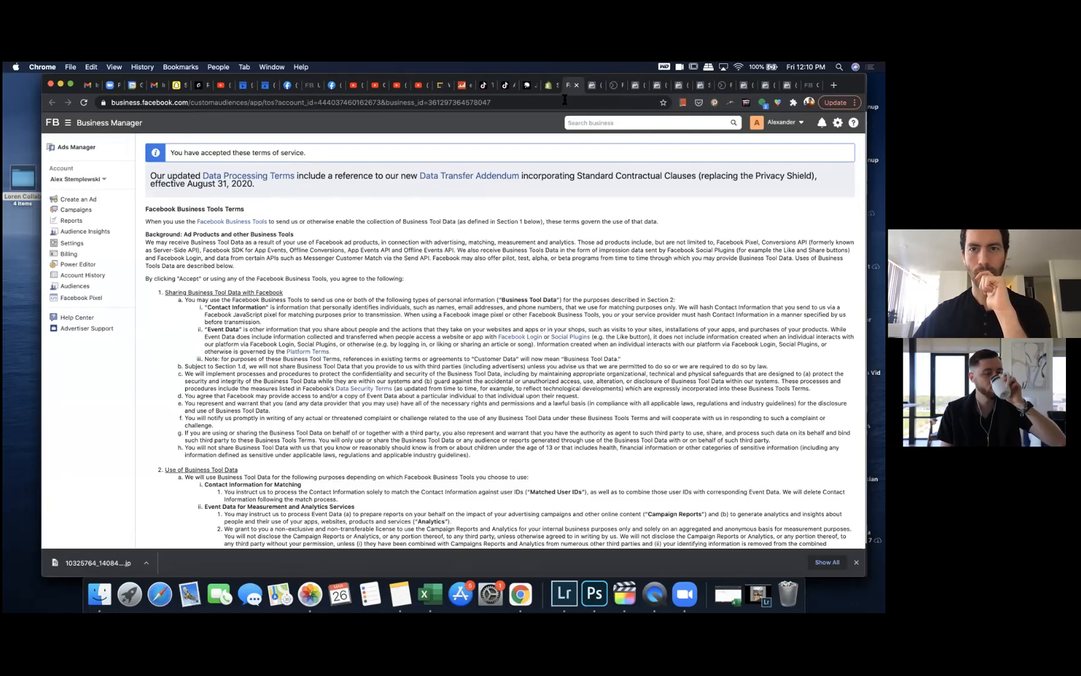
{"action": "left_click", "coordinate": [551, 89]}
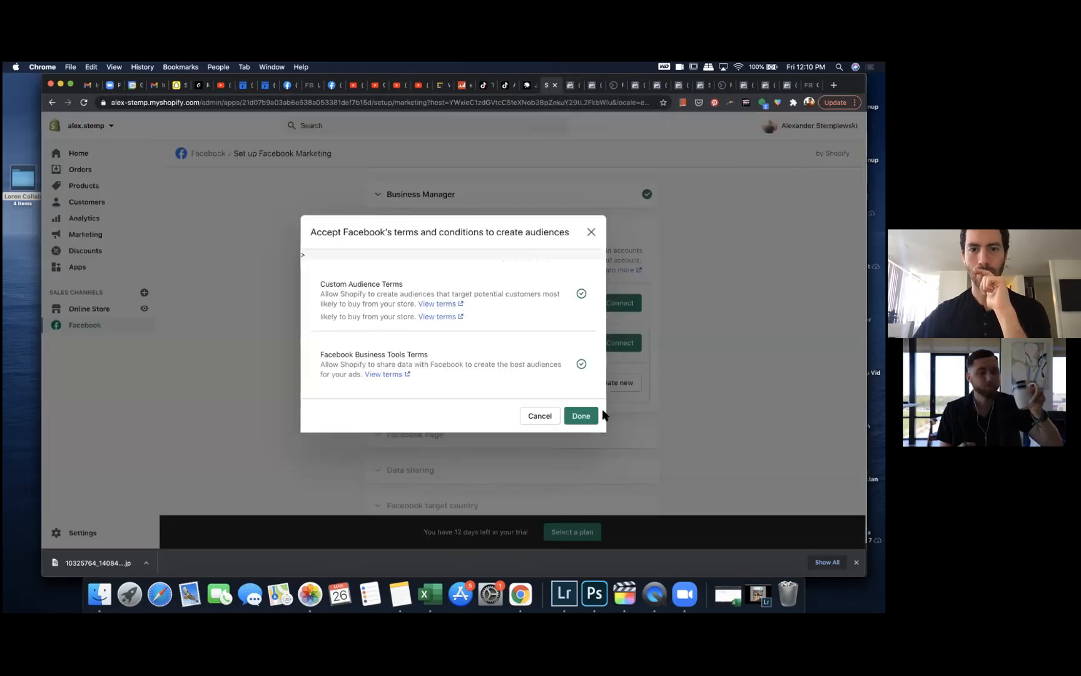
{"action": "left_click", "coordinate": [581, 415]}
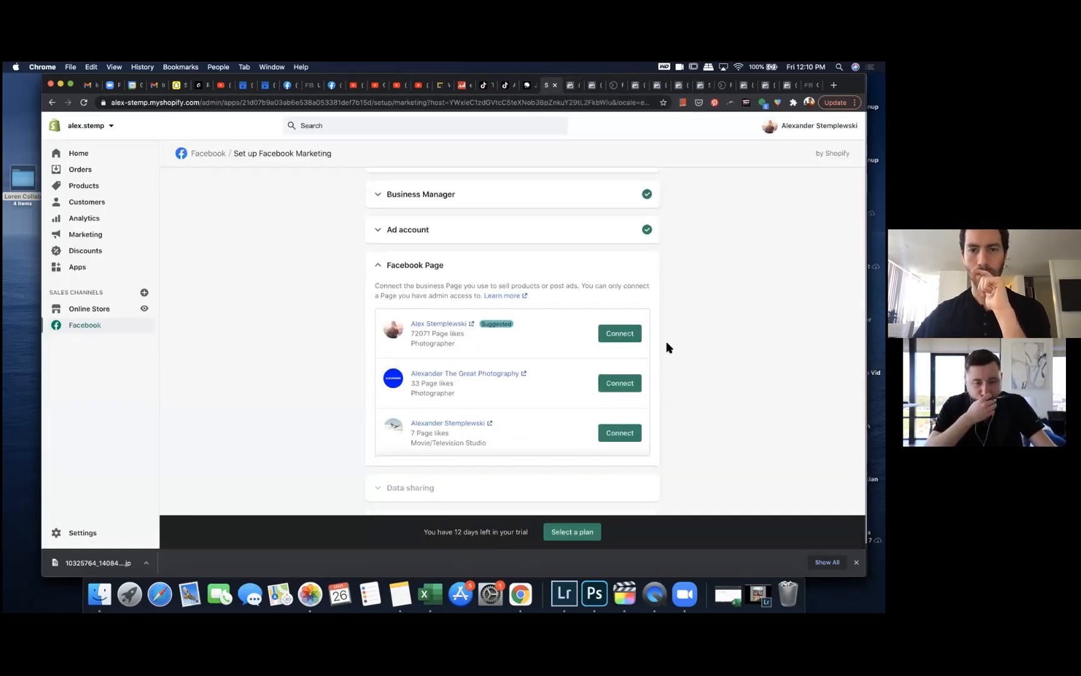
Step: Connect the suggested Facebook Page and switch on customer data sharing
{"action": "left_click", "coordinate": [620, 323]}
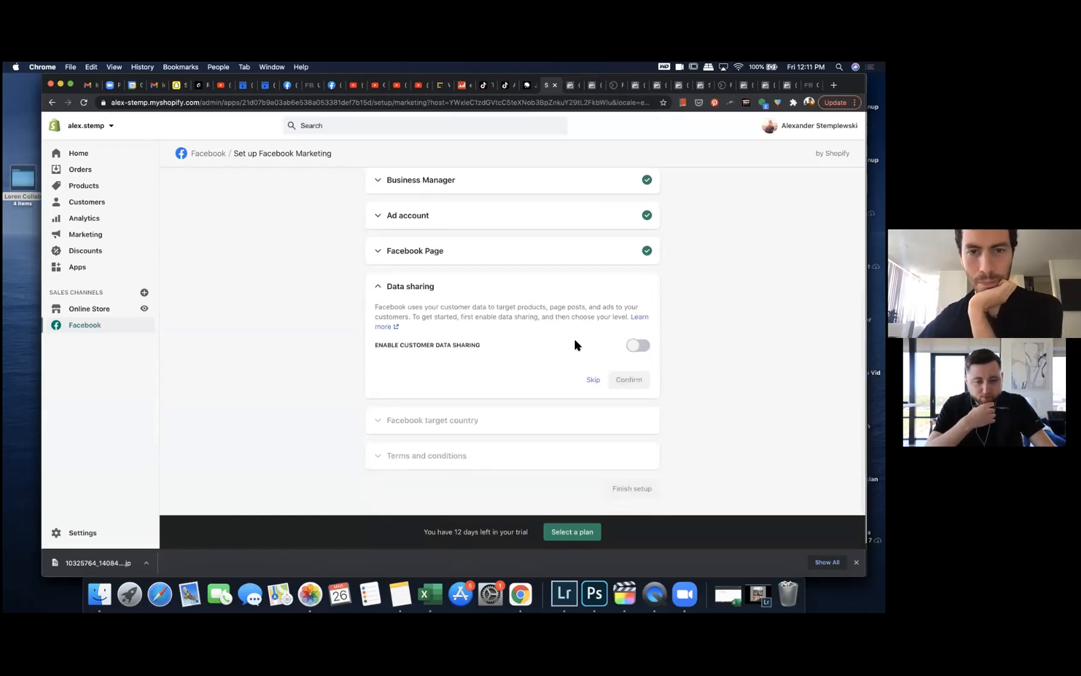
{"action": "left_click", "coordinate": [639, 345]}
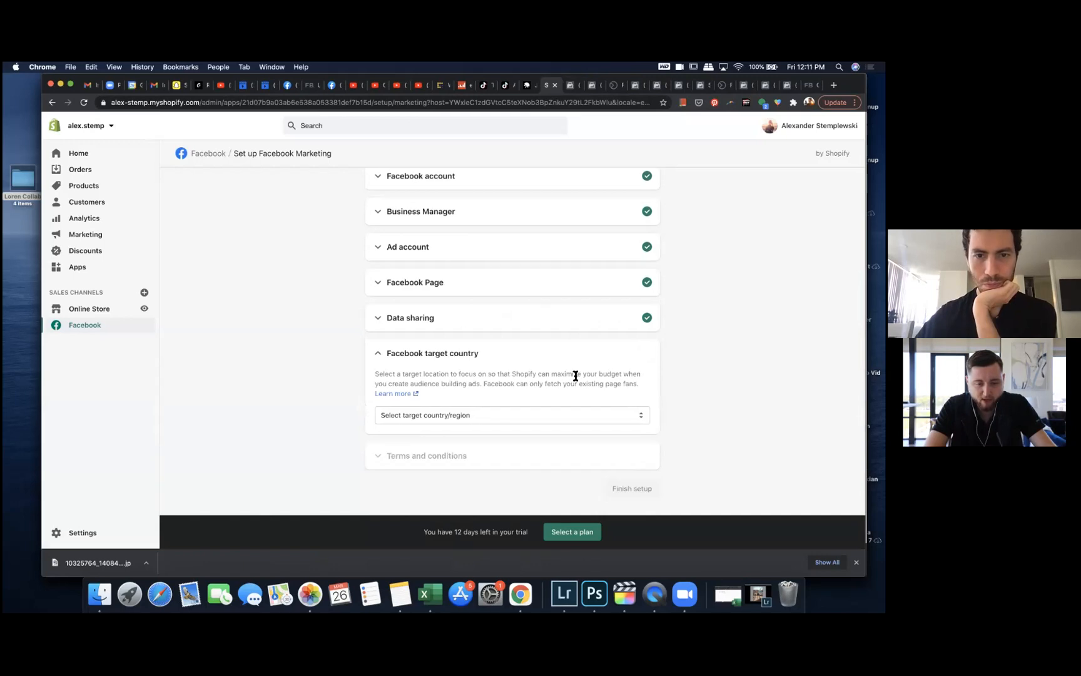
{"action": "left_click", "coordinate": [587, 417]}
{"action": "left_click", "coordinate": [587, 421]}
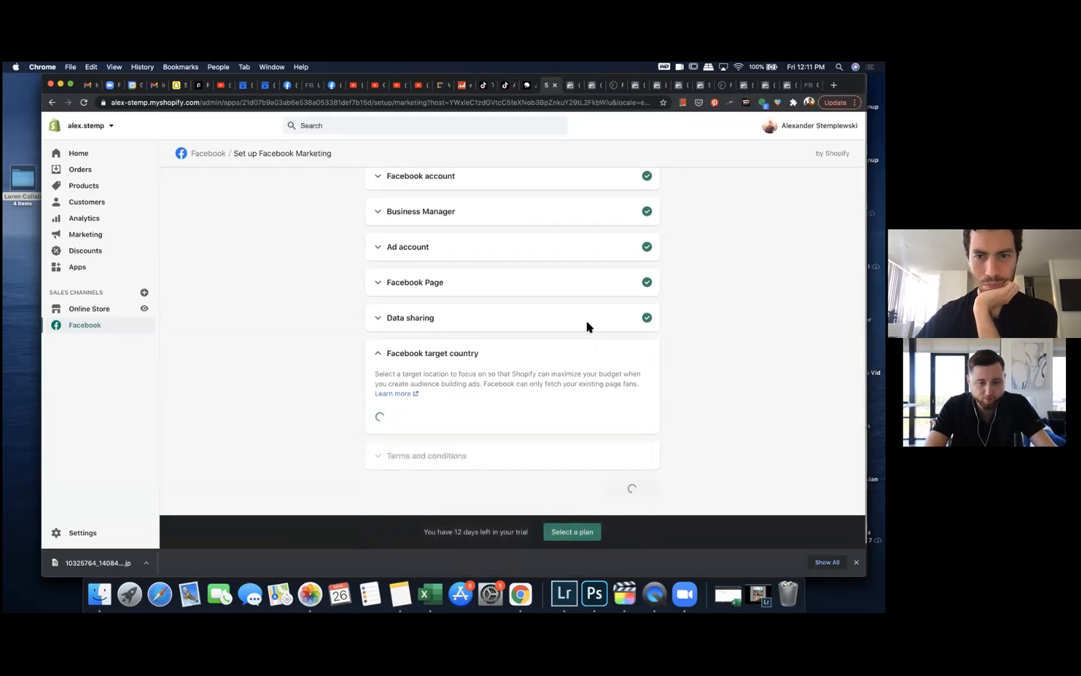
Step: Set the customer data sharing level to Maximum and confirm it
{"action": "left_click", "coordinate": [556, 354]}
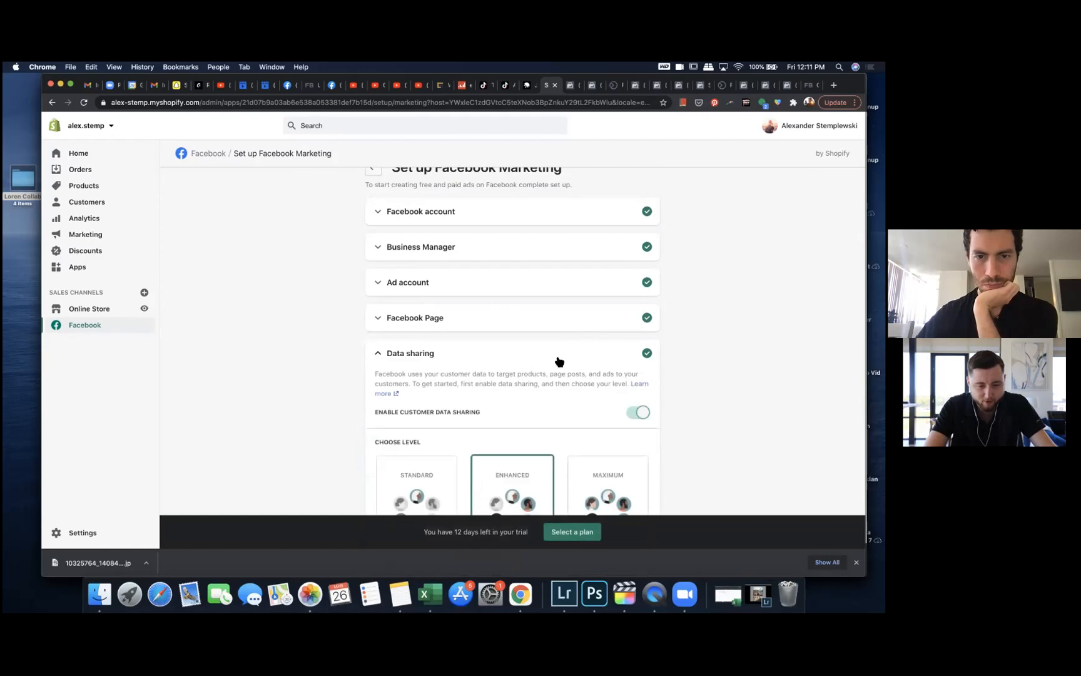
{"action": "scroll", "coordinate": [556, 357], "scroll_direction": "down", "scroll_amount": 3}
{"action": "left_click", "coordinate": [613, 401]}
{"action": "scroll", "coordinate": [613, 403], "scroll_direction": "down", "scroll_amount": 4}
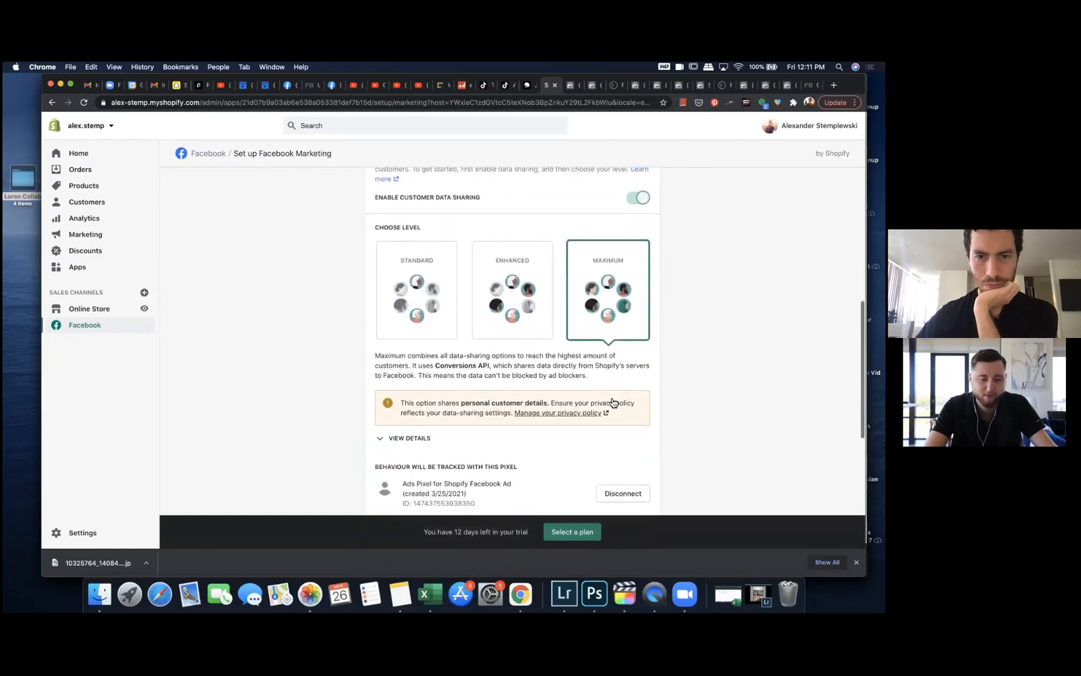
{"action": "scroll", "coordinate": [571, 429], "scroll_direction": "down", "scroll_amount": 2}
{"action": "left_click", "coordinate": [624, 349]}
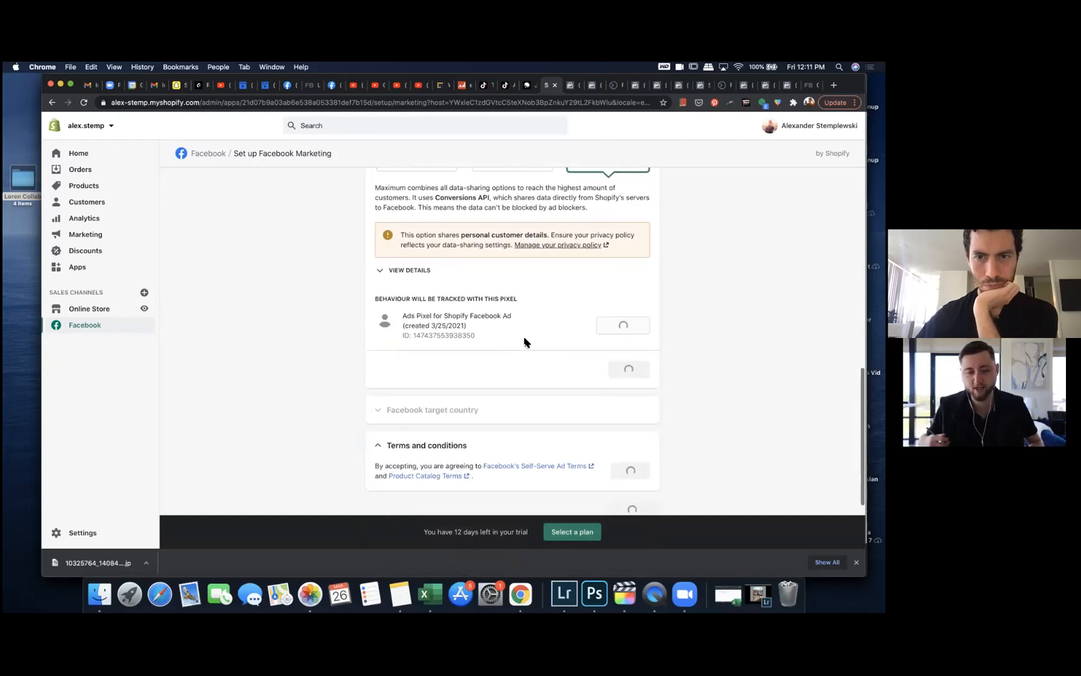
{"action": "scroll", "coordinate": [526, 343], "scroll_direction": "down", "scroll_amount": 1}
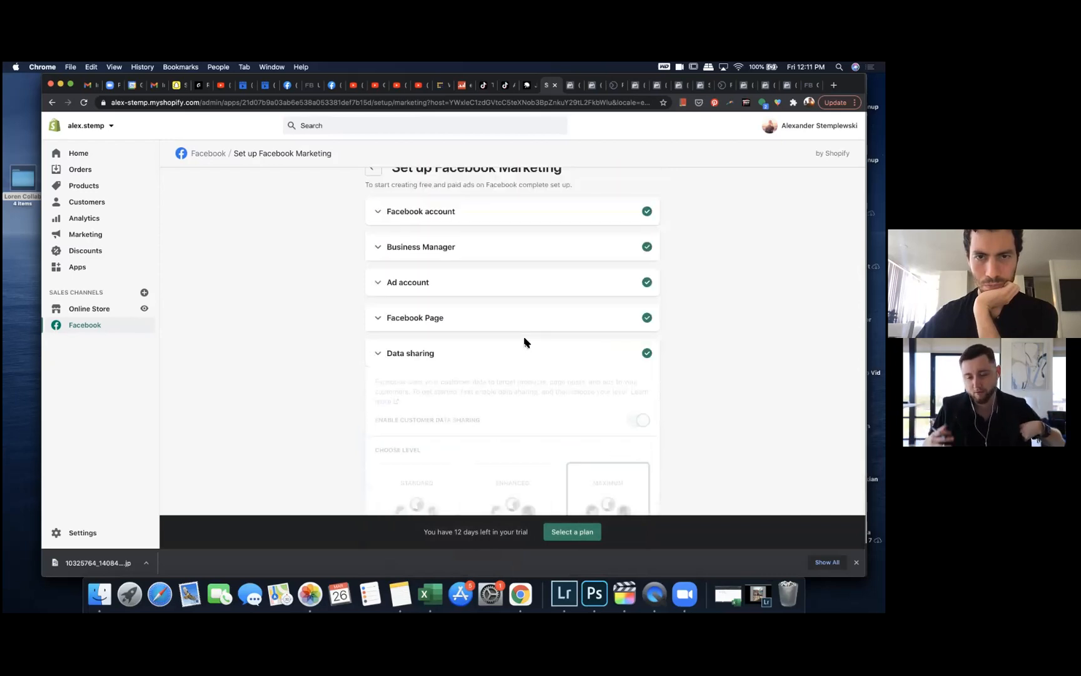
Step: Change the Facebook target country to United States, disconnecting the previous target country
{"action": "left_click", "coordinate": [512, 386]}
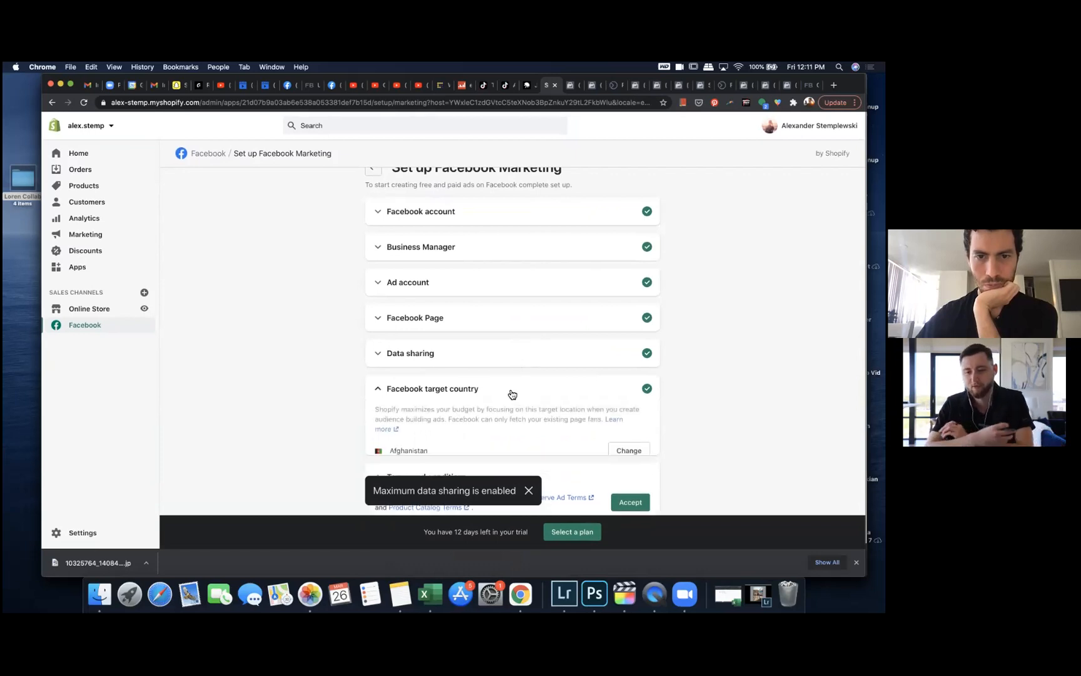
{"action": "scroll", "coordinate": [557, 375], "scroll_direction": "down", "scroll_amount": 3}
{"action": "left_click", "coordinate": [618, 386]}
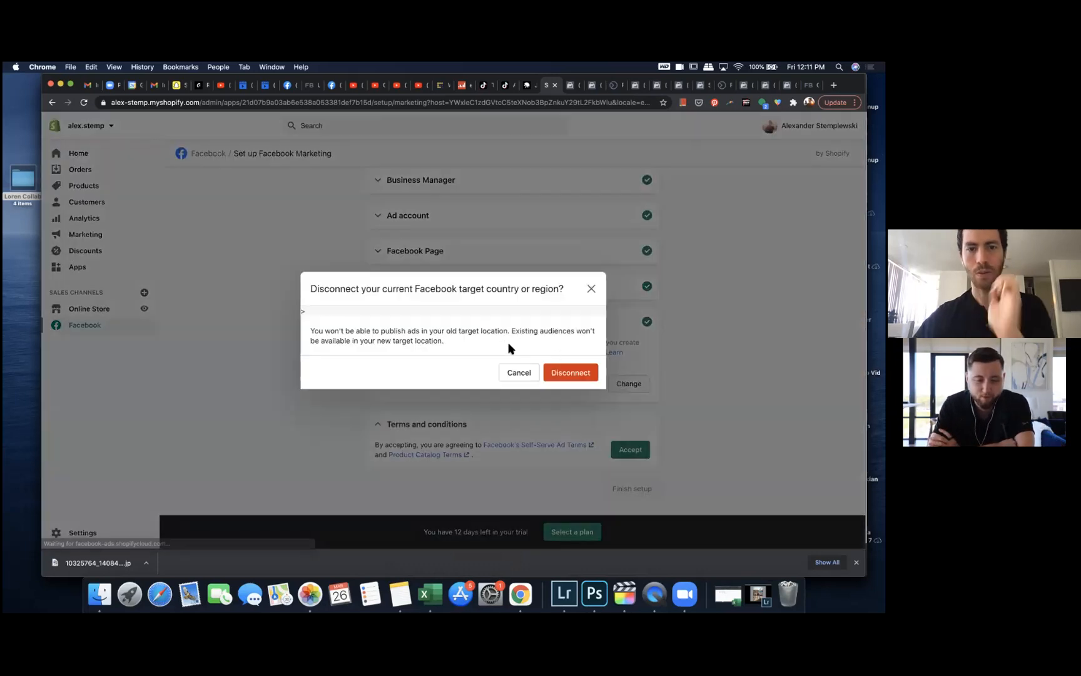
{"action": "left_click", "coordinate": [577, 374]}
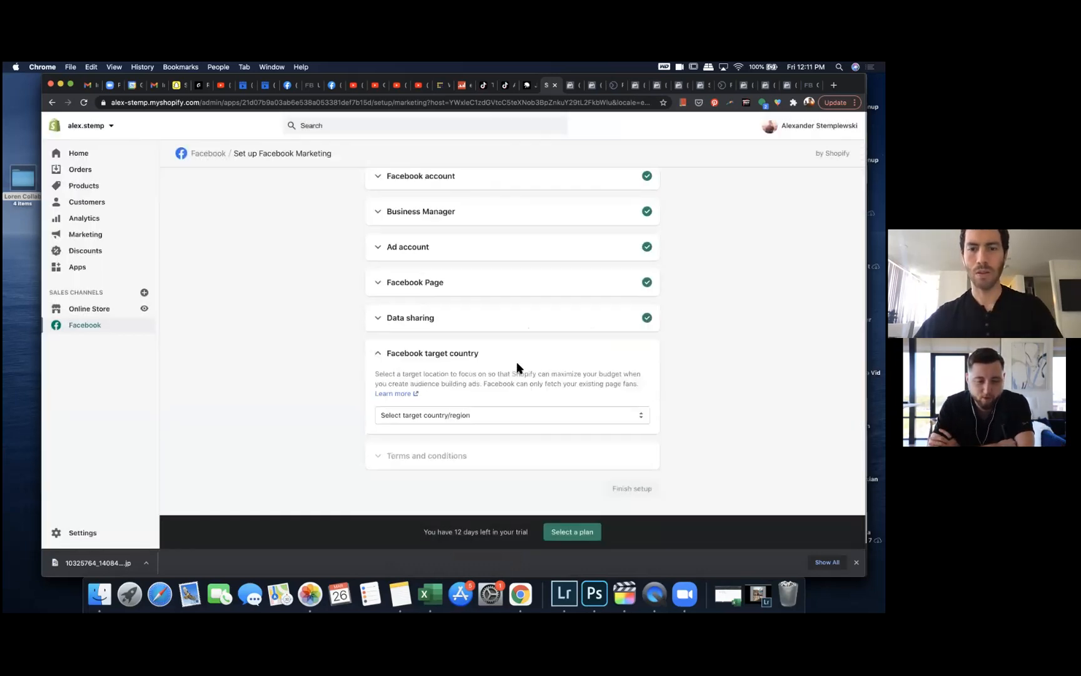
{"action": "left_click", "coordinate": [484, 411]}
{"action": "type", "text": "un"}
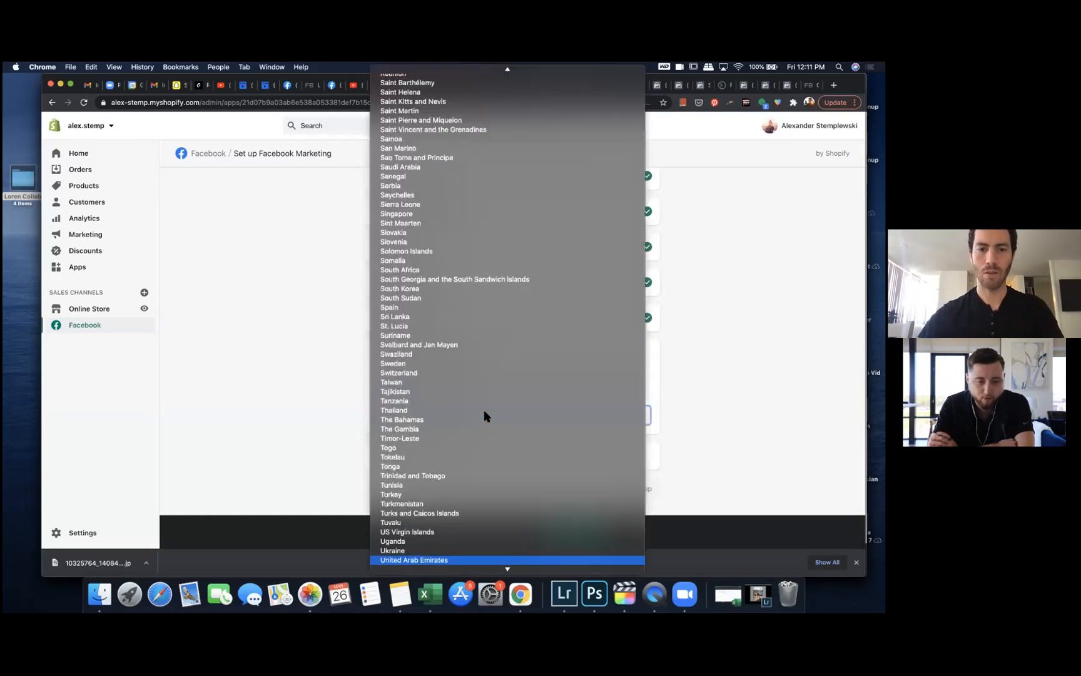
{"action": "scroll", "coordinate": [484, 416], "scroll_direction": "down", "scroll_amount": 2}
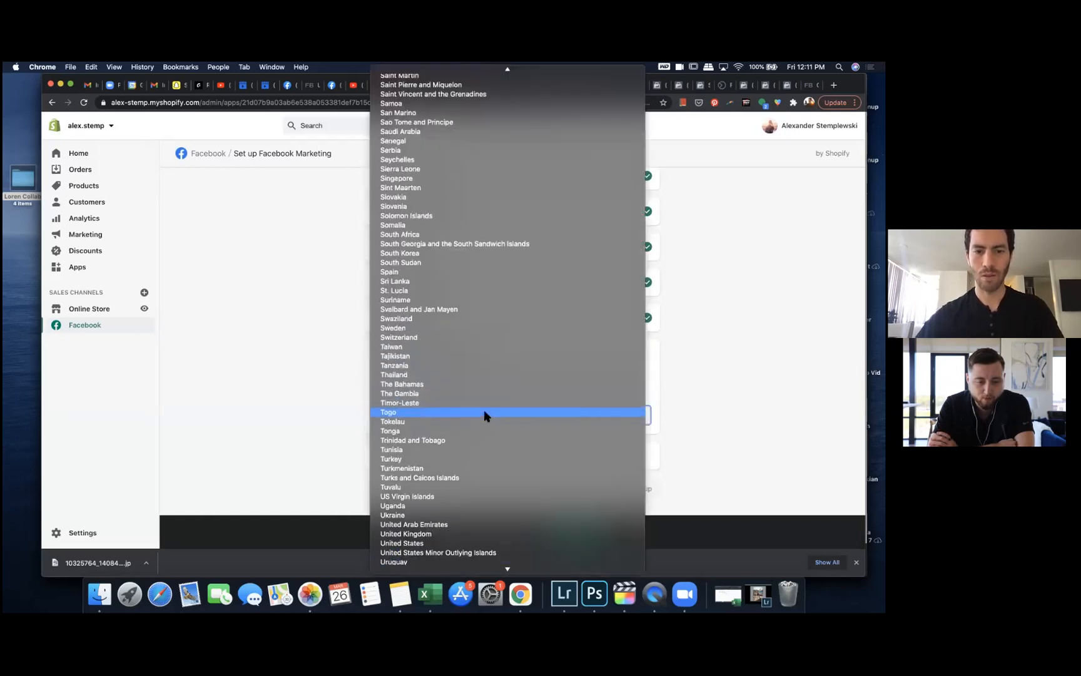
{"action": "left_click", "coordinate": [448, 541]}
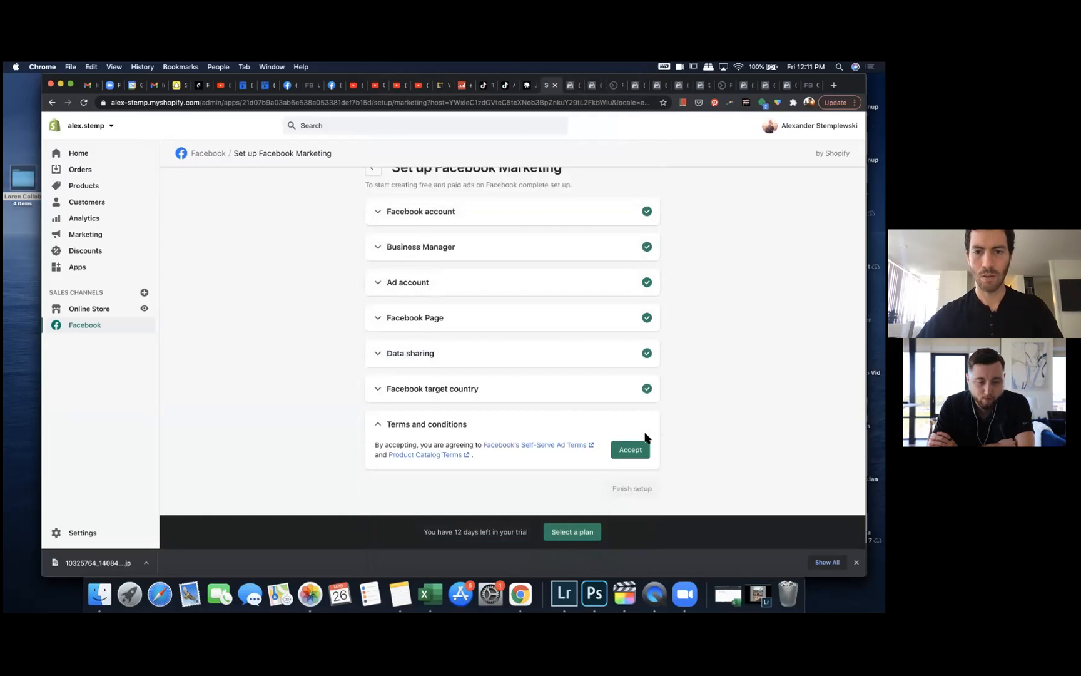
Step: Accept the Self-Serve Ad and Product Catalog terms, finish the Facebook Marketing setup, and dismiss the product availability dialog
{"action": "left_click", "coordinate": [629, 450]}
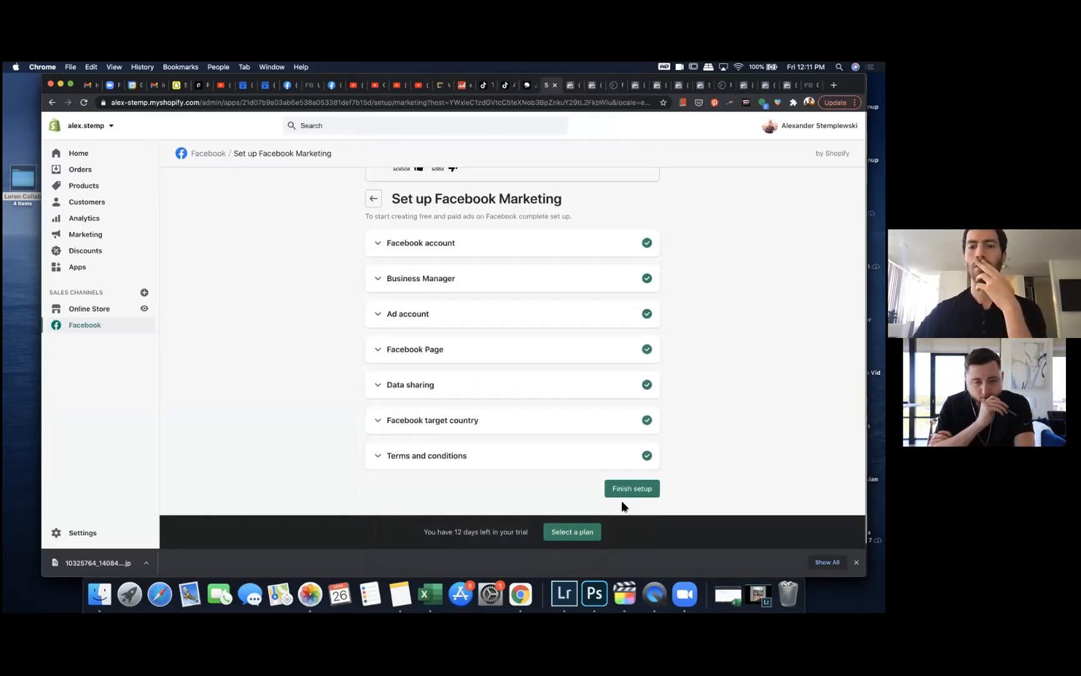
{"action": "left_click", "coordinate": [630, 487]}
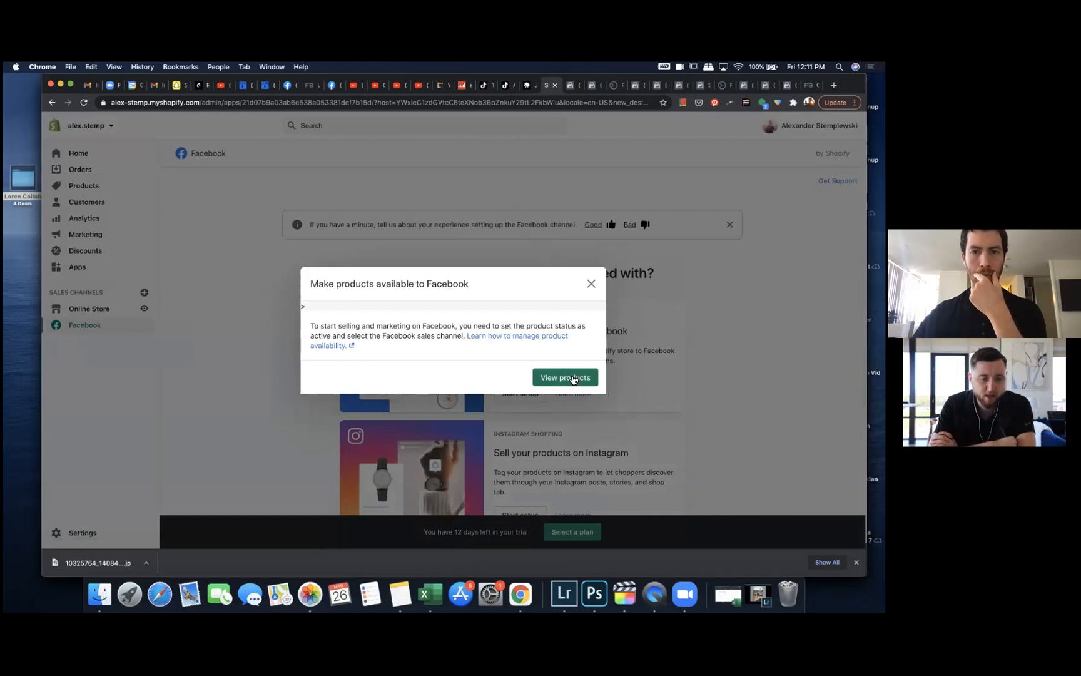
{"action": "left_click", "coordinate": [590, 284]}
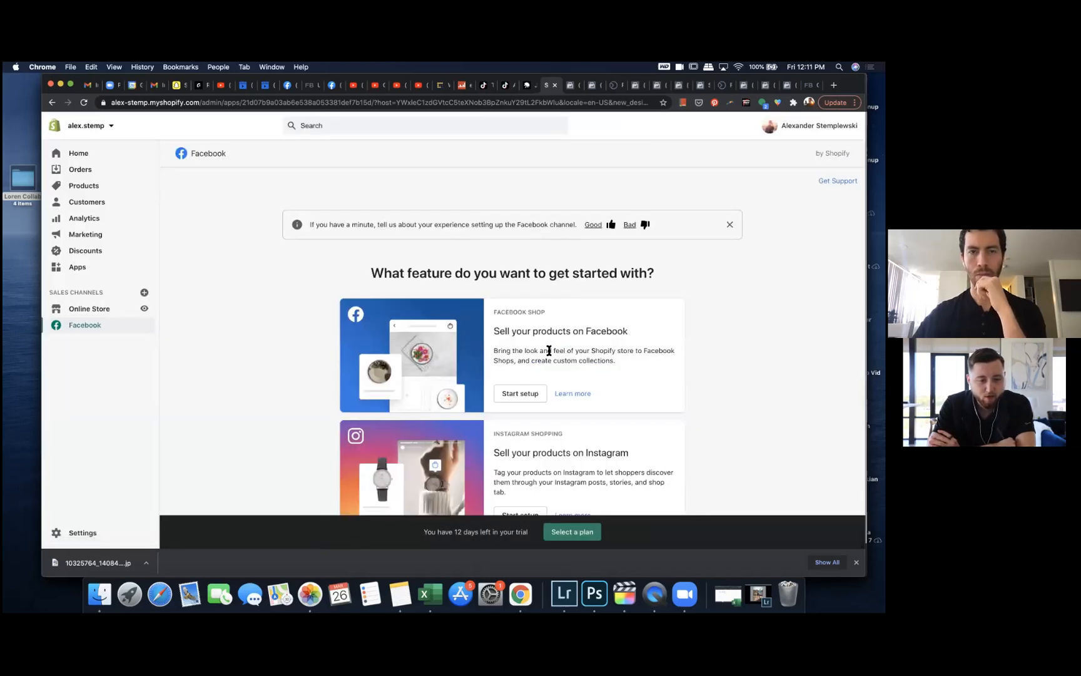
Step: Open the store's General settings and review the store details, address and formats
{"action": "scroll", "coordinate": [548, 350], "scroll_direction": "down", "scroll_amount": 1}
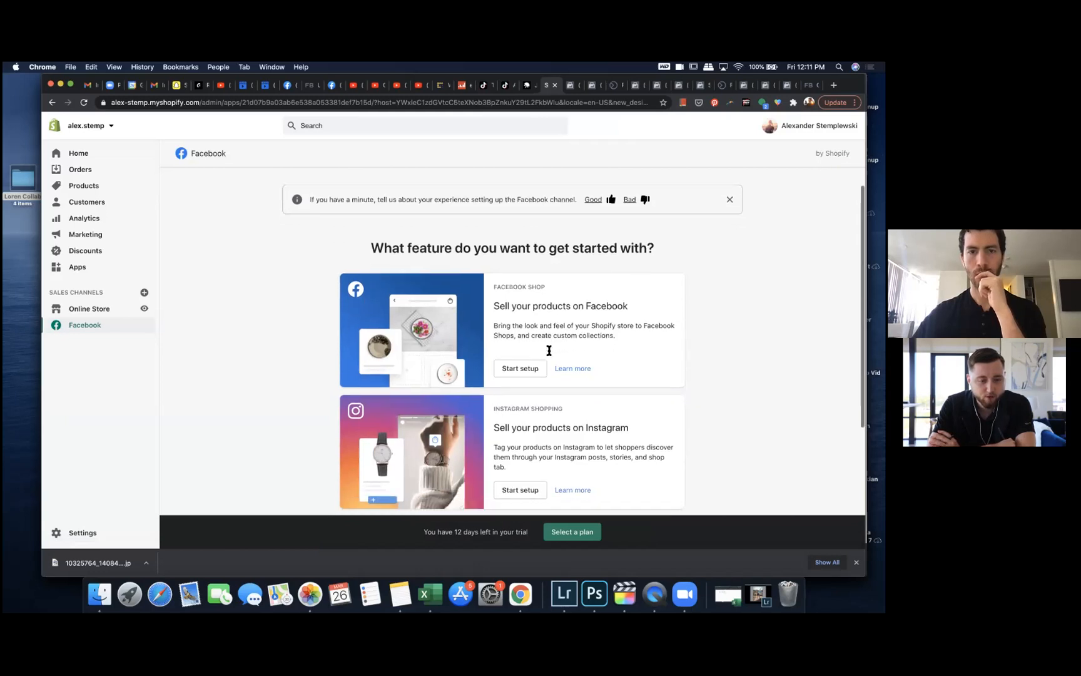
{"action": "scroll", "coordinate": [548, 350], "scroll_direction": "down", "scroll_amount": 2}
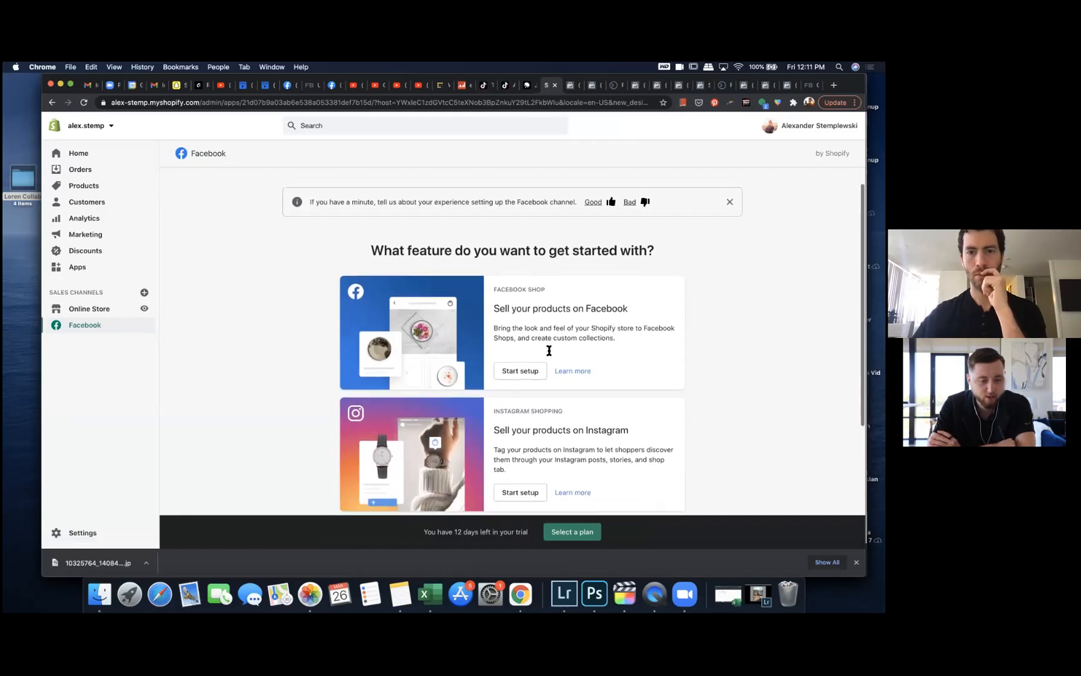
{"action": "scroll", "coordinate": [548, 345], "scroll_direction": "up", "scroll_amount": 2}
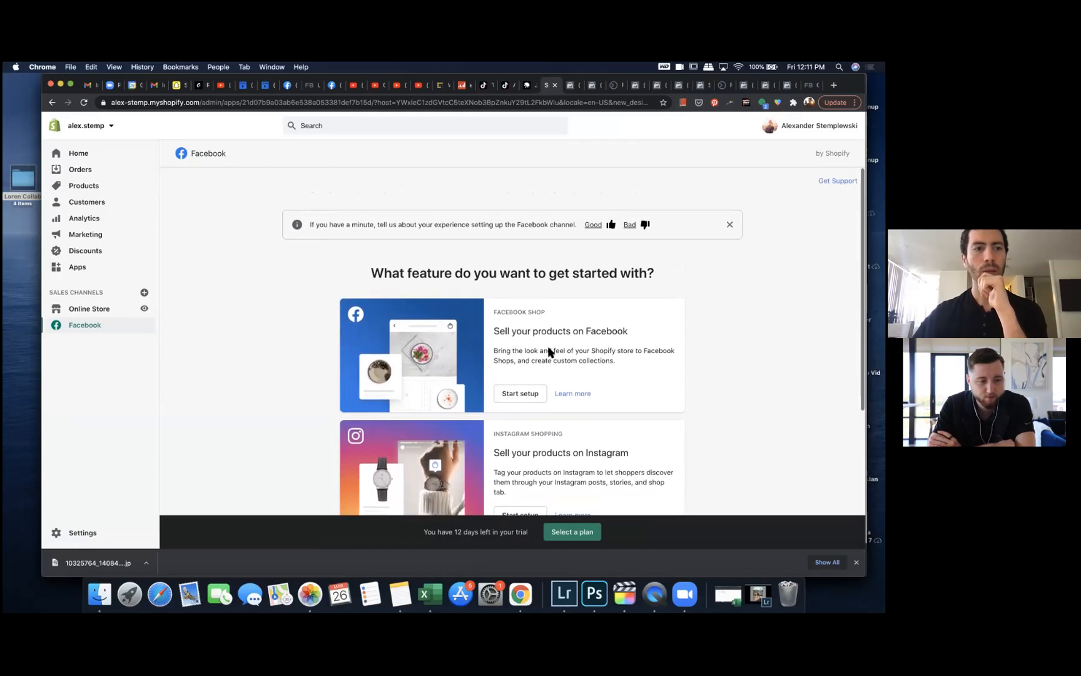
{"action": "left_click", "coordinate": [83, 533]}
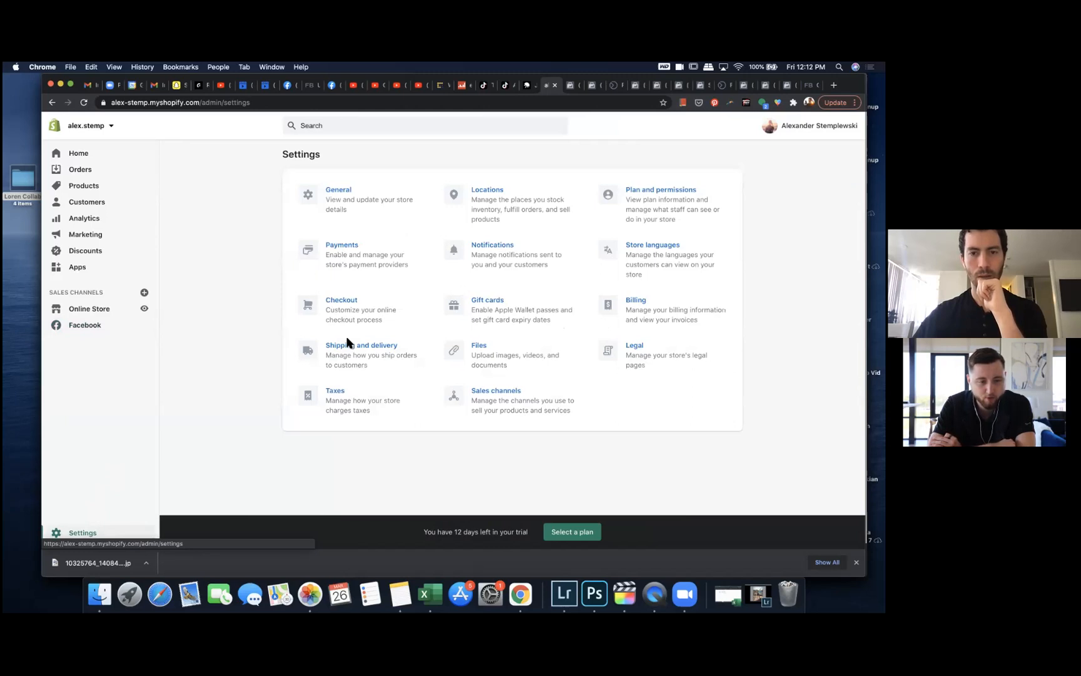
{"action": "left_click", "coordinate": [342, 190]}
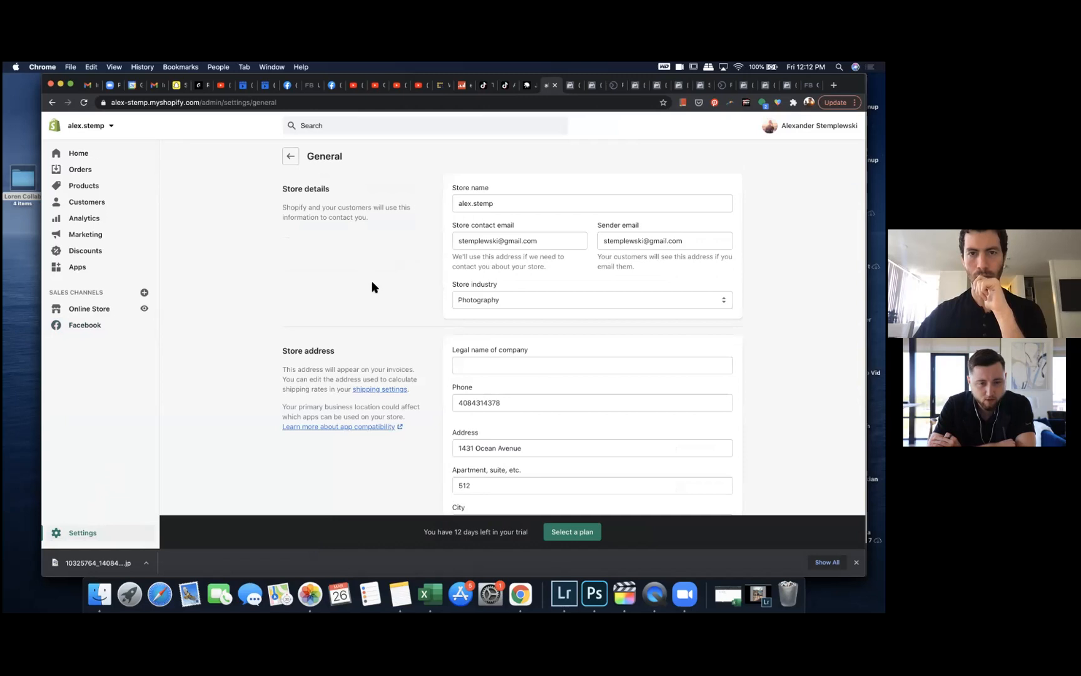
{"action": "scroll", "coordinate": [415, 316], "scroll_direction": "down", "scroll_amount": 10}
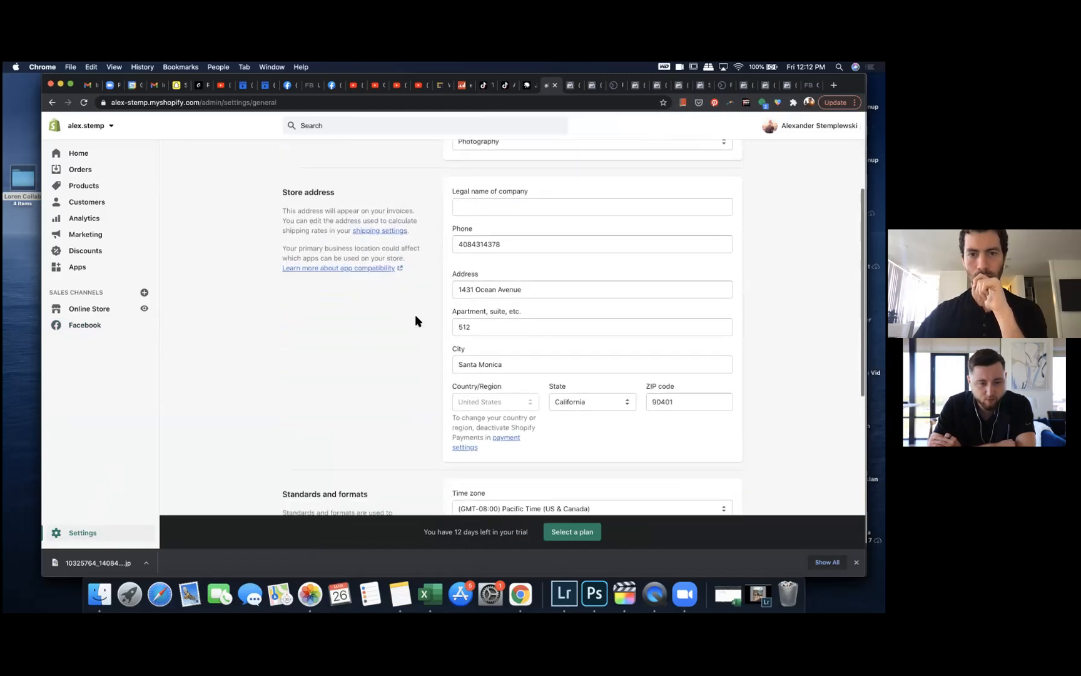
{"action": "scroll", "coordinate": [415, 319], "scroll_direction": "down", "scroll_amount": 5}
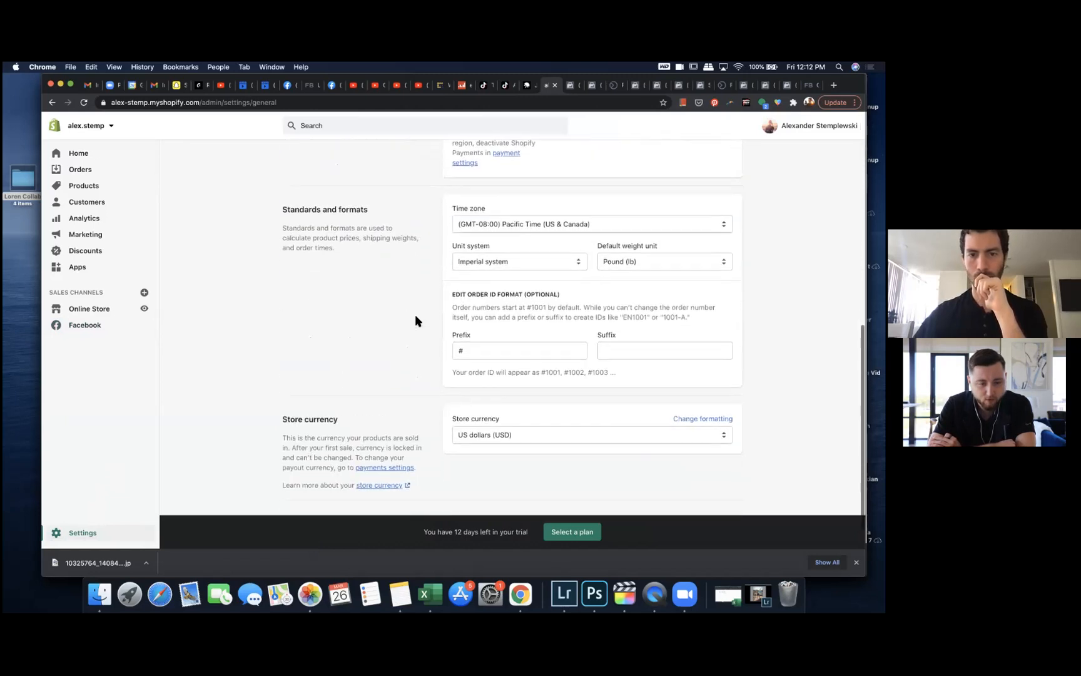
{"action": "scroll", "coordinate": [416, 317], "scroll_direction": "up", "scroll_amount": 15}
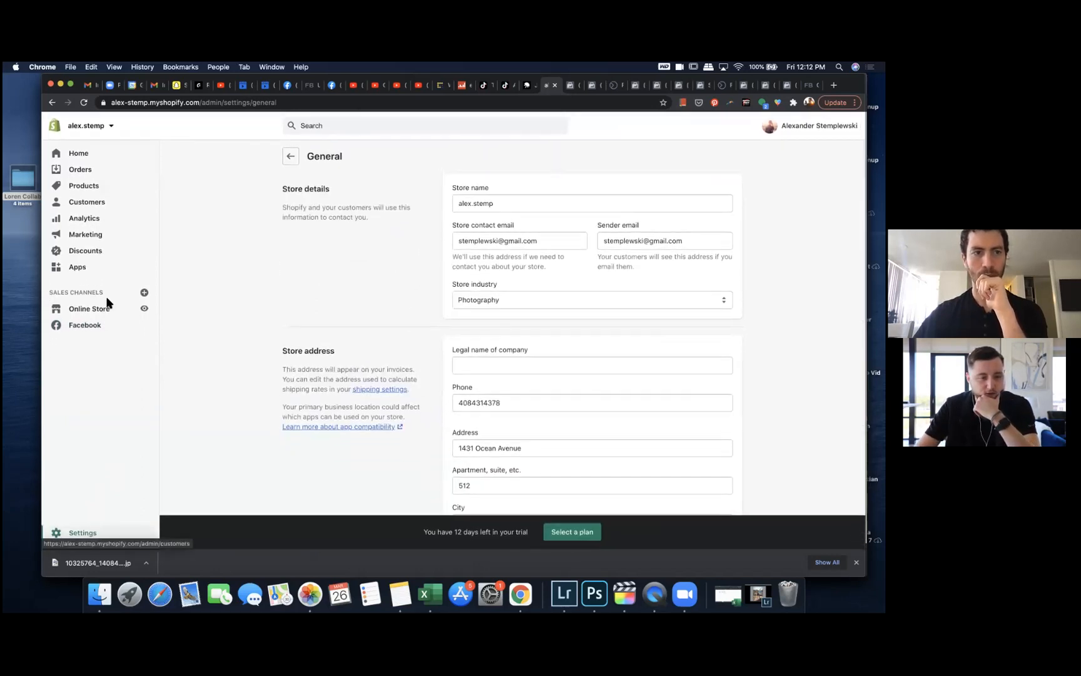
Step: Reopen the Facebook sales channel and browse its feature options
{"action": "left_click", "coordinate": [93, 330]}
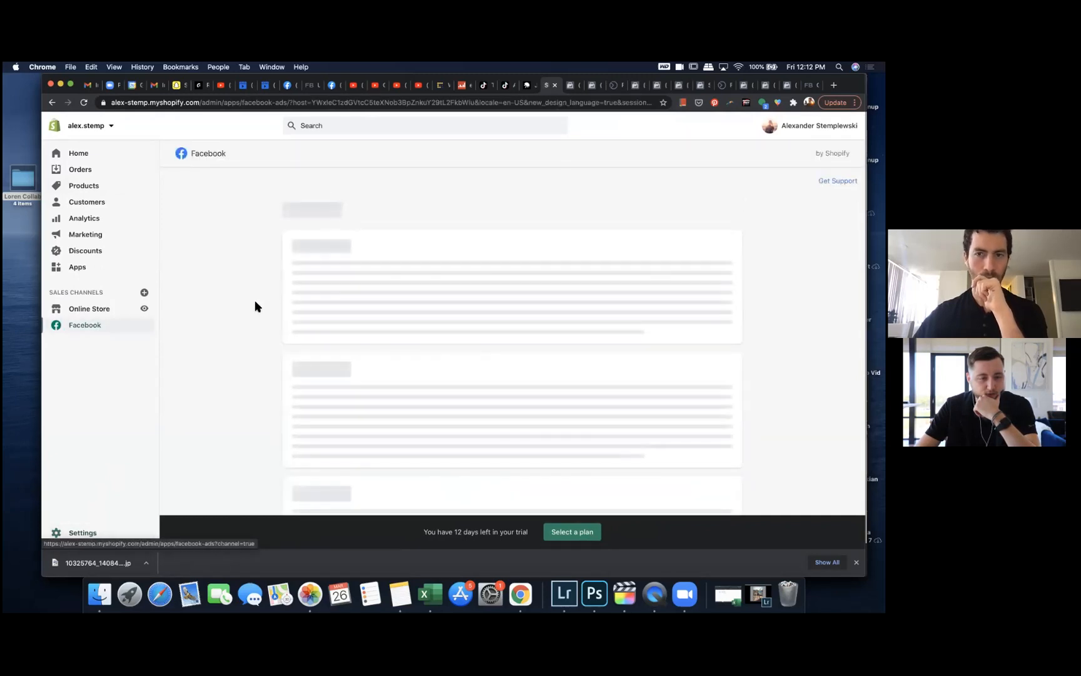
{"action": "scroll", "coordinate": [255, 306], "scroll_direction": "down", "scroll_amount": 5}
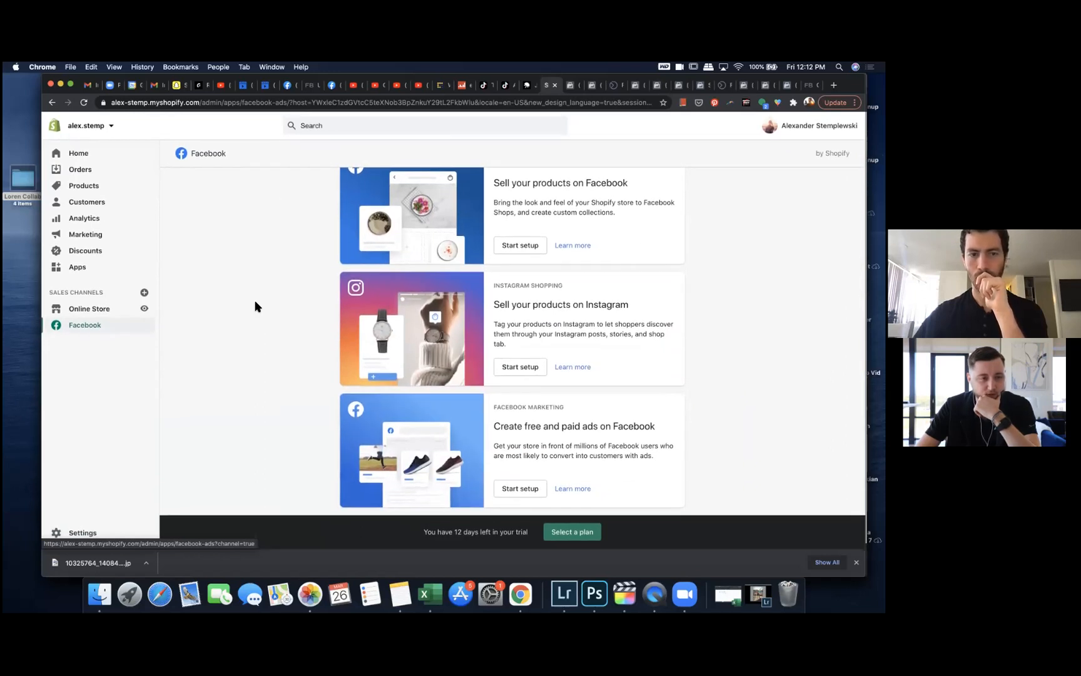
{"action": "scroll", "coordinate": [255, 306], "scroll_direction": "up", "scroll_amount": 3}
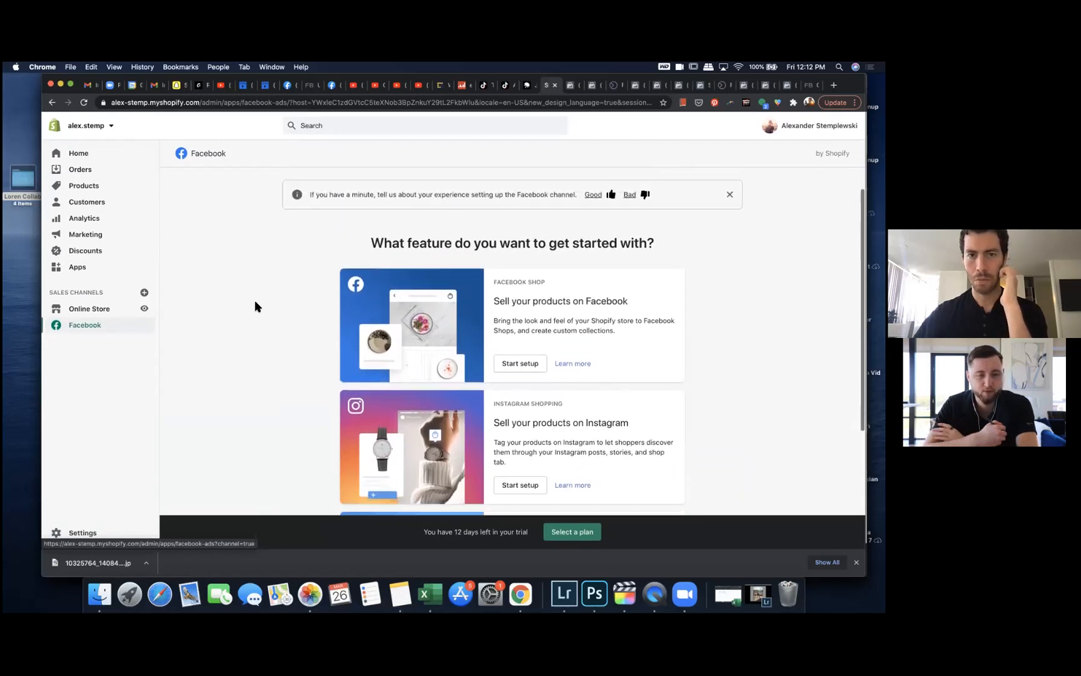
{"action": "scroll", "coordinate": [255, 306], "scroll_direction": "up", "scroll_amount": 1}
Step: Search the admin for facebook pixel and open the Facebook Pixel setup from Online Store preferences
{"action": "left_click", "coordinate": [322, 125]}
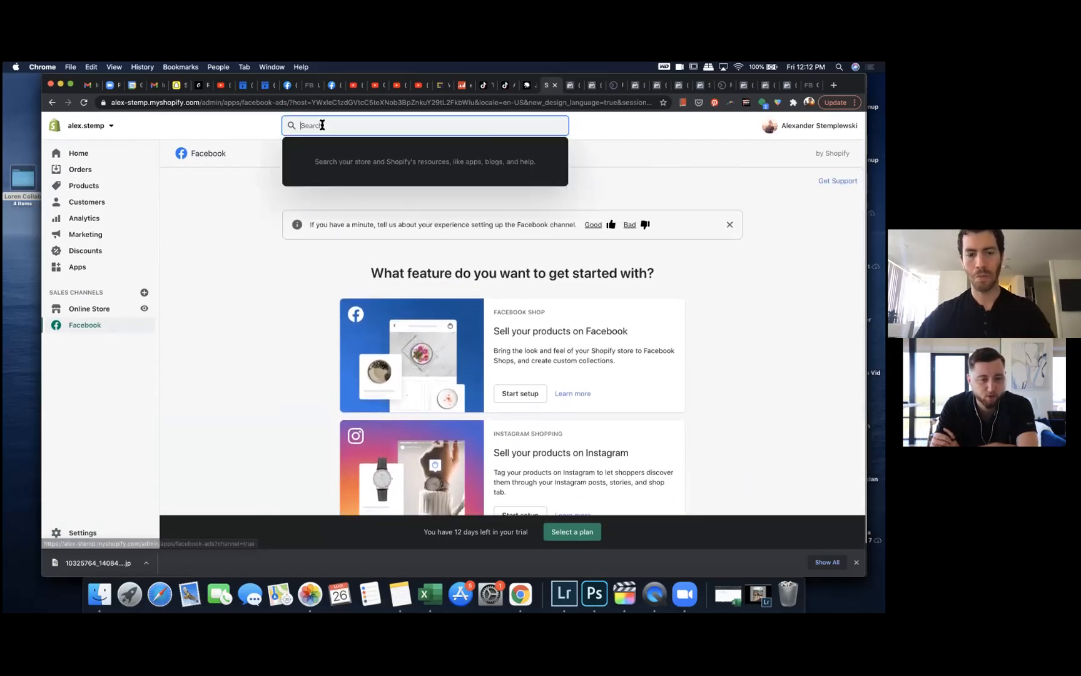
{"action": "type", "text": "facebook pixel"}
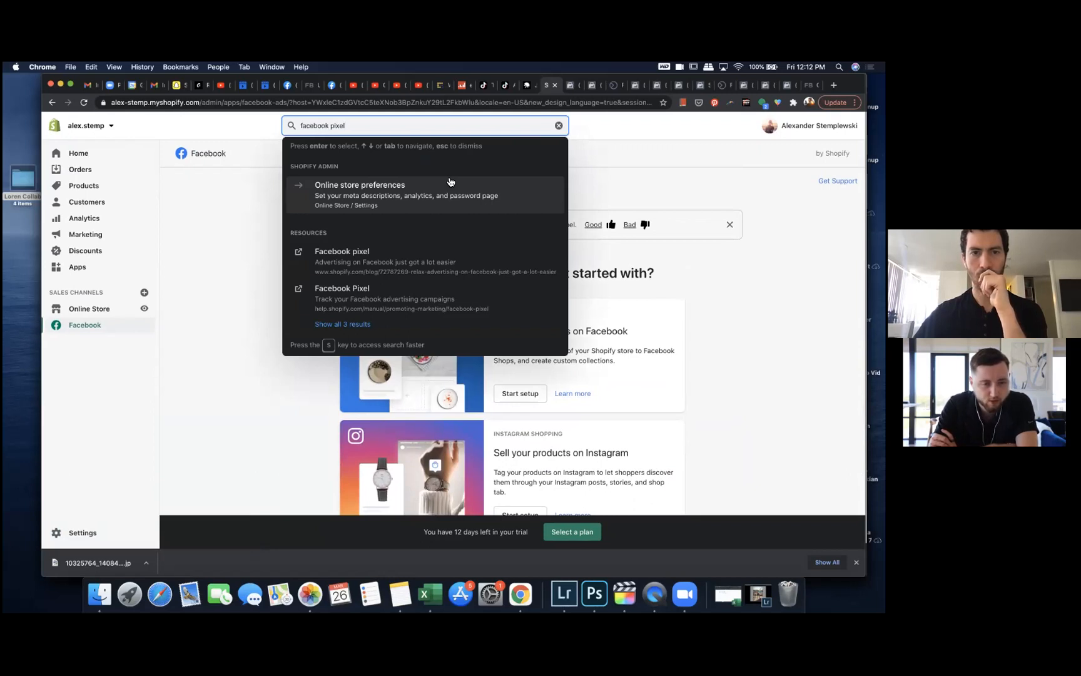
{"action": "left_click", "coordinate": [404, 190]}
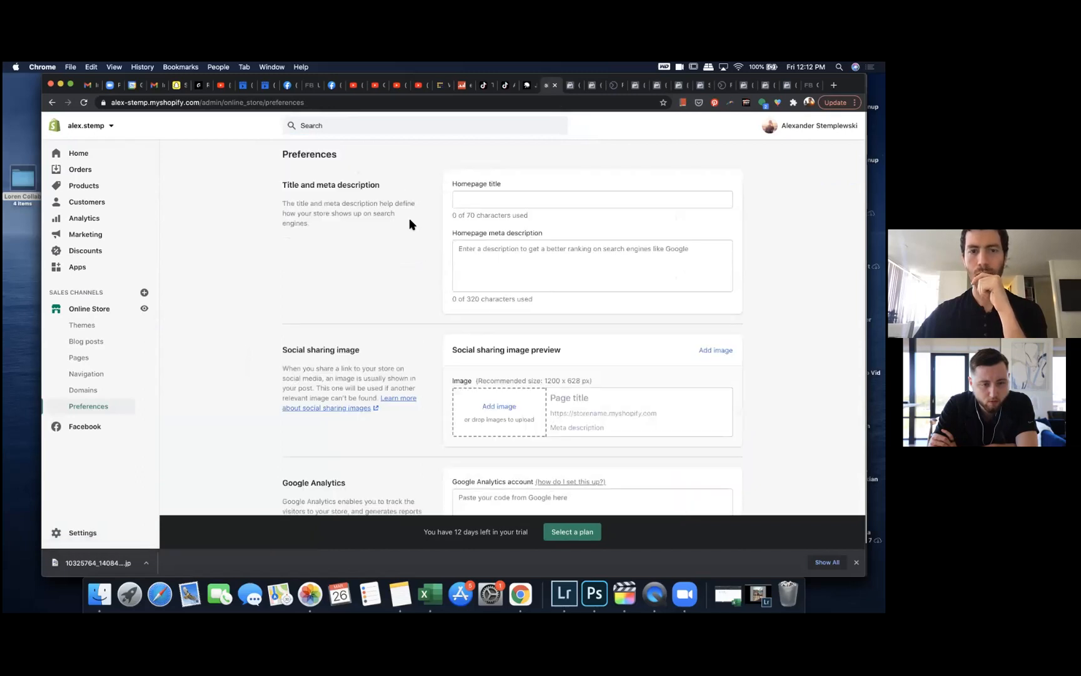
{"action": "scroll", "coordinate": [422, 304], "scroll_direction": "down", "scroll_amount": 10}
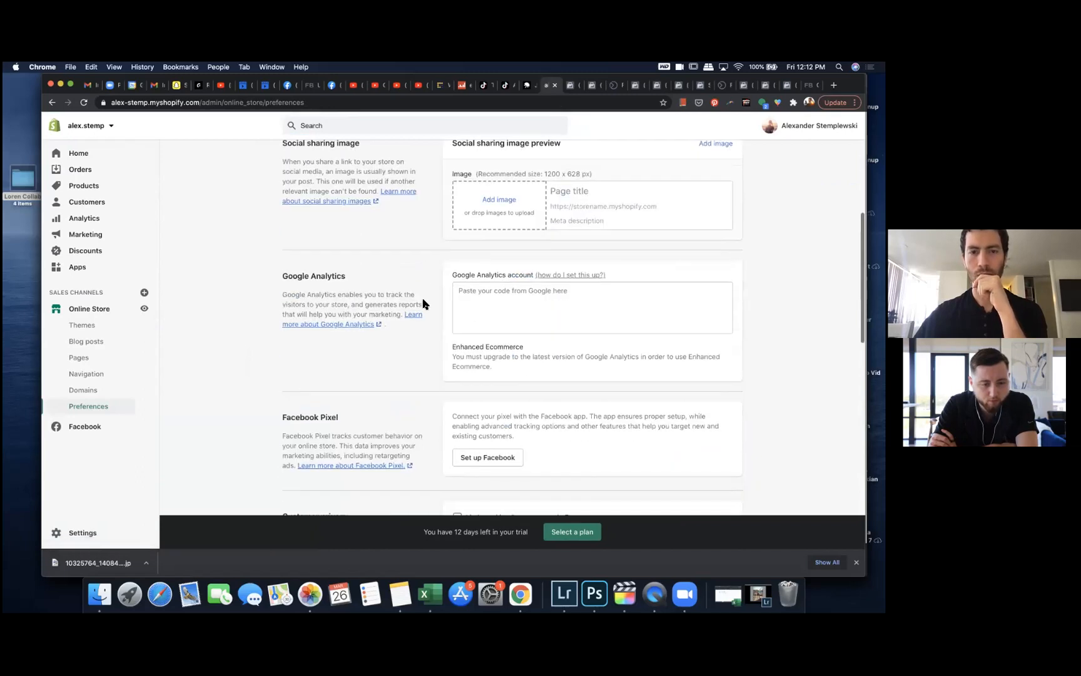
{"action": "left_click", "coordinate": [487, 342]}
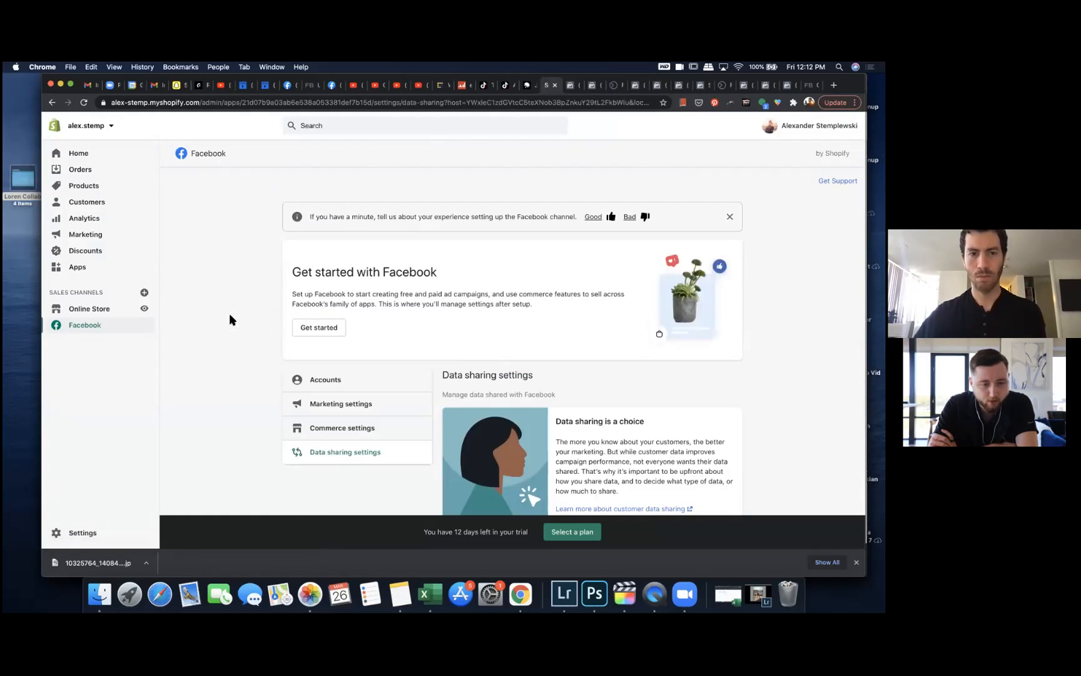
Step: Review the Facebook channel's data sharing, accounts, marketing and commerce settings
{"action": "scroll", "coordinate": [230, 314], "scroll_direction": "down", "scroll_amount": 5}
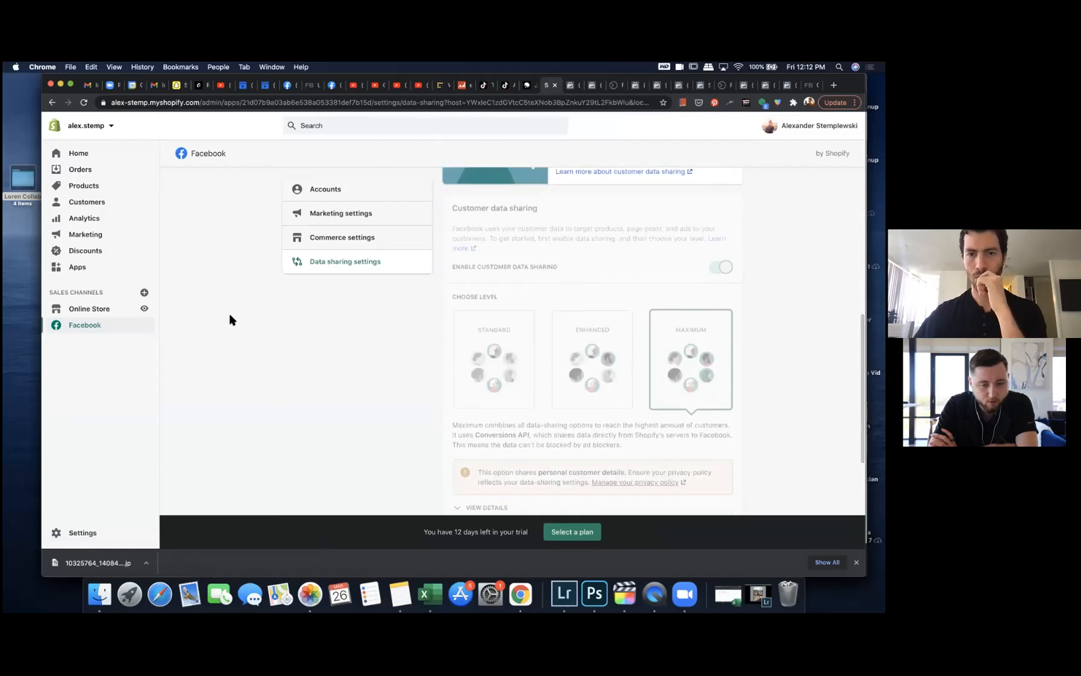
{"action": "scroll", "coordinate": [230, 314], "scroll_direction": "down", "scroll_amount": 2}
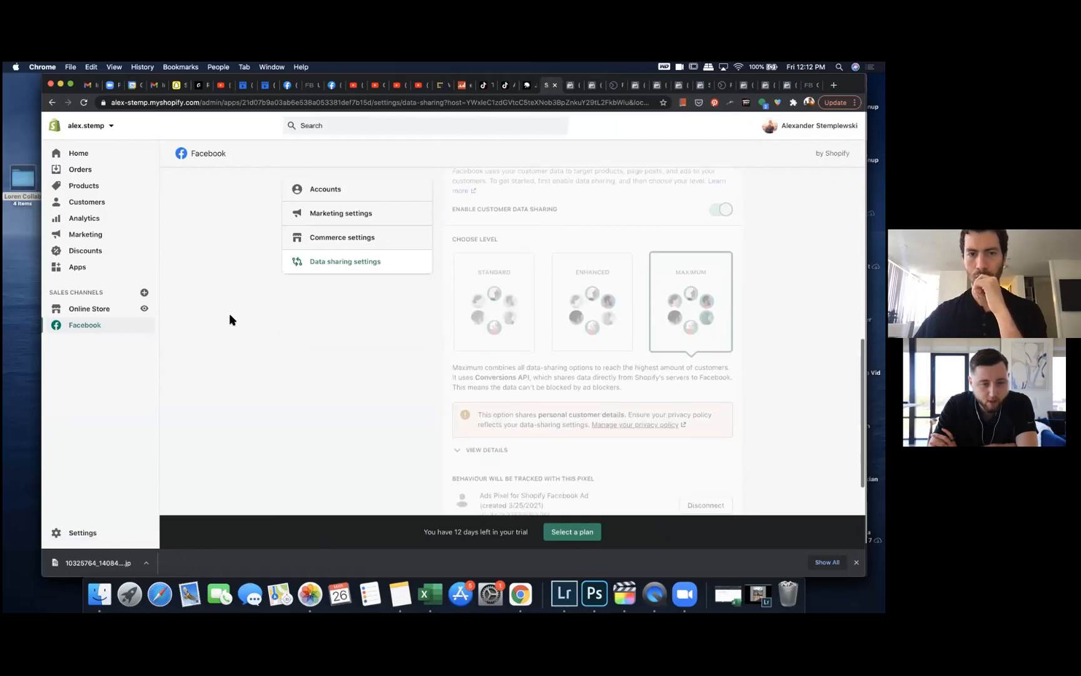
{"action": "left_click", "coordinate": [314, 190]}
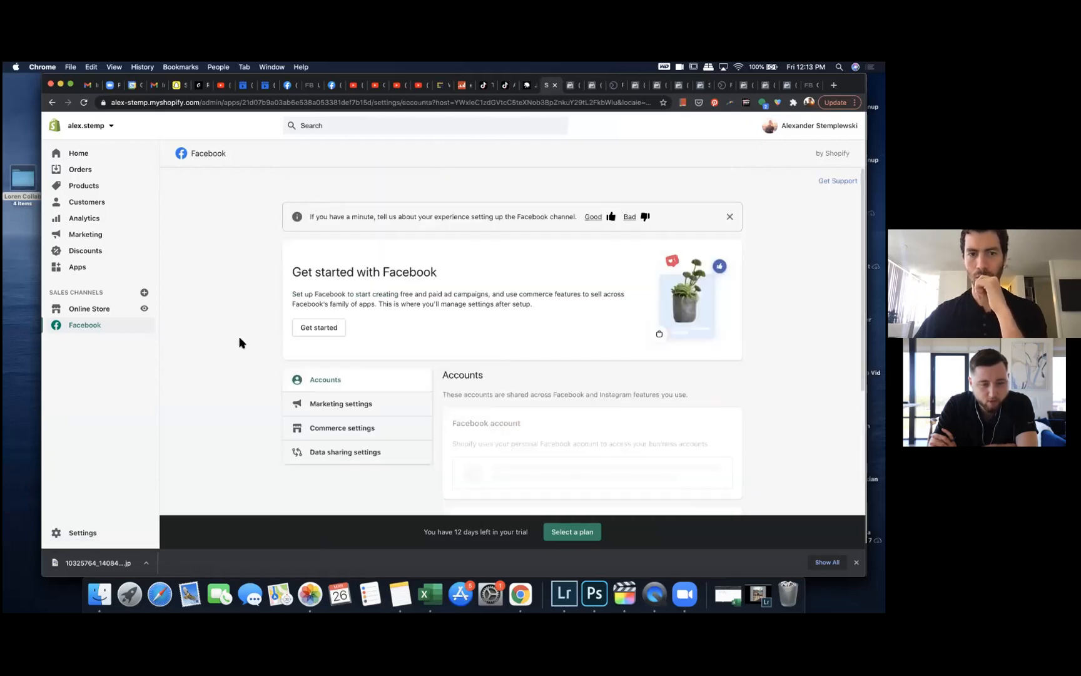
{"action": "scroll", "coordinate": [240, 344], "scroll_direction": "down", "scroll_amount": 3}
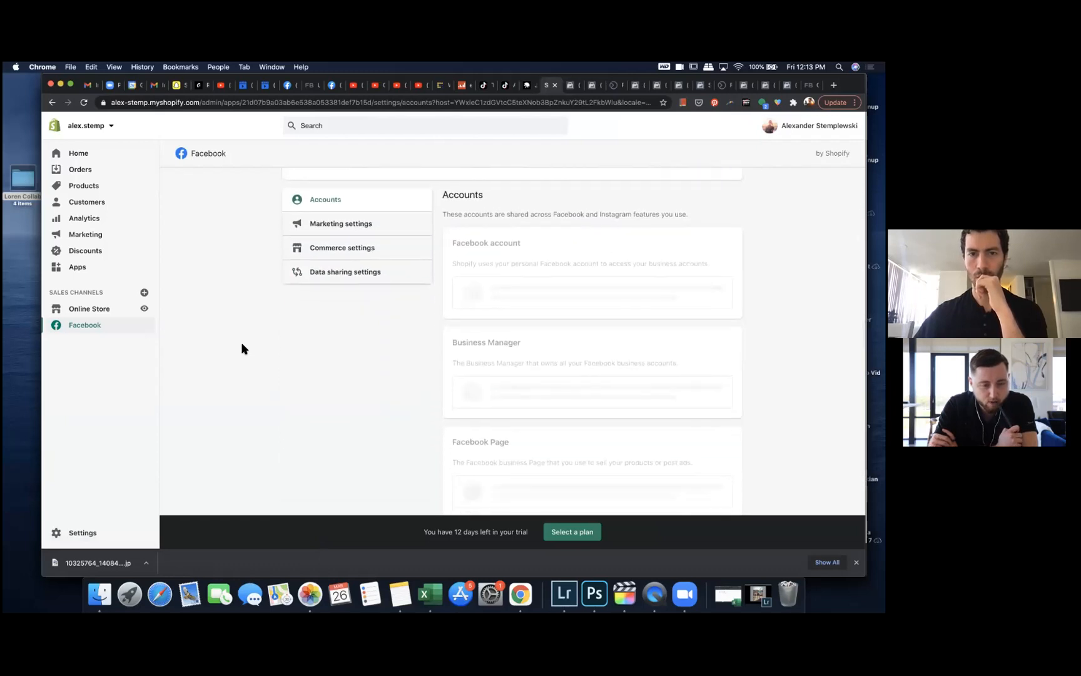
{"action": "scroll", "coordinate": [242, 349], "scroll_direction": "up", "scroll_amount": 5}
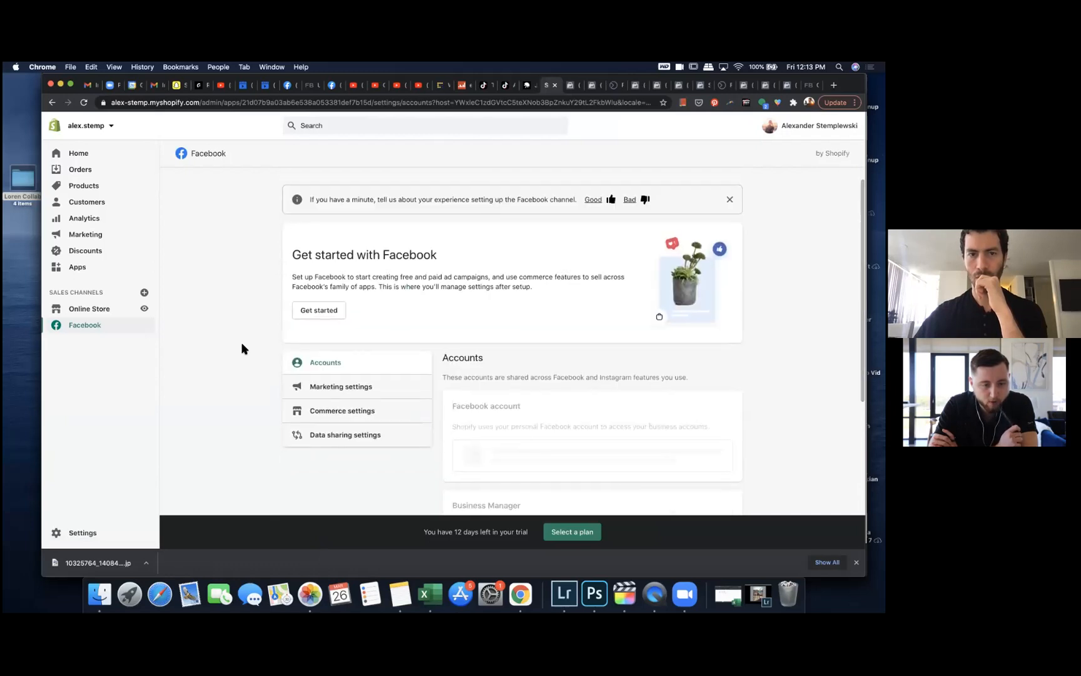
{"action": "scroll", "coordinate": [241, 349], "scroll_direction": "down", "scroll_amount": 4}
{"action": "left_click", "coordinate": [340, 260]}
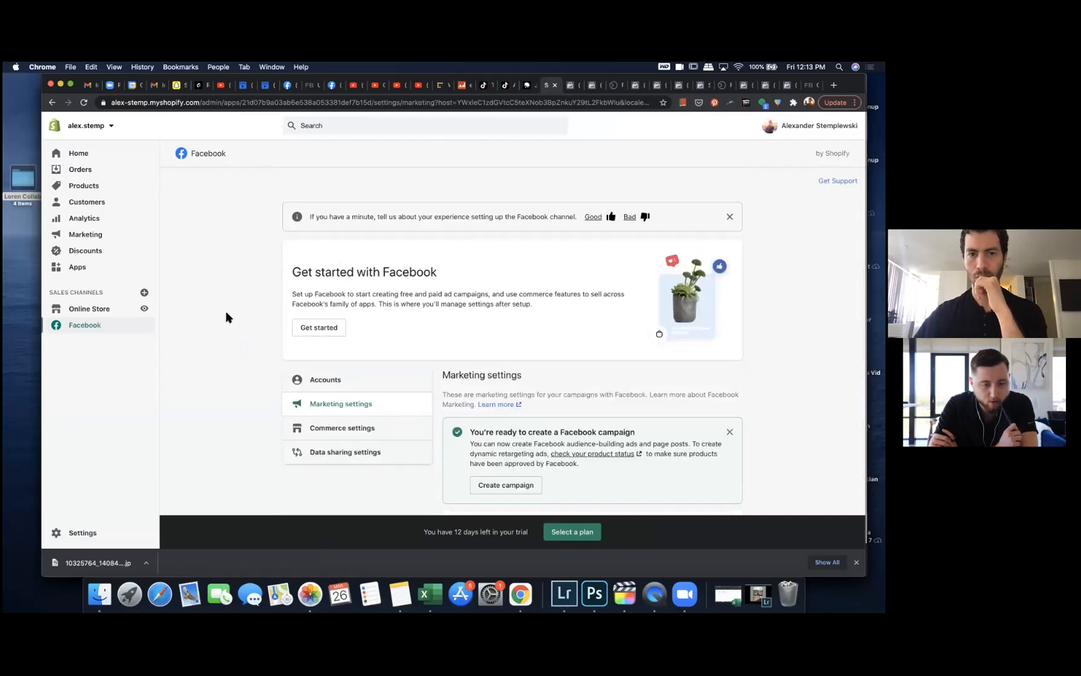
{"action": "scroll", "coordinate": [226, 312], "scroll_direction": "down", "scroll_amount": 5}
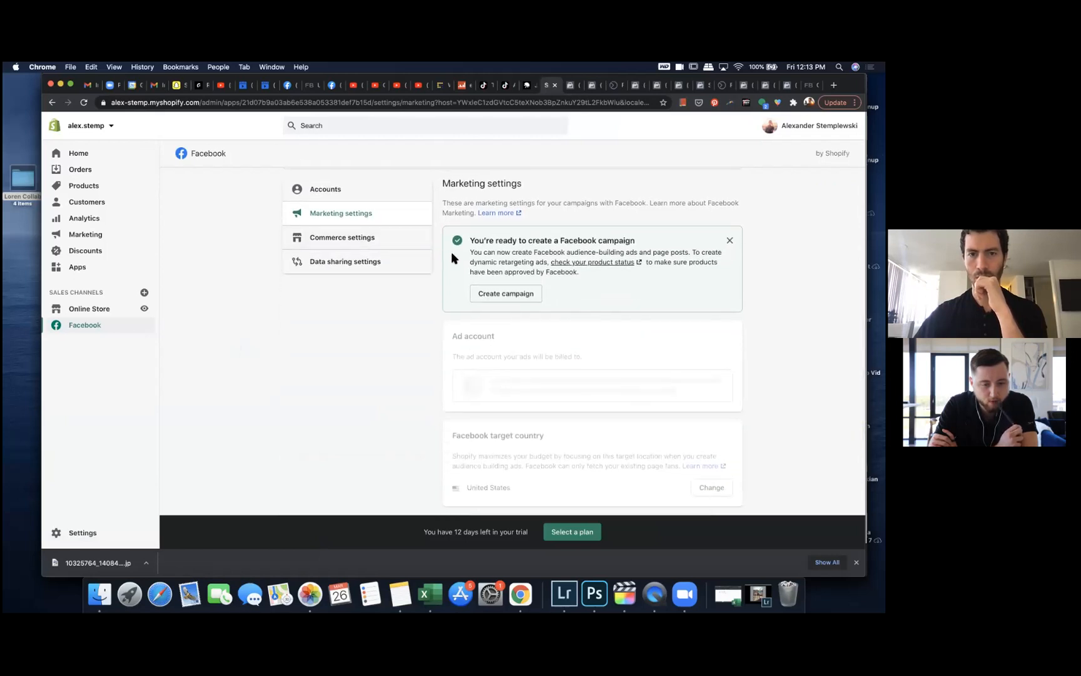
{"action": "left_click", "coordinate": [413, 239]}
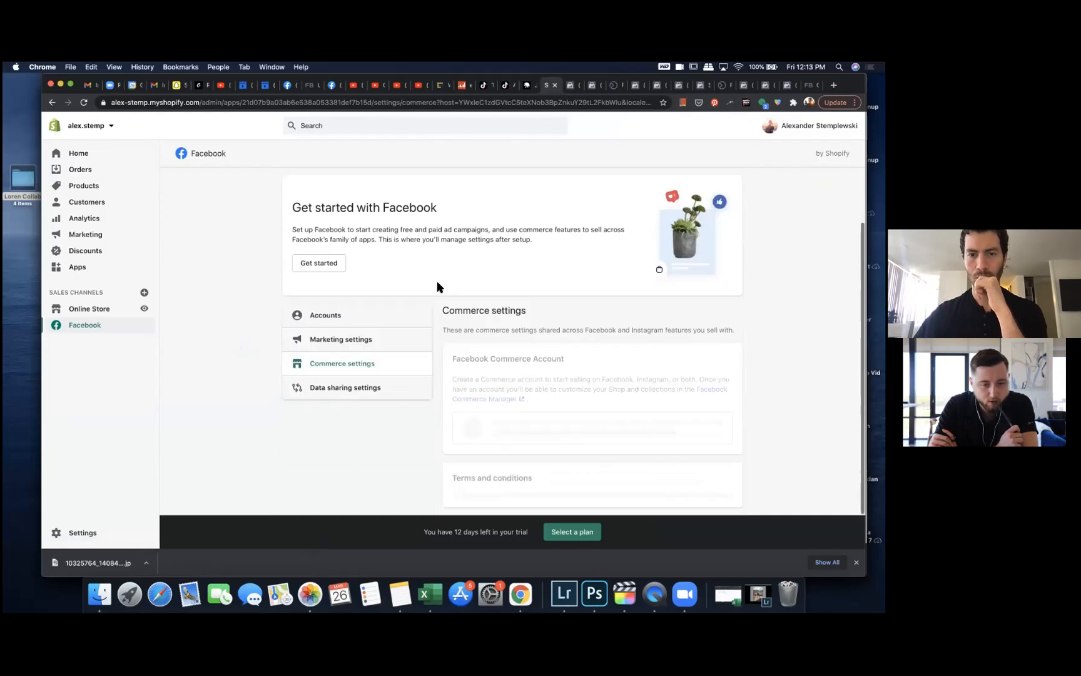
{"action": "left_click", "coordinate": [400, 386]}
{"action": "scroll", "coordinate": [472, 381], "scroll_direction": "down", "scroll_amount": 3}
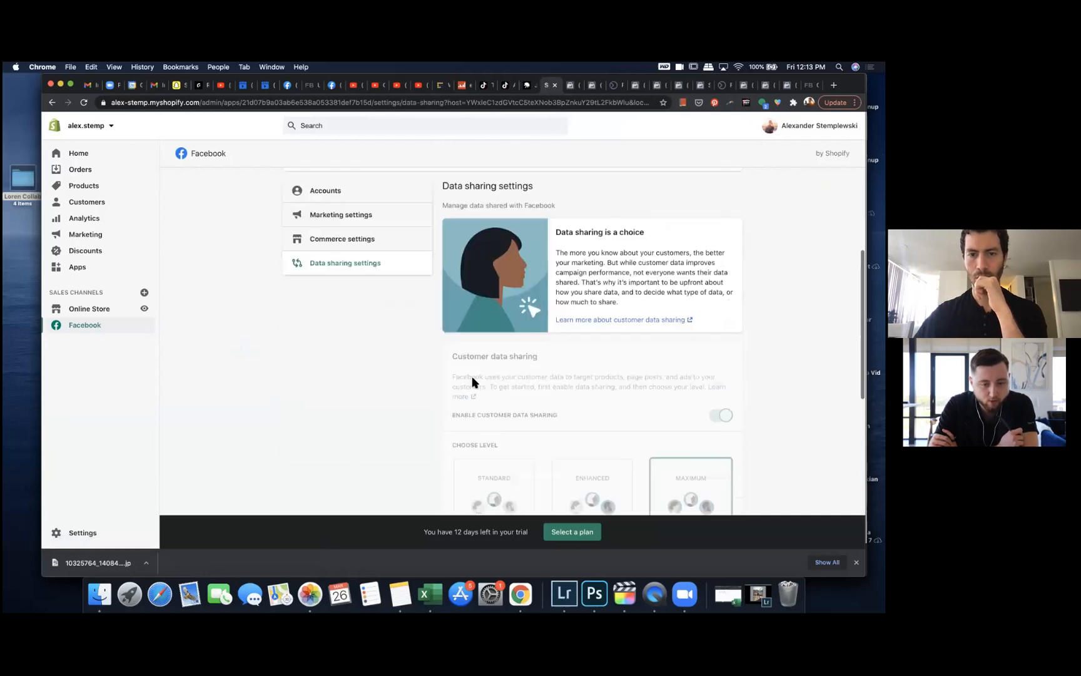
{"action": "scroll", "coordinate": [408, 268], "scroll_direction": "up", "scroll_amount": 2}
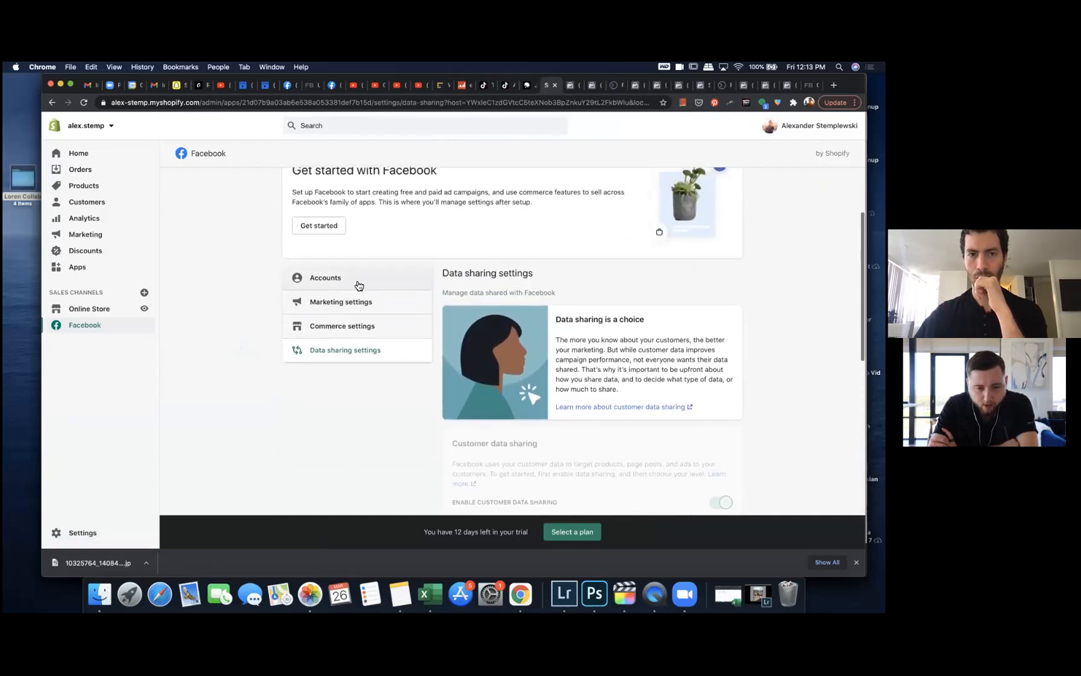
Step: Revisit the Facebook channel's Accounts and Data sharing settings sections
{"action": "left_click", "coordinate": [359, 286]}
{"action": "scroll", "coordinate": [255, 346], "scroll_direction": "down", "scroll_amount": 3}
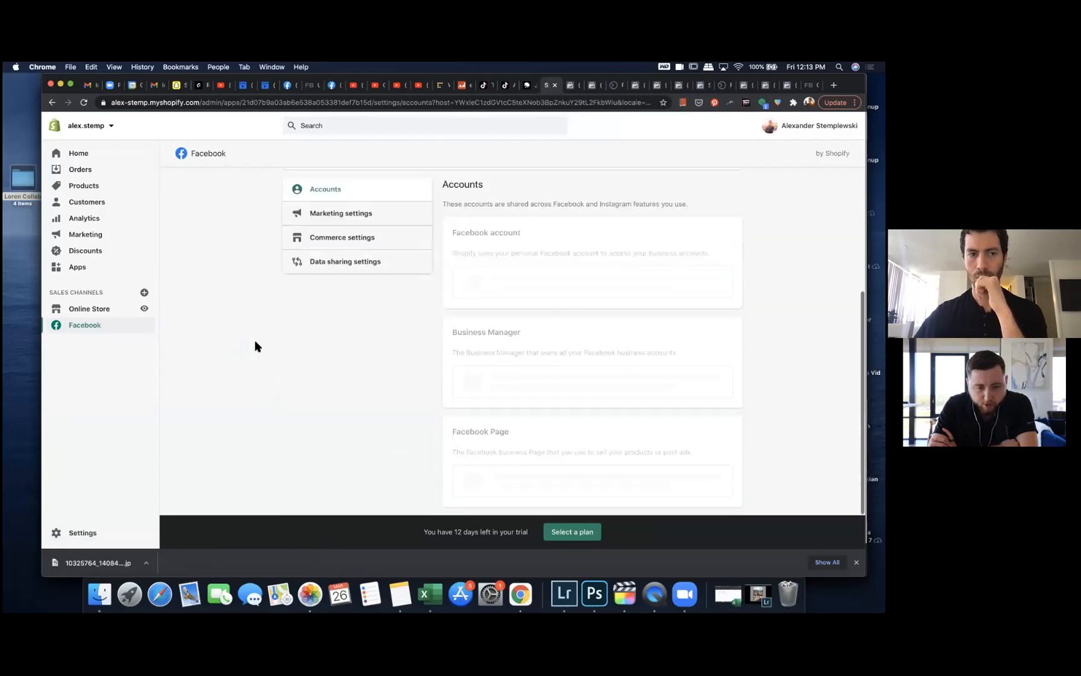
{"action": "left_click", "coordinate": [326, 261]}
{"action": "scroll", "coordinate": [411, 403], "scroll_direction": "down", "scroll_amount": 5}
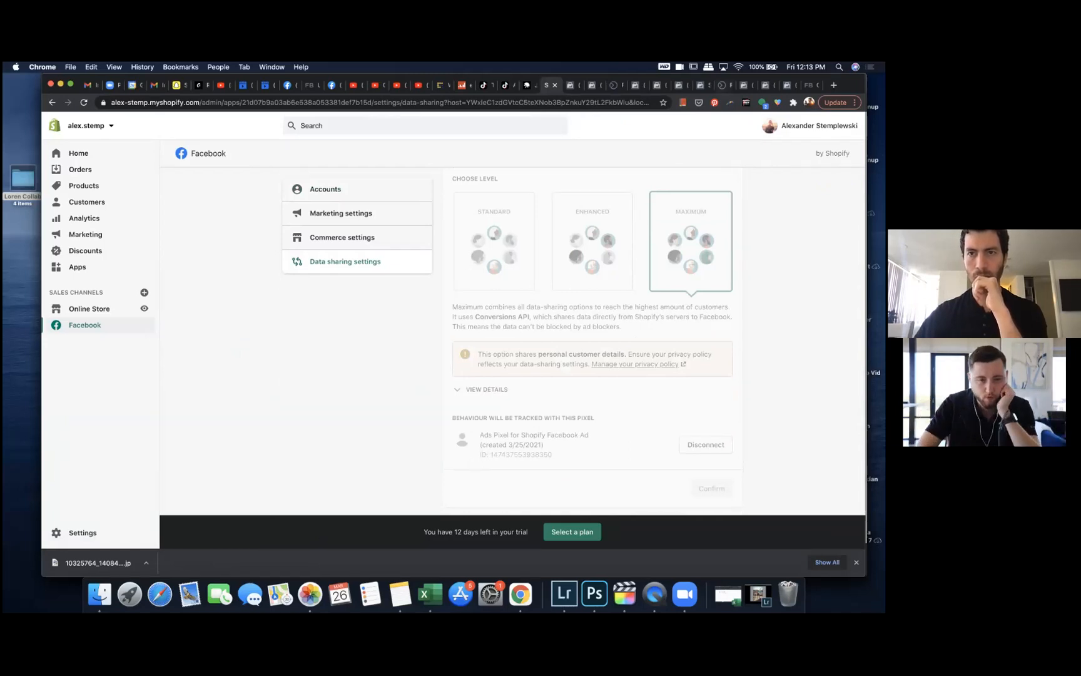
Step: Switch to Facebook Business Settings, open the Pixels list under Data Sources and compare both pixels
{"action": "left_click", "coordinate": [724, 86]}
{"action": "left_click", "coordinate": [744, 85]}
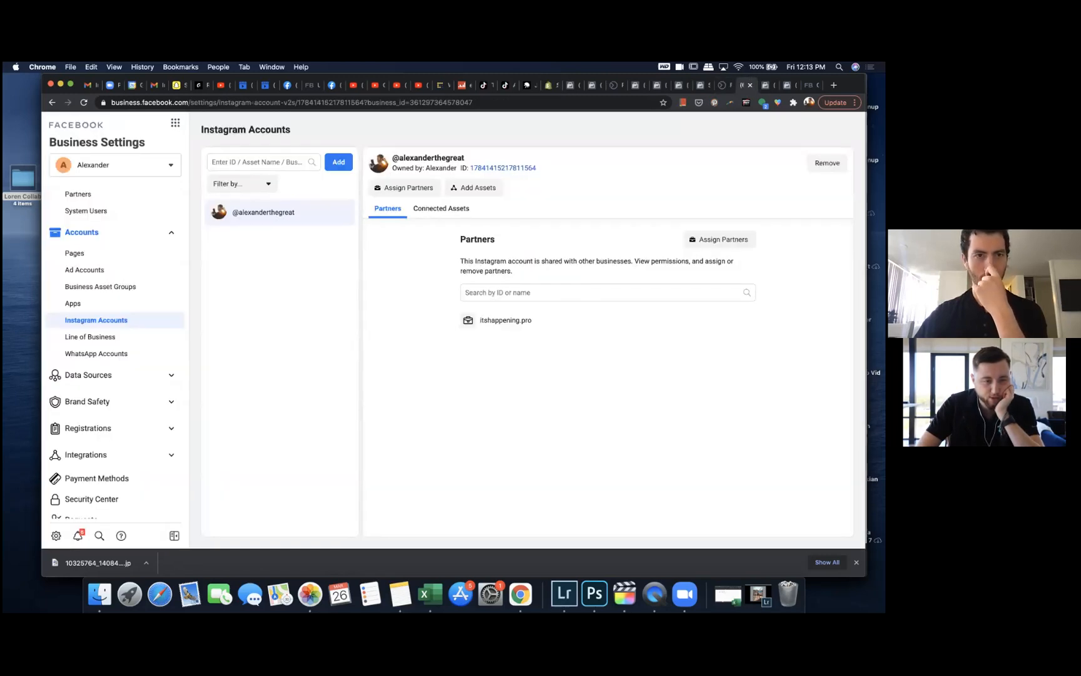
{"action": "left_click", "coordinate": [118, 376]}
{"action": "left_click", "coordinate": [100, 413]}
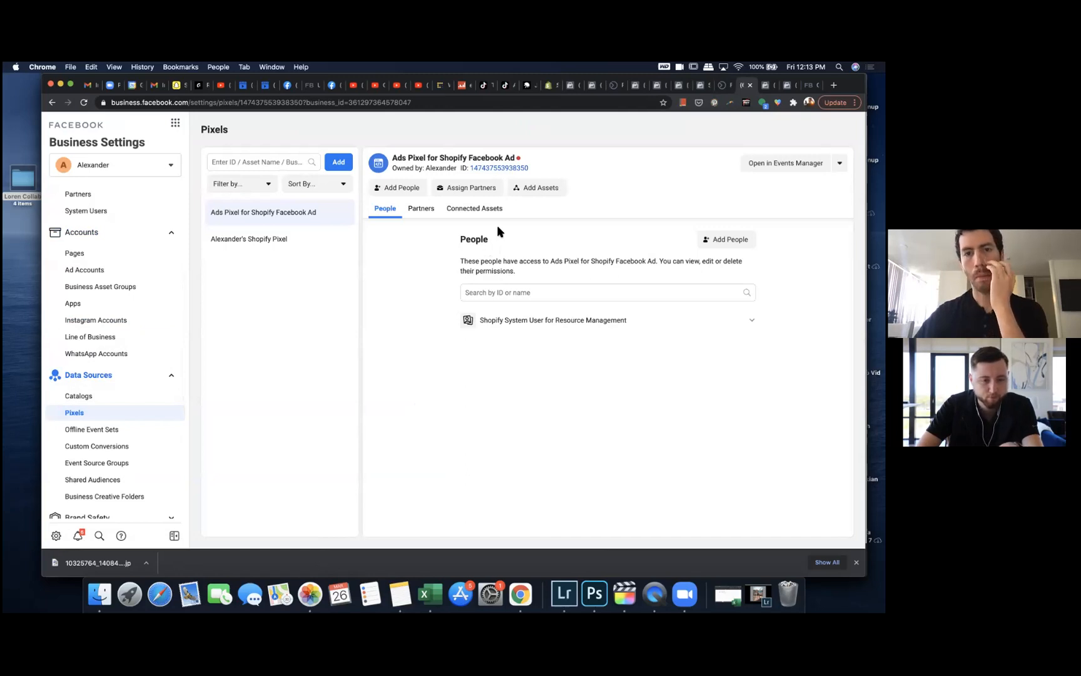
{"action": "left_click", "coordinate": [291, 244]}
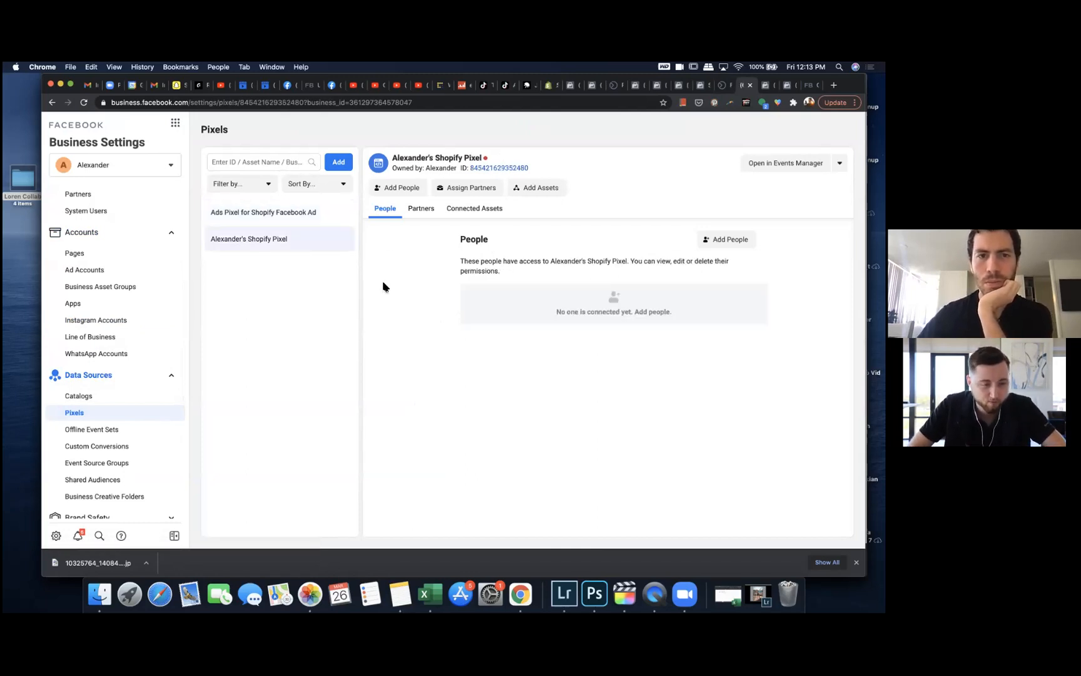
{"action": "left_click", "coordinate": [318, 216]}
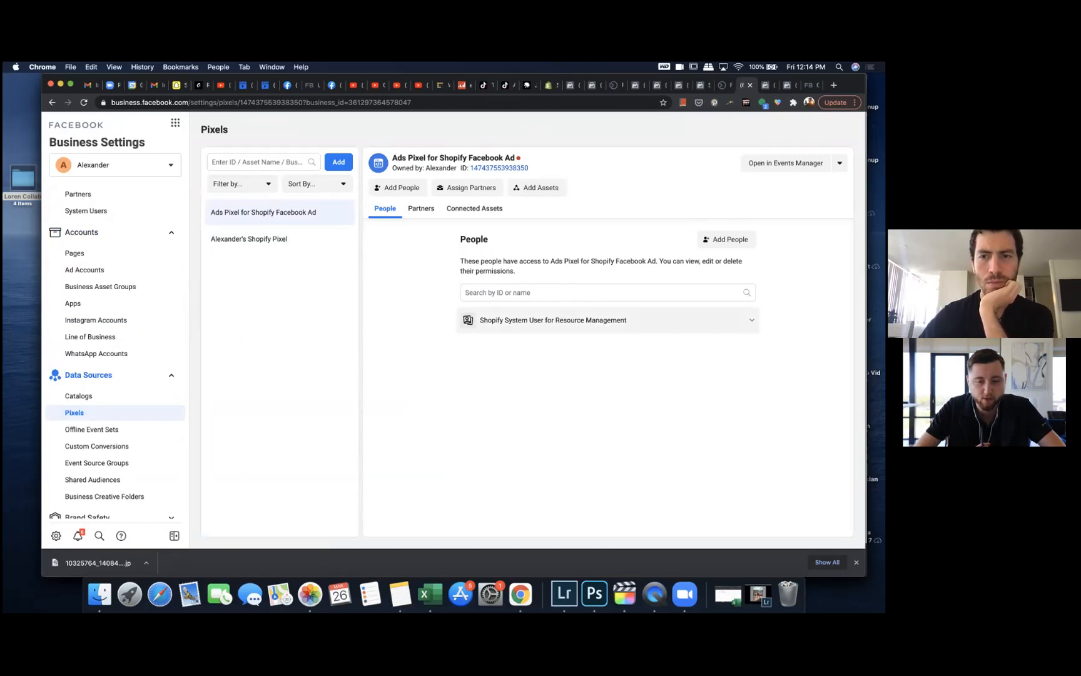
Step: Open the Ads Pixel for Shopify Facebook Ad settings in Events Manager and switch on every Automatic Advanced Matching field
{"action": "left_click", "coordinate": [839, 163]}
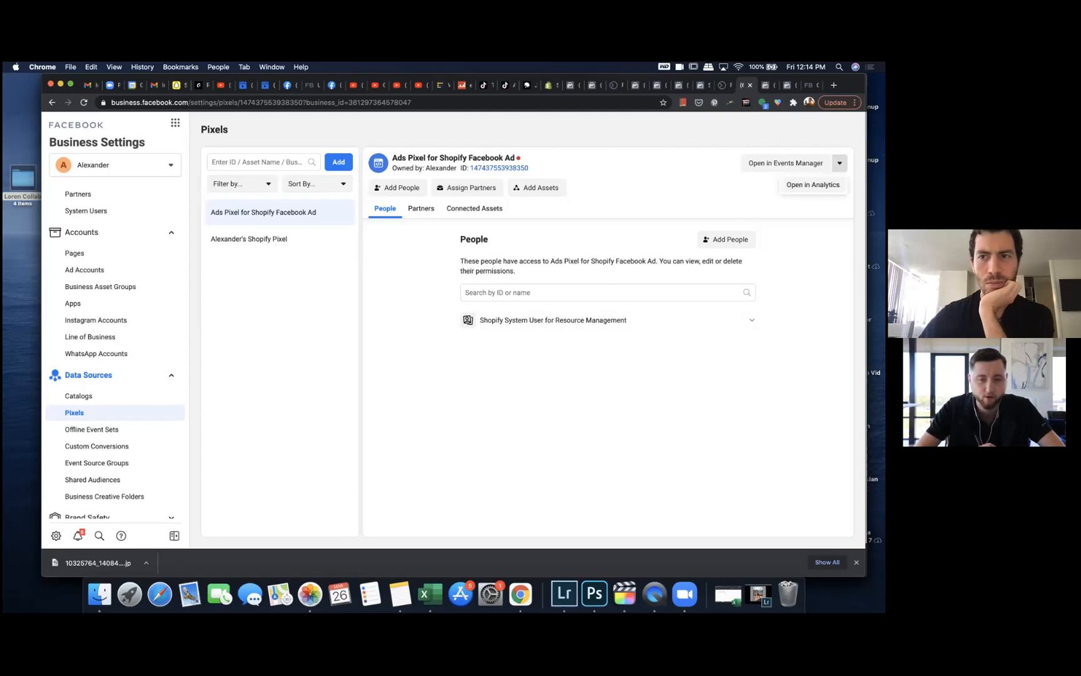
{"action": "left_click", "coordinate": [786, 162]}
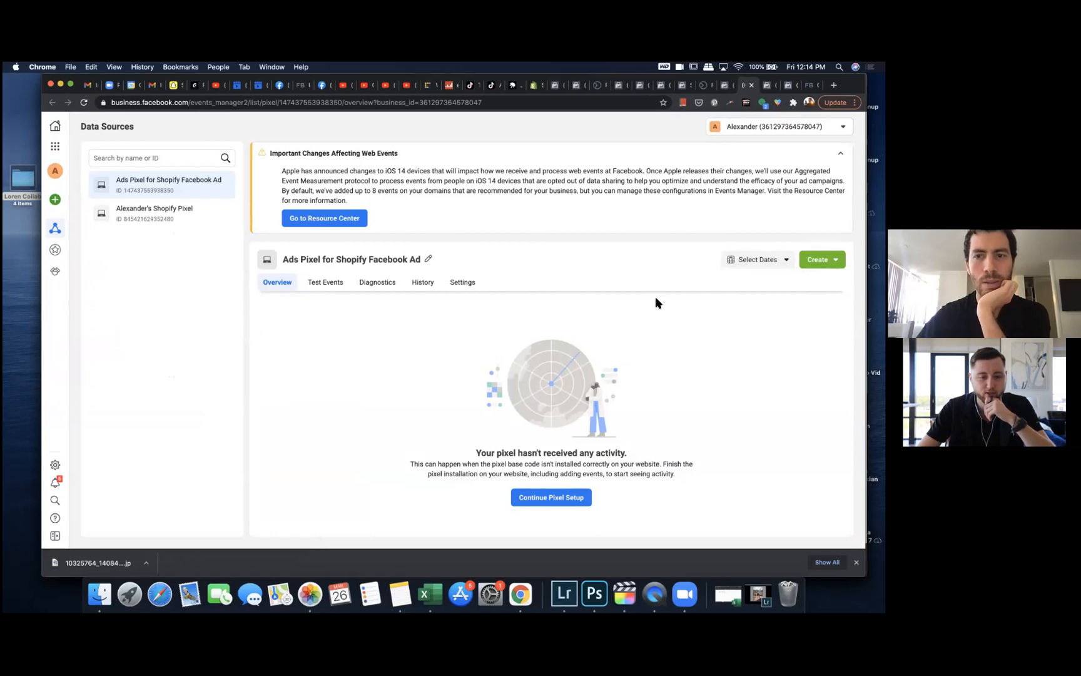
{"action": "left_click", "coordinate": [463, 282]}
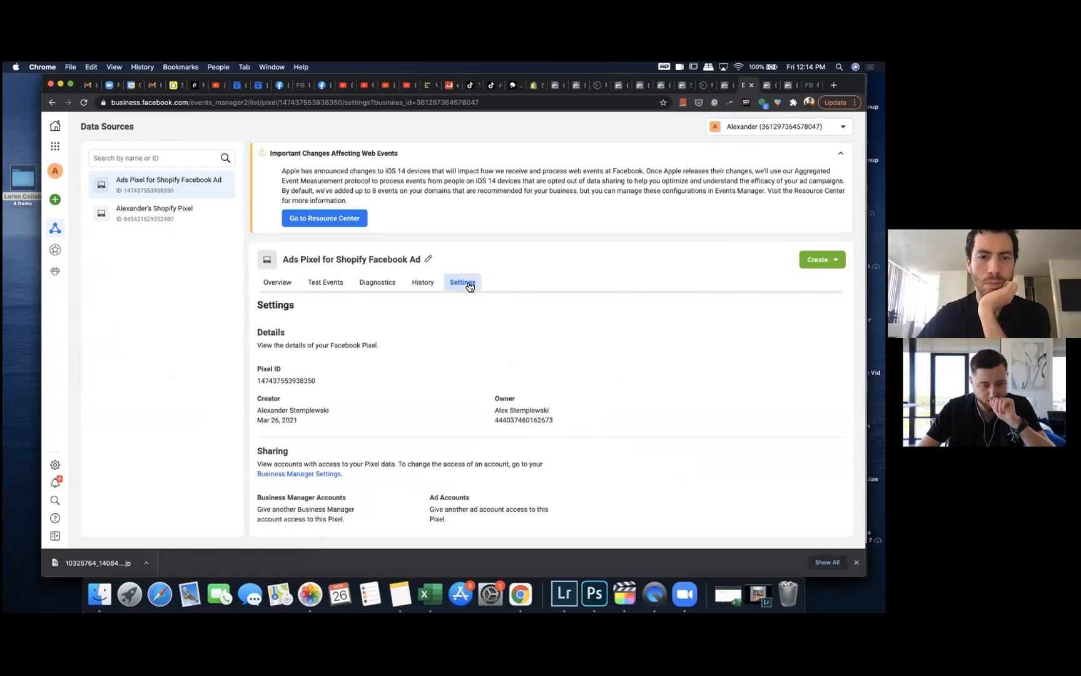
{"action": "scroll", "coordinate": [445, 362], "scroll_direction": "down", "scroll_amount": 5}
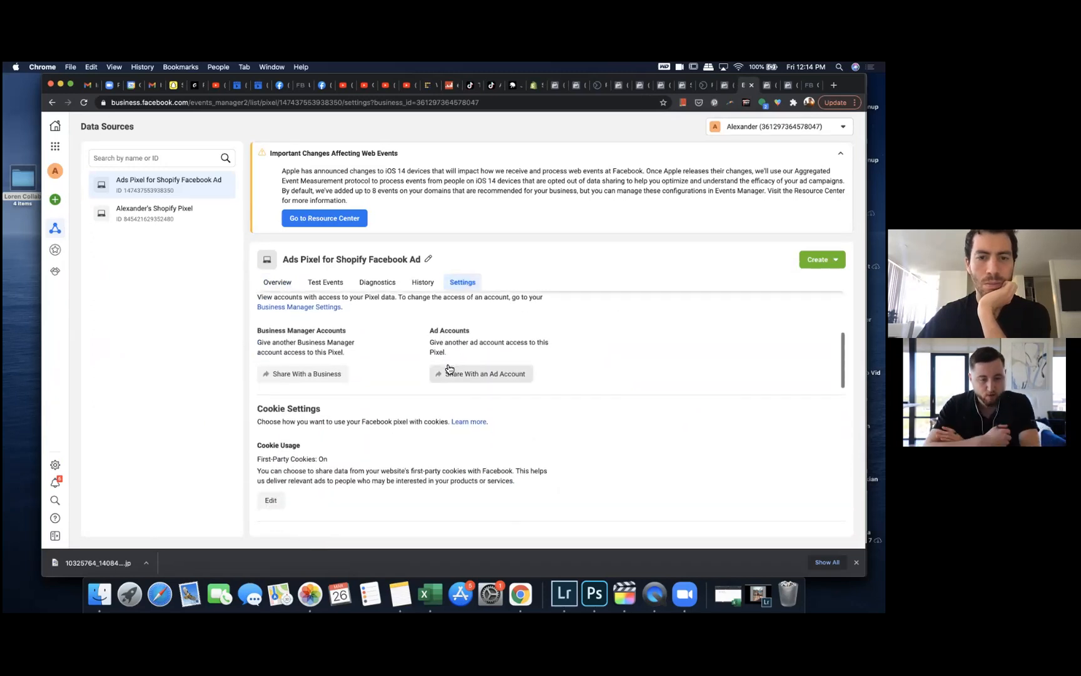
{"action": "scroll", "coordinate": [412, 410], "scroll_direction": "down", "scroll_amount": 3}
{"action": "scroll", "coordinate": [413, 418], "scroll_direction": "down", "scroll_amount": 4}
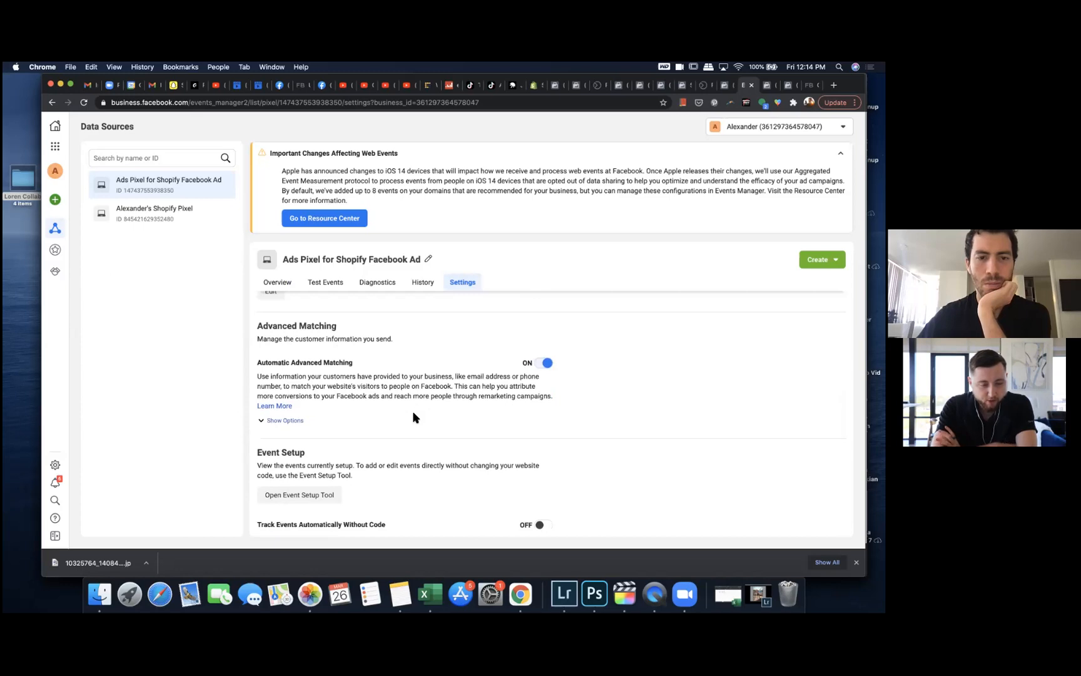
{"action": "left_click", "coordinate": [279, 420]}
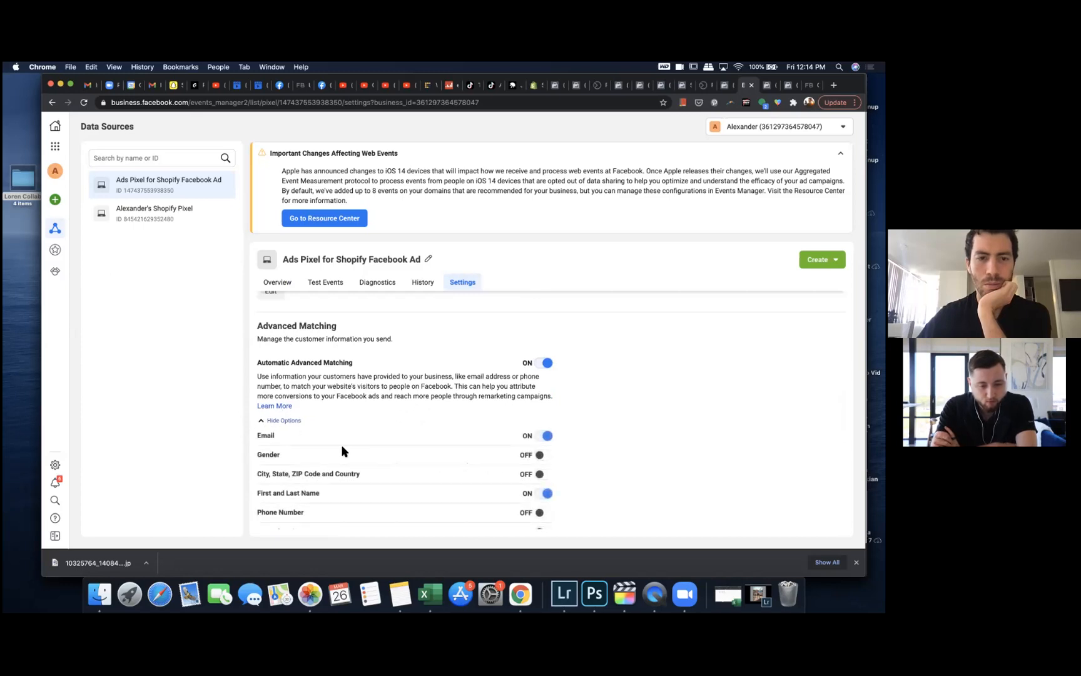
{"action": "scroll", "coordinate": [342, 451], "scroll_direction": "down", "scroll_amount": 3}
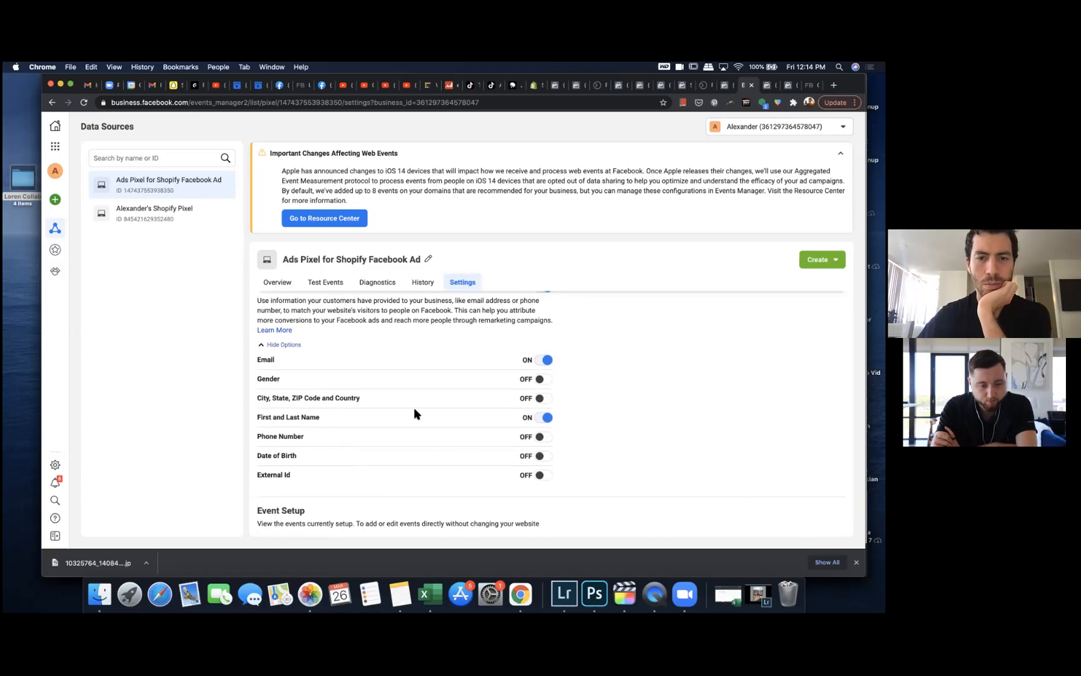
{"action": "left_click", "coordinate": [540, 379]}
{"action": "left_click", "coordinate": [542, 398]}
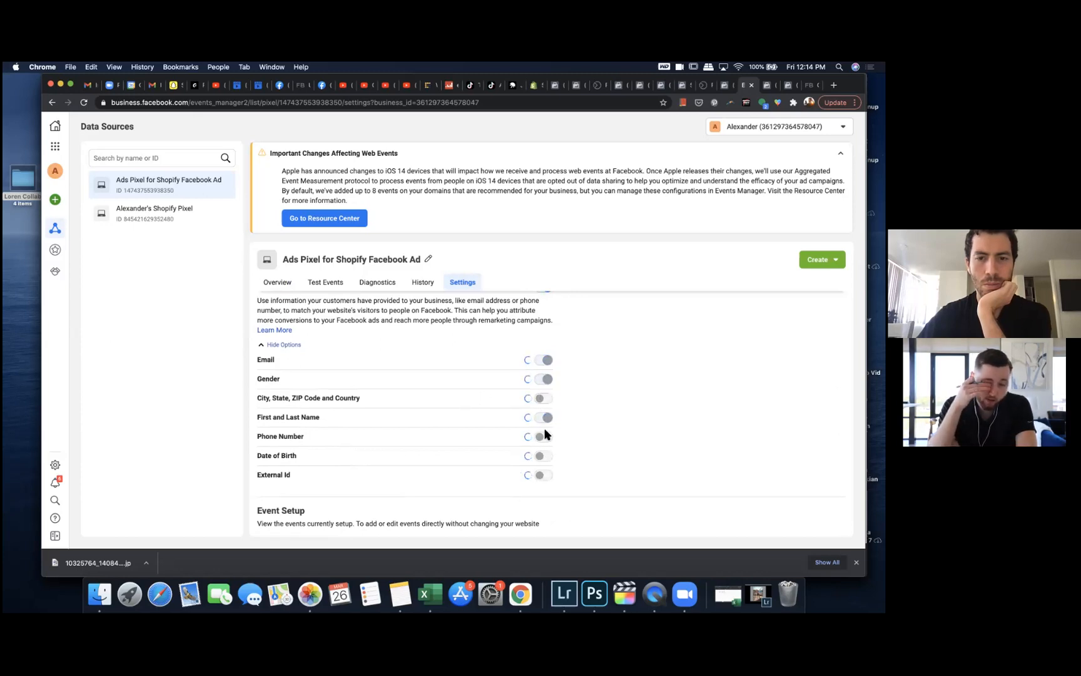
{"action": "left_click", "coordinate": [542, 437]}
{"action": "left_click", "coordinate": [542, 456]}
{"action": "left_click", "coordinate": [542, 476]}
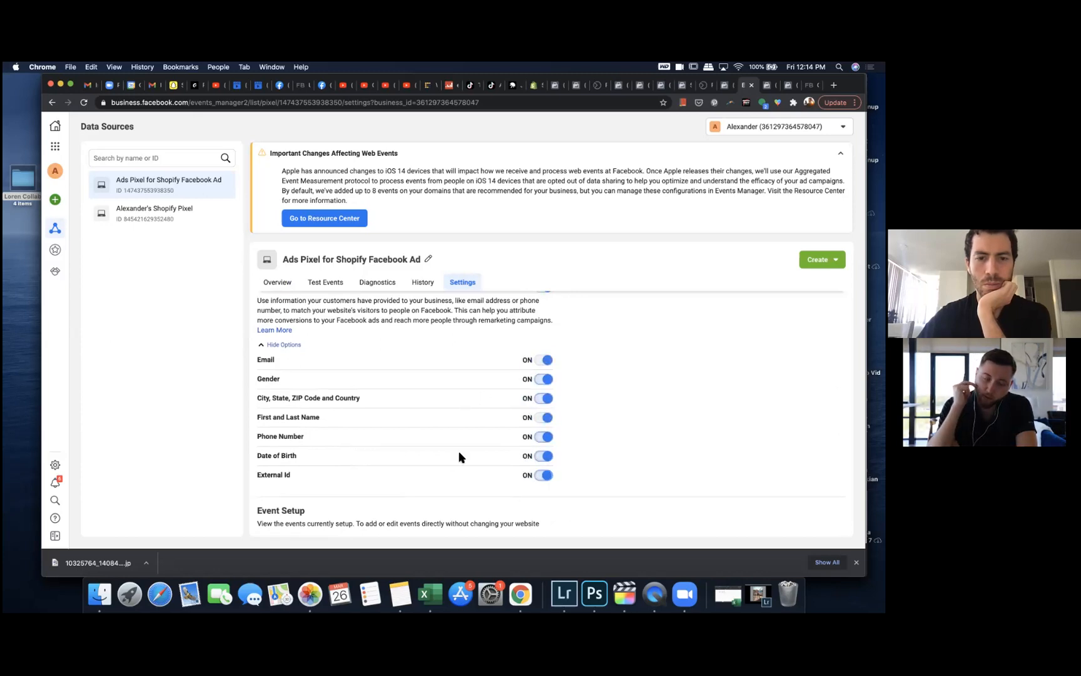
Step: Review the pixel's Event Setup, Conversions API, Traffic Permissions and cookie settings
{"action": "scroll", "coordinate": [445, 460], "scroll_direction": "down", "scroll_amount": 3}
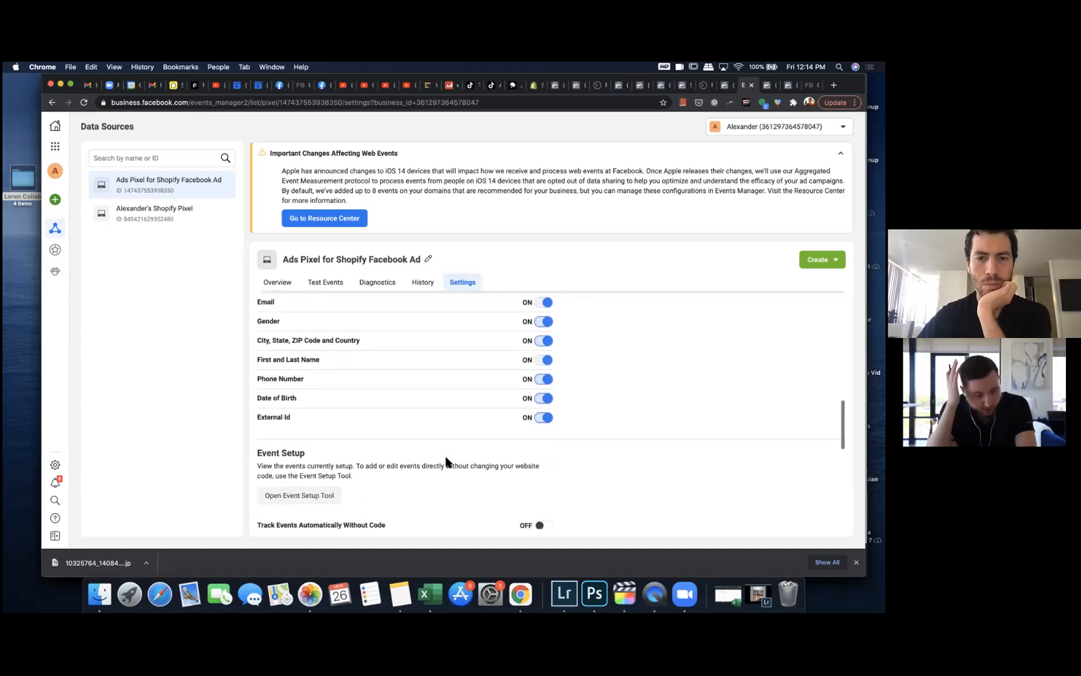
{"action": "scroll", "coordinate": [446, 462], "scroll_direction": "down", "scroll_amount": 4}
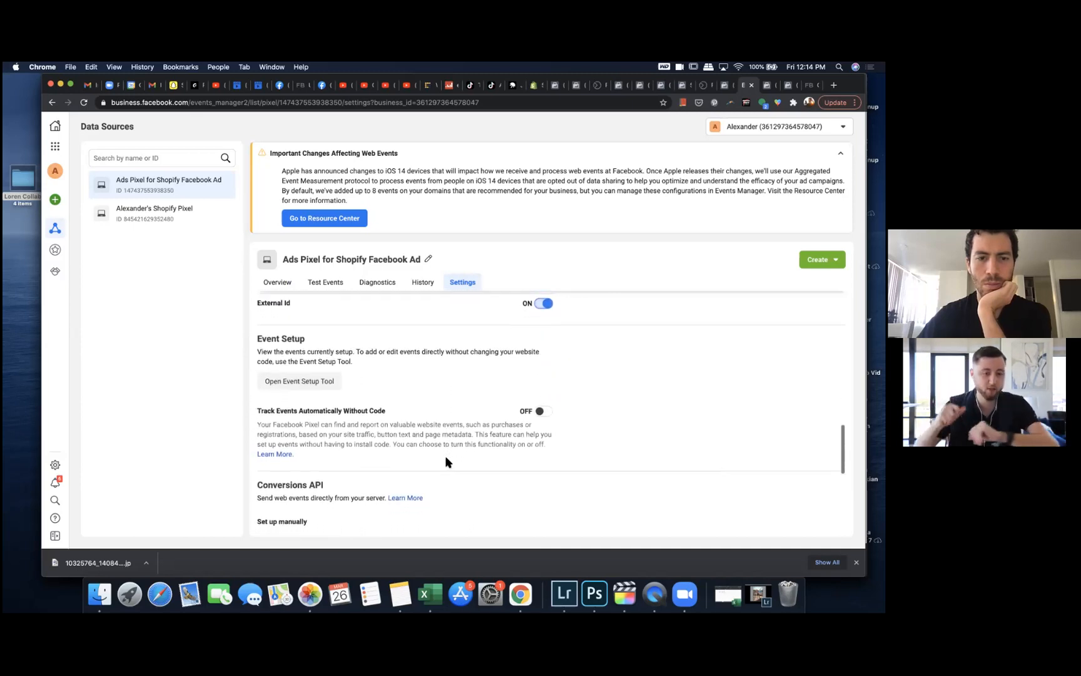
{"action": "scroll", "coordinate": [446, 461], "scroll_direction": "down", "scroll_amount": 8}
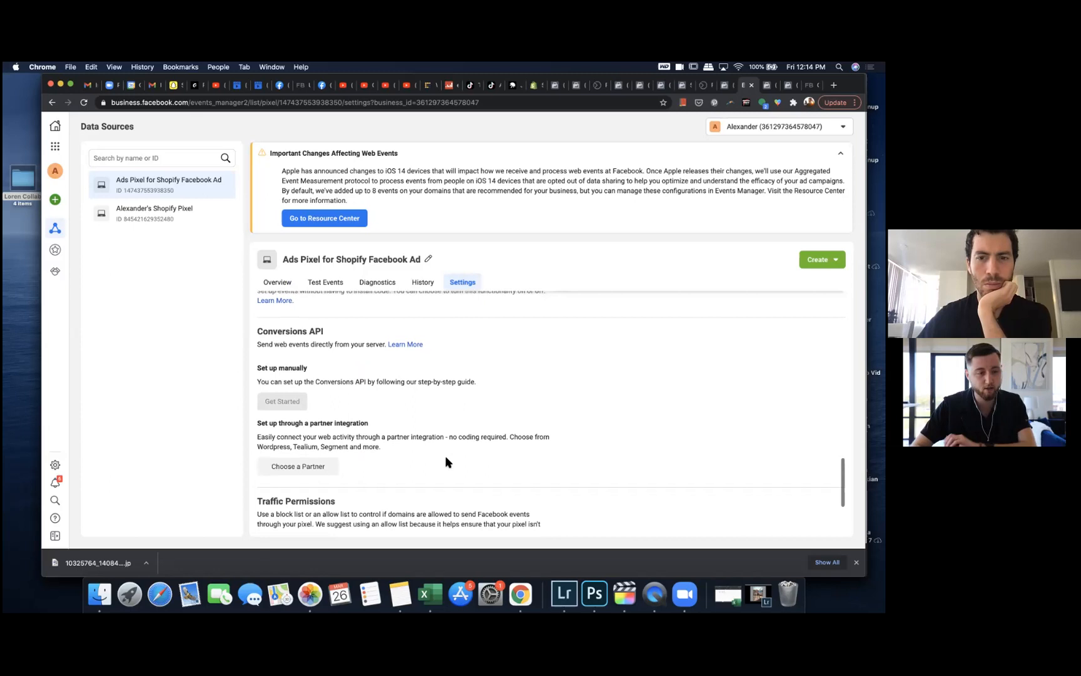
{"action": "scroll", "coordinate": [446, 461], "scroll_direction": "up", "scroll_amount": 1}
{"action": "scroll", "coordinate": [446, 461], "scroll_direction": "down", "scroll_amount": 1}
{"action": "scroll", "coordinate": [446, 461], "scroll_direction": "up", "scroll_amount": 10}
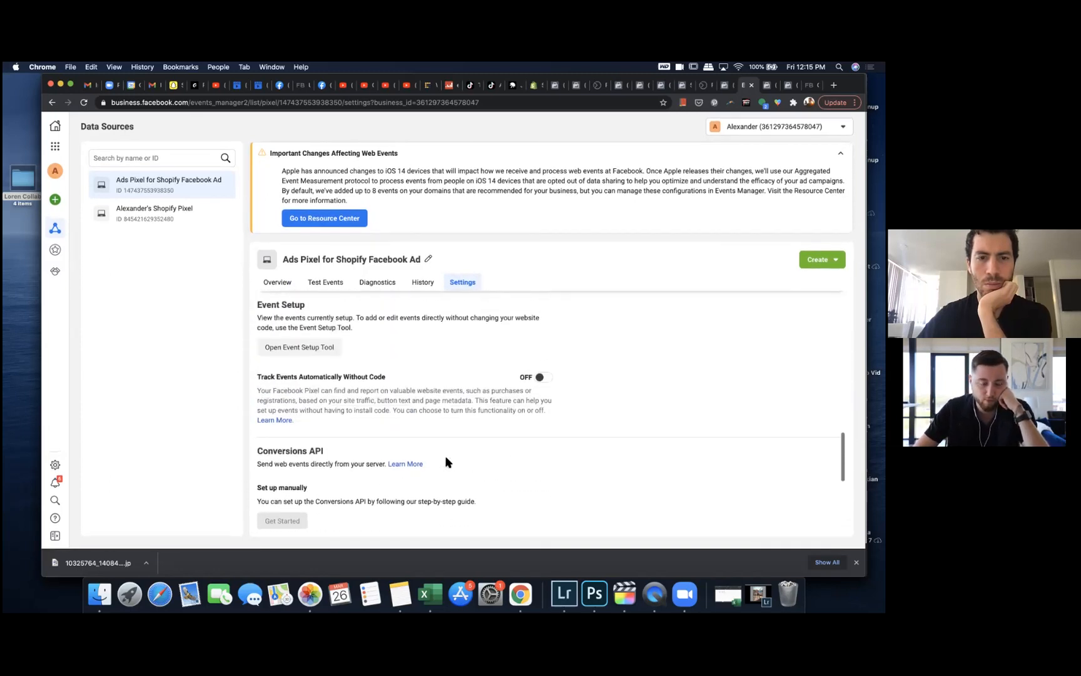
{"action": "scroll", "coordinate": [446, 462], "scroll_direction": "up", "scroll_amount": 10}
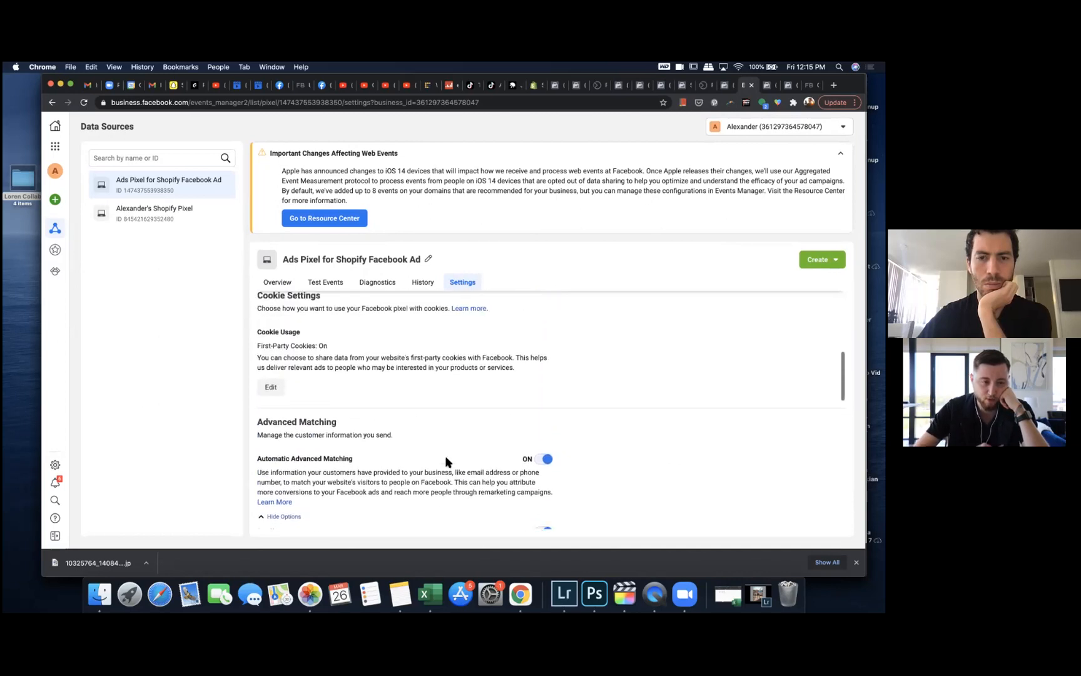
{"action": "scroll", "coordinate": [446, 462], "scroll_direction": "up", "scroll_amount": 2}
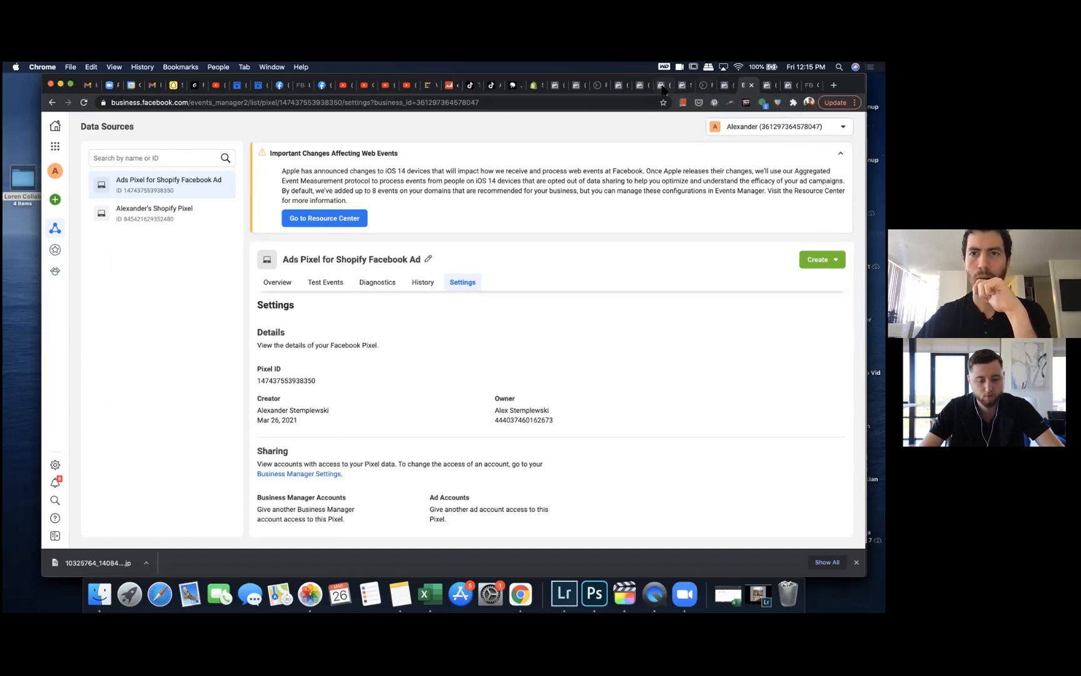
Step: Browse the open Facebook Business tabs and return to the Shopify Facebook channel
{"action": "left_click", "coordinate": [538, 85]}
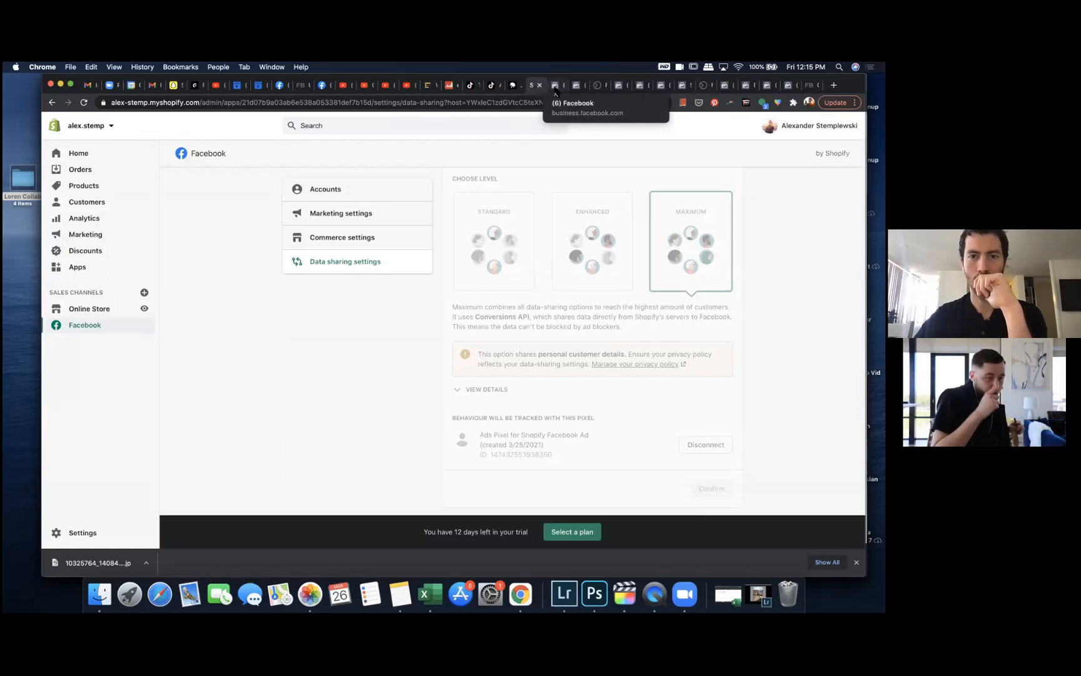
{"action": "left_click", "coordinate": [556, 87]}
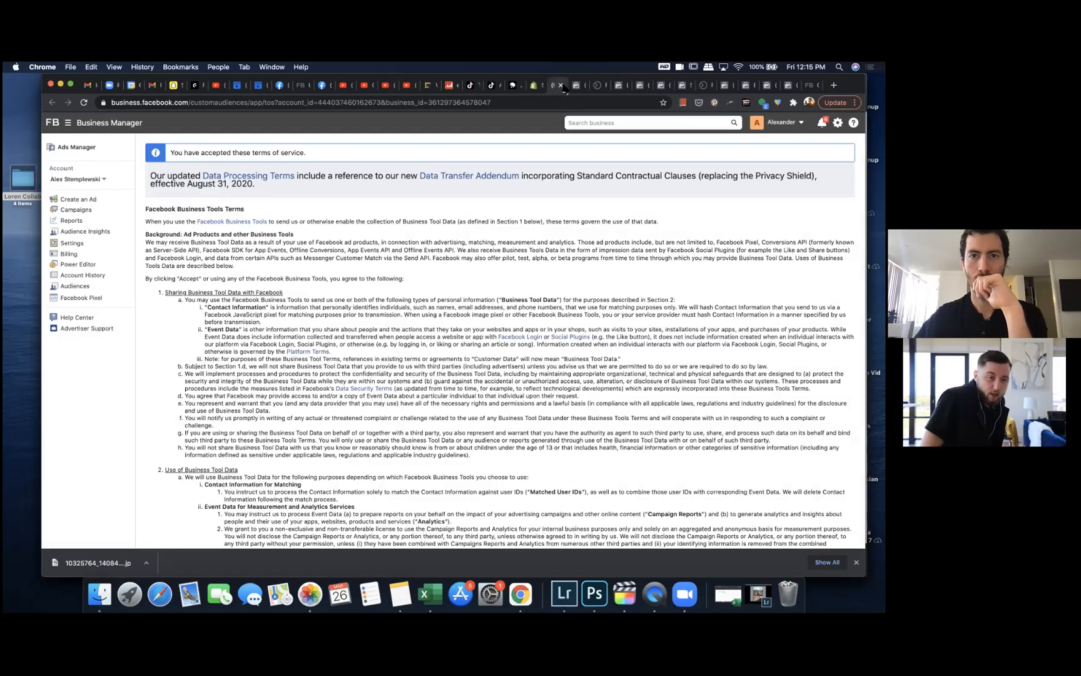
{"action": "left_click", "coordinate": [561, 86]}
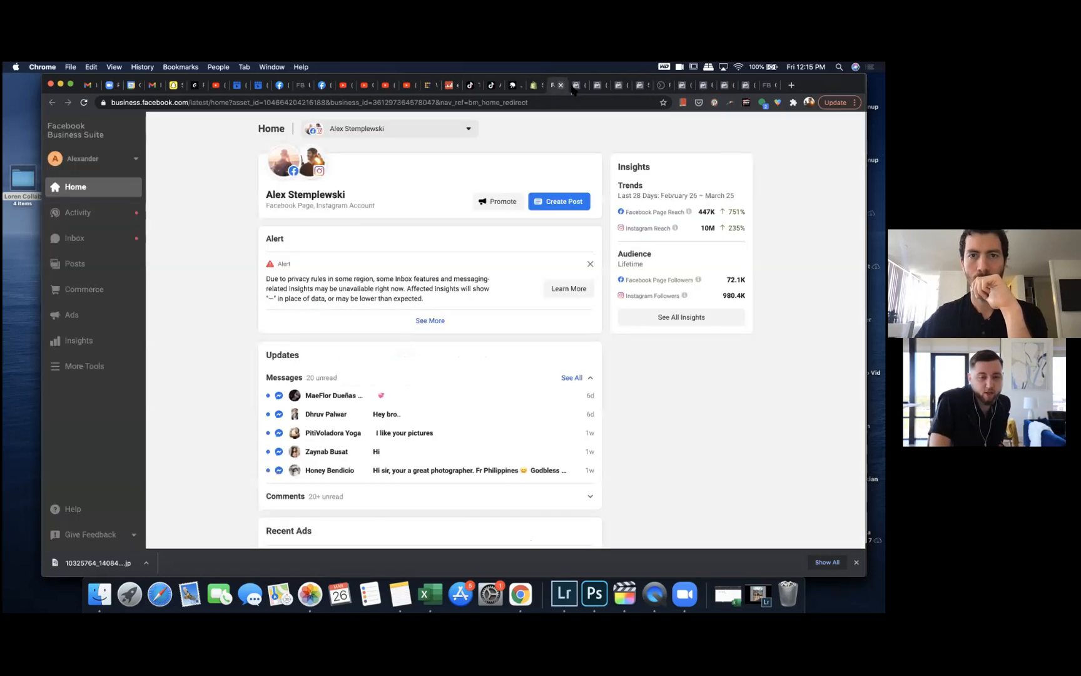
{"action": "left_click", "coordinate": [580, 89]}
{"action": "left_click", "coordinate": [581, 85]}
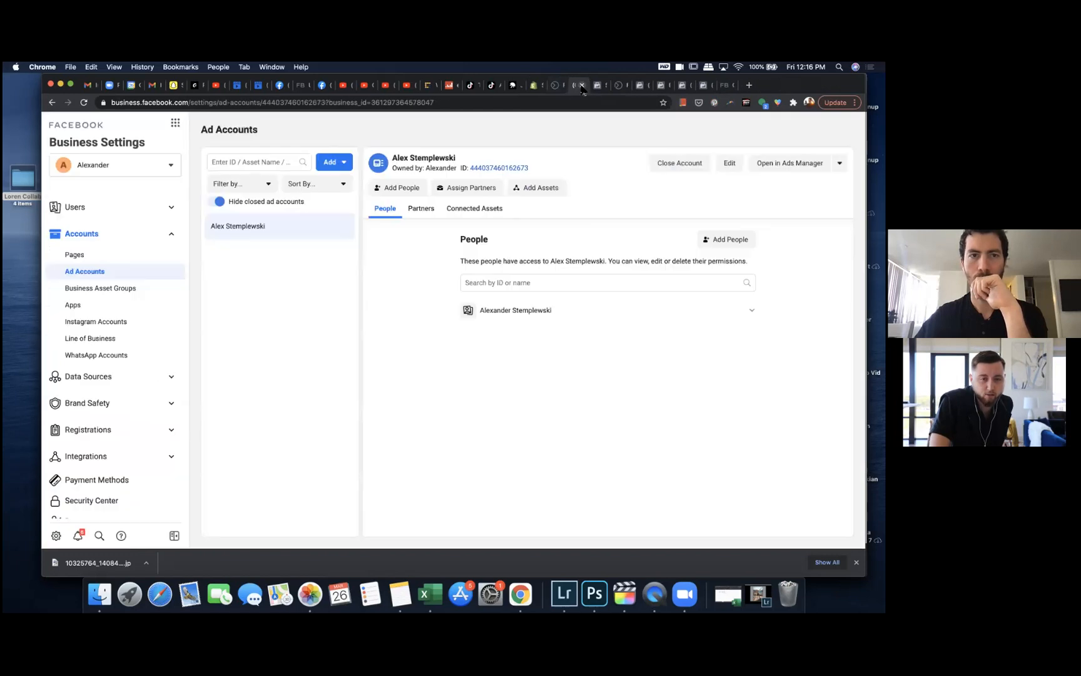
{"action": "left_click", "coordinate": [582, 85]}
{"action": "left_click", "coordinate": [582, 86]}
{"action": "left_click", "coordinate": [600, 89]}
{"action": "left_click", "coordinate": [603, 86]}
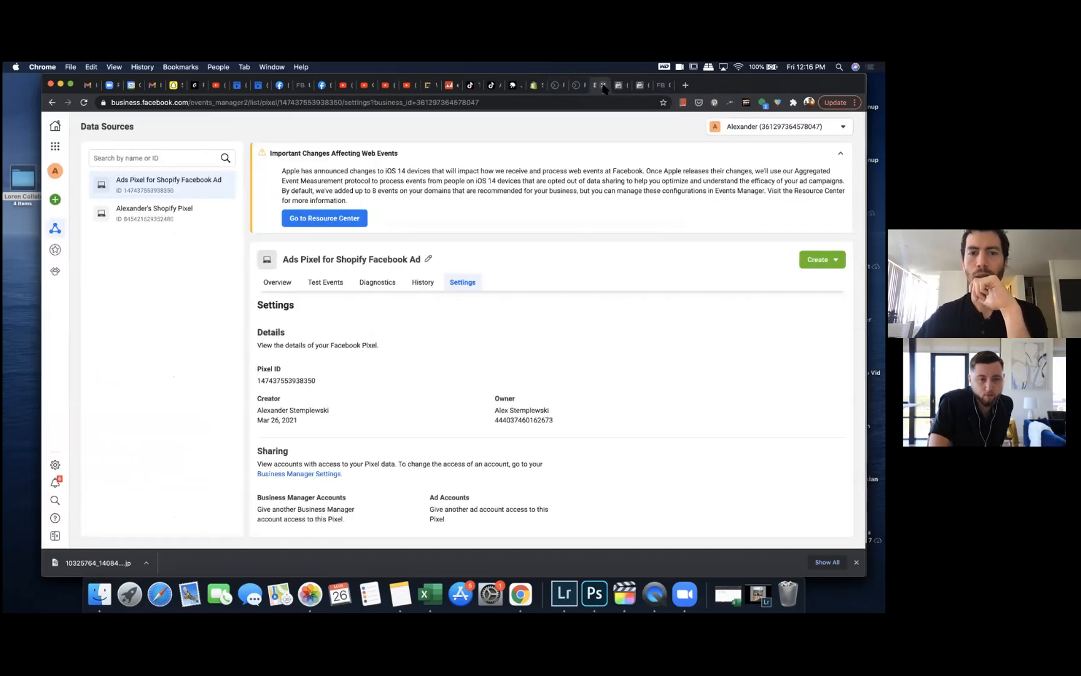
{"action": "left_click", "coordinate": [535, 87]}
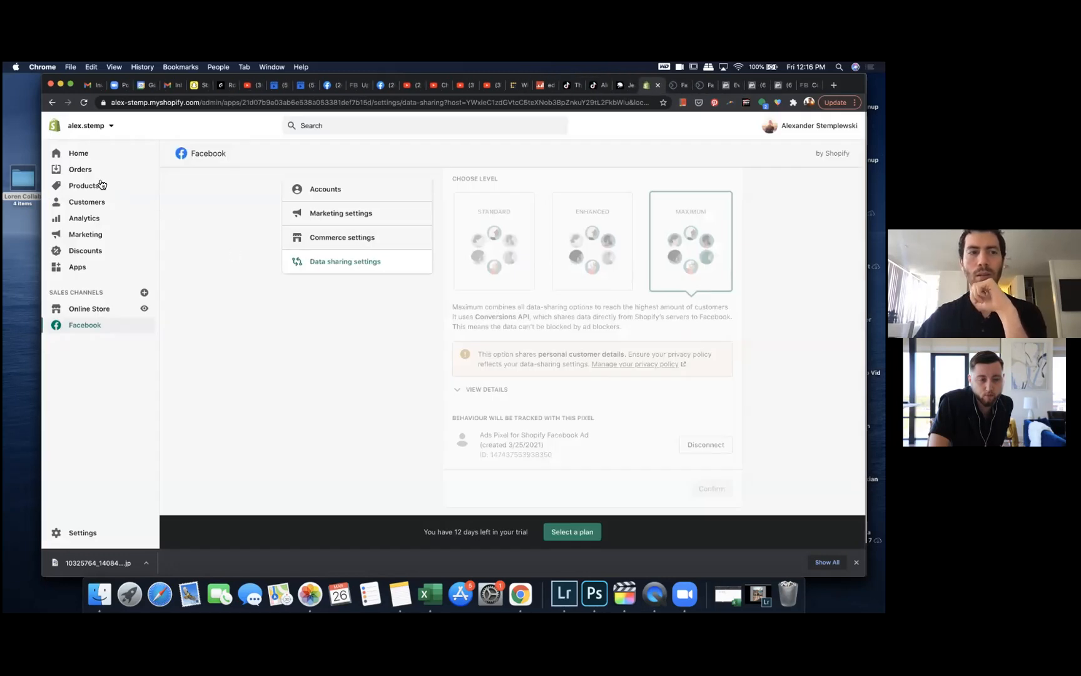
Step: Open a new product form from the store's Products section
{"action": "left_click", "coordinate": [99, 184]}
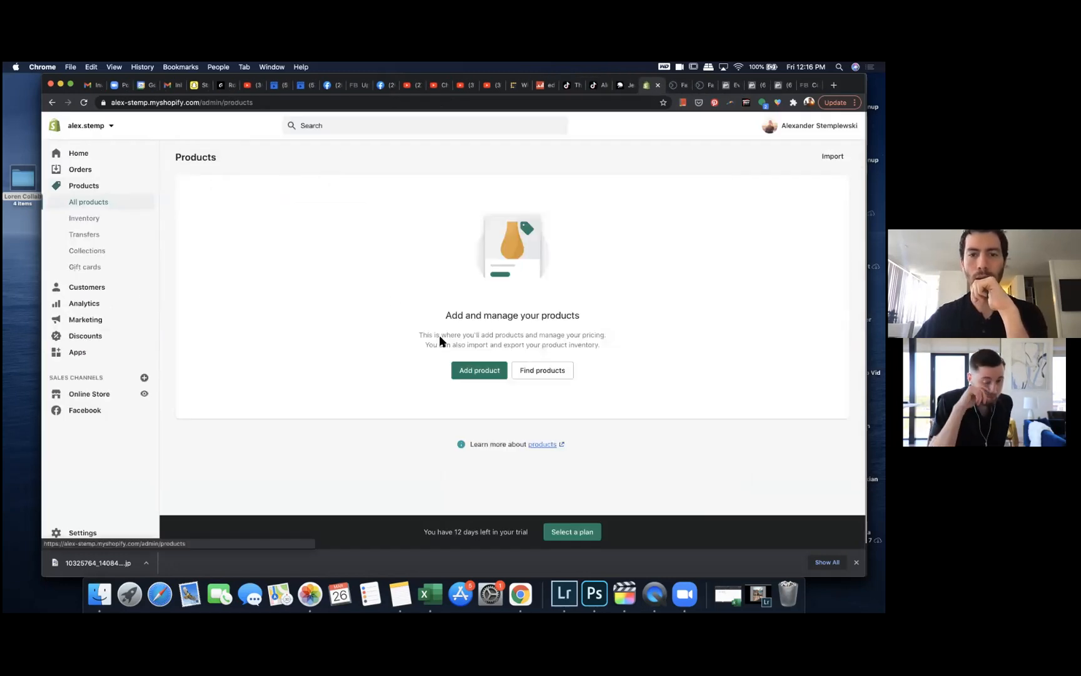
{"action": "left_click", "coordinate": [491, 378]}
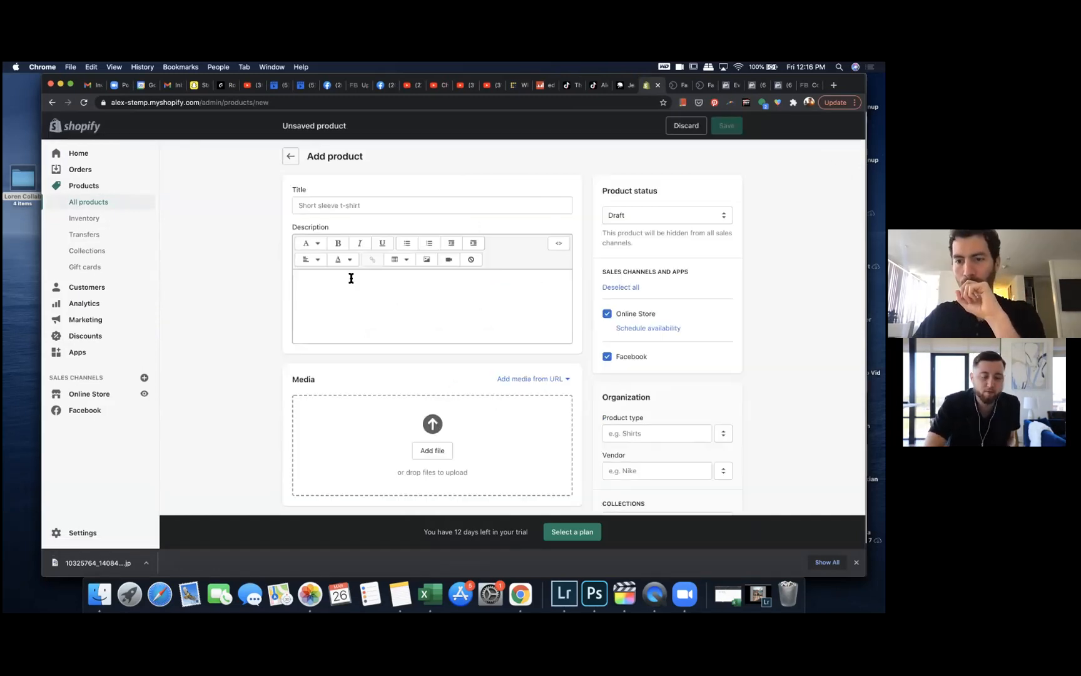